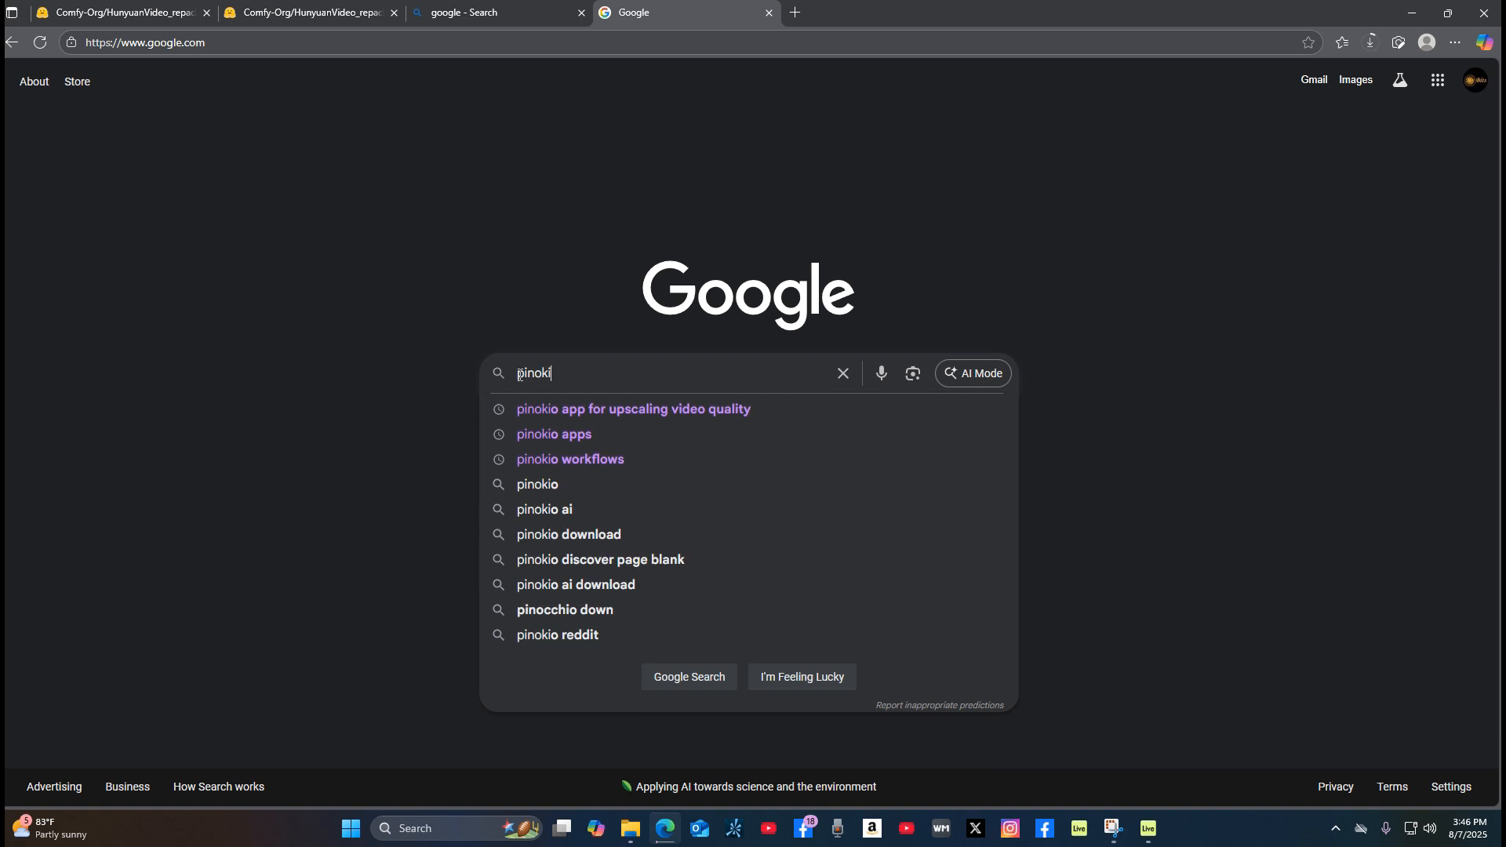
Step: Search Google for pinokio and open the download instructions on the pinokio.co site
key("Return")
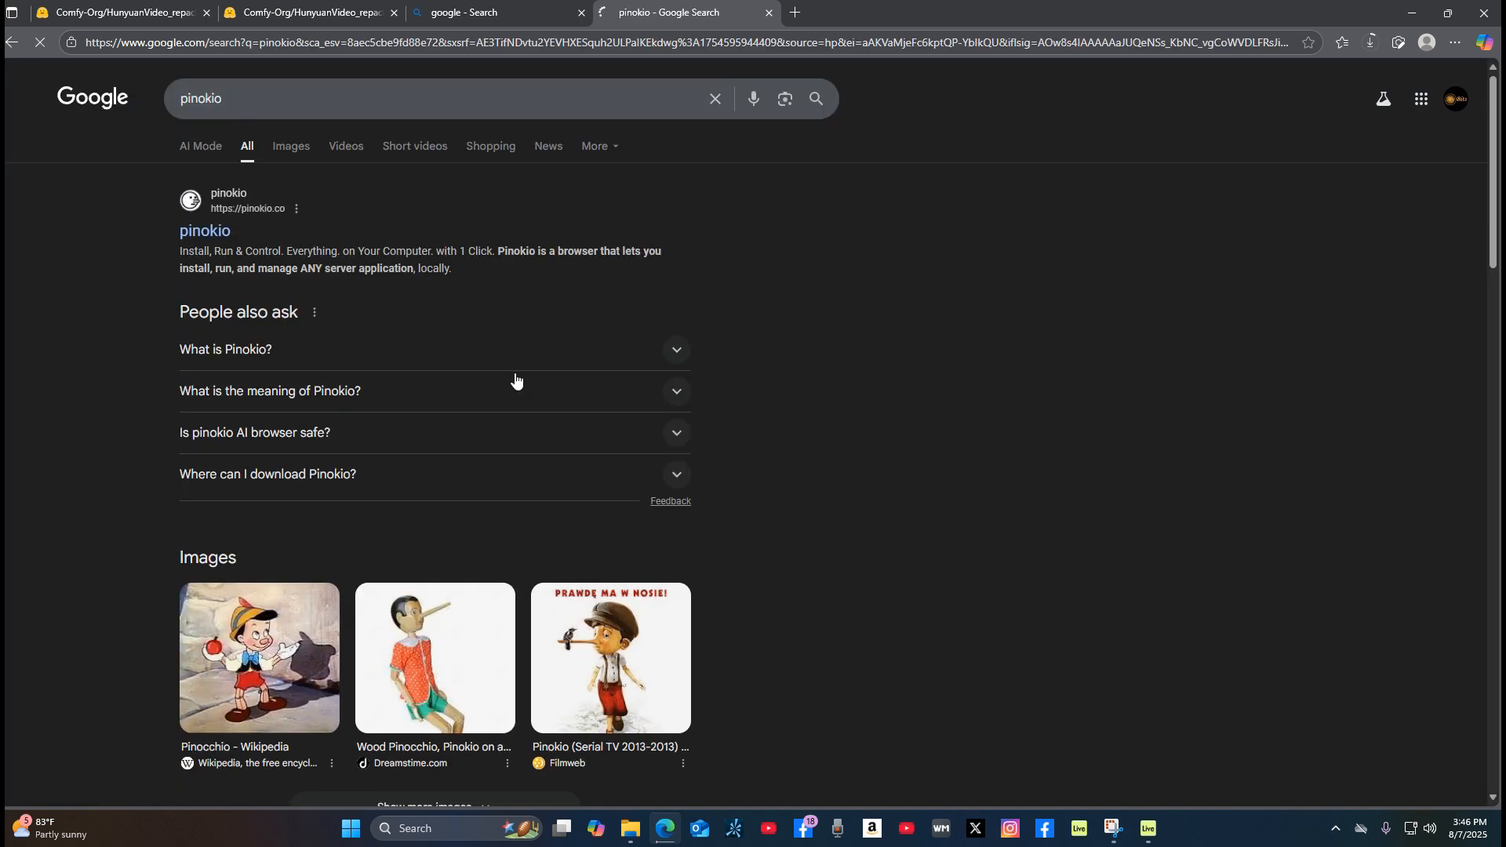
left_click(205, 233)
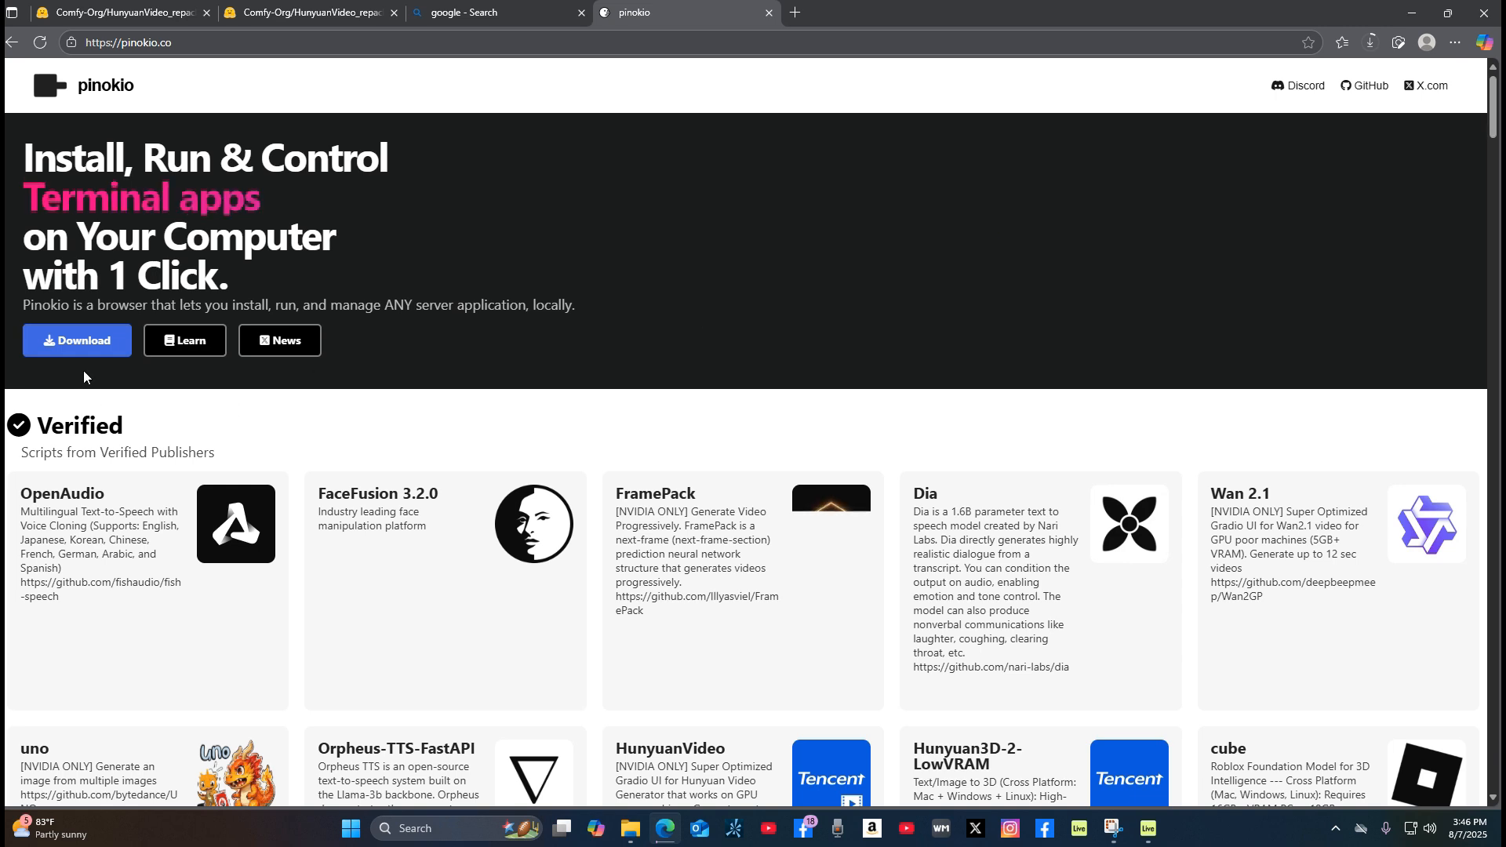
left_click(89, 350)
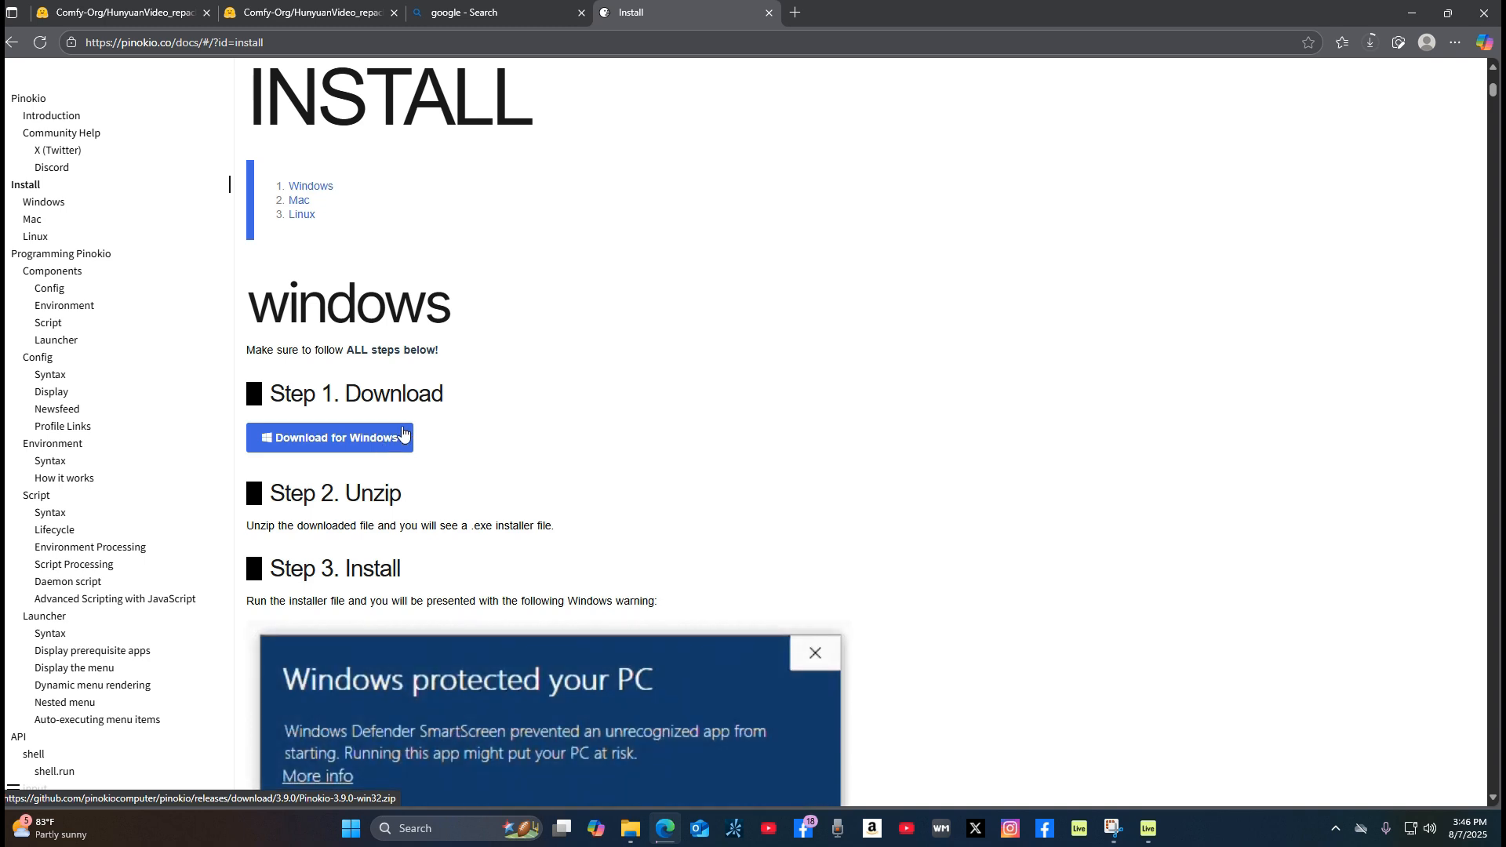
Step: Check the browser's current downloads and read through the Windows installation instructions for Pinokio
left_click(1370, 44)
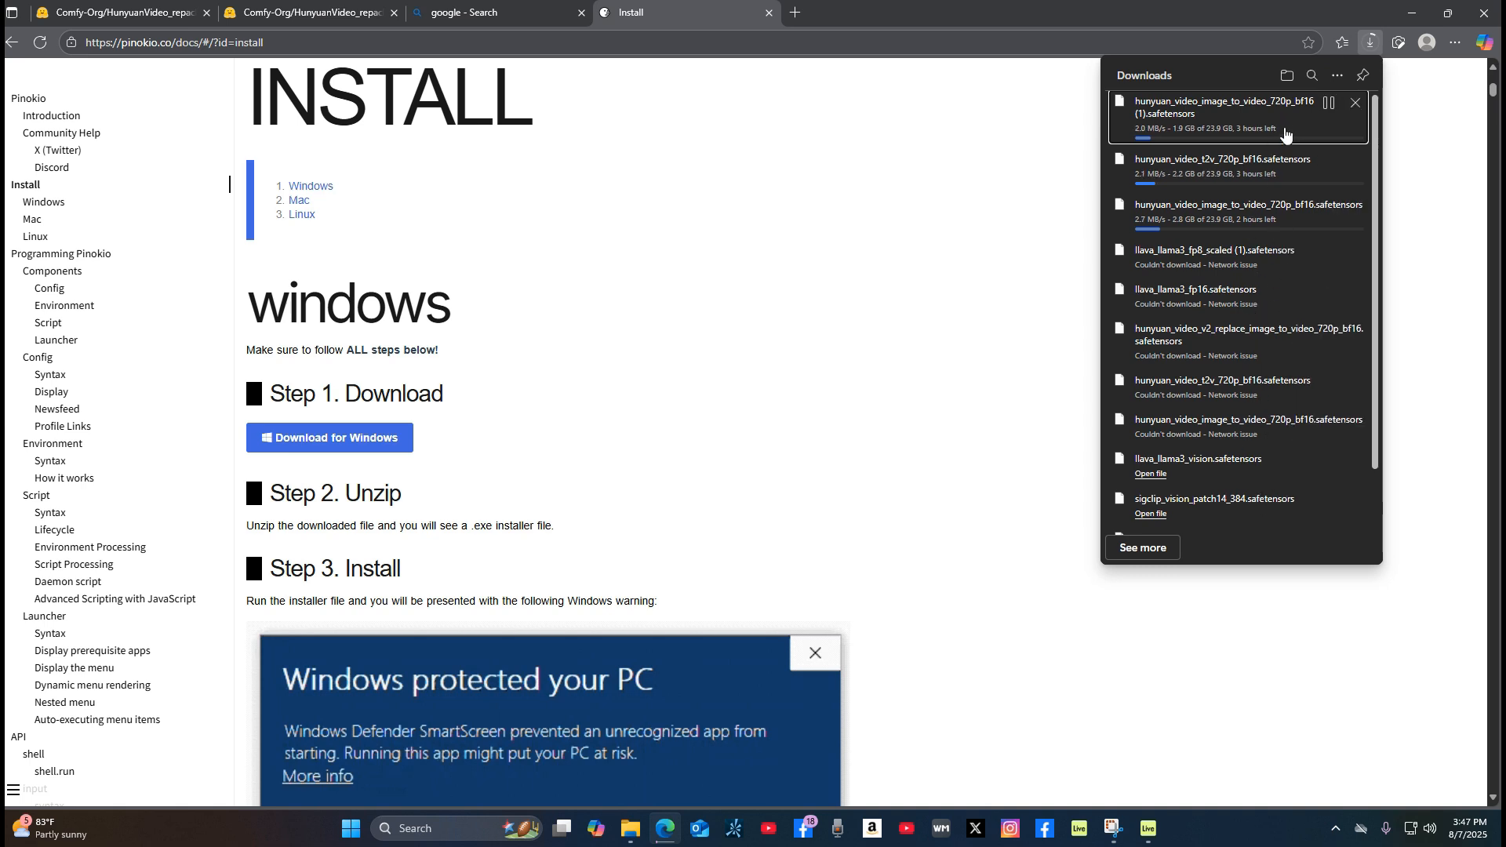
left_click(1373, 47)
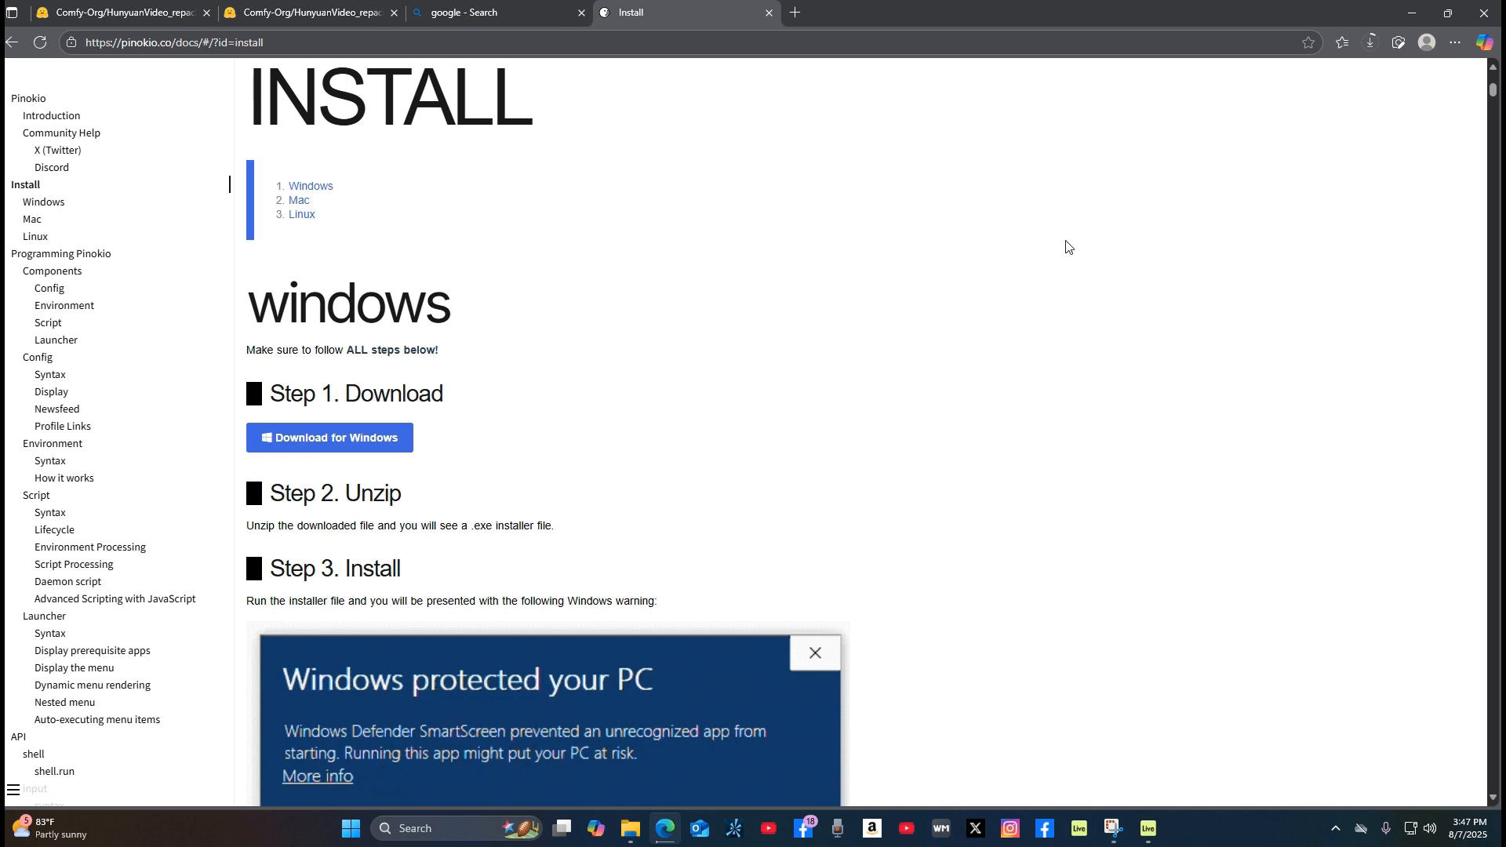
scroll(1002, 447, "down", 5)
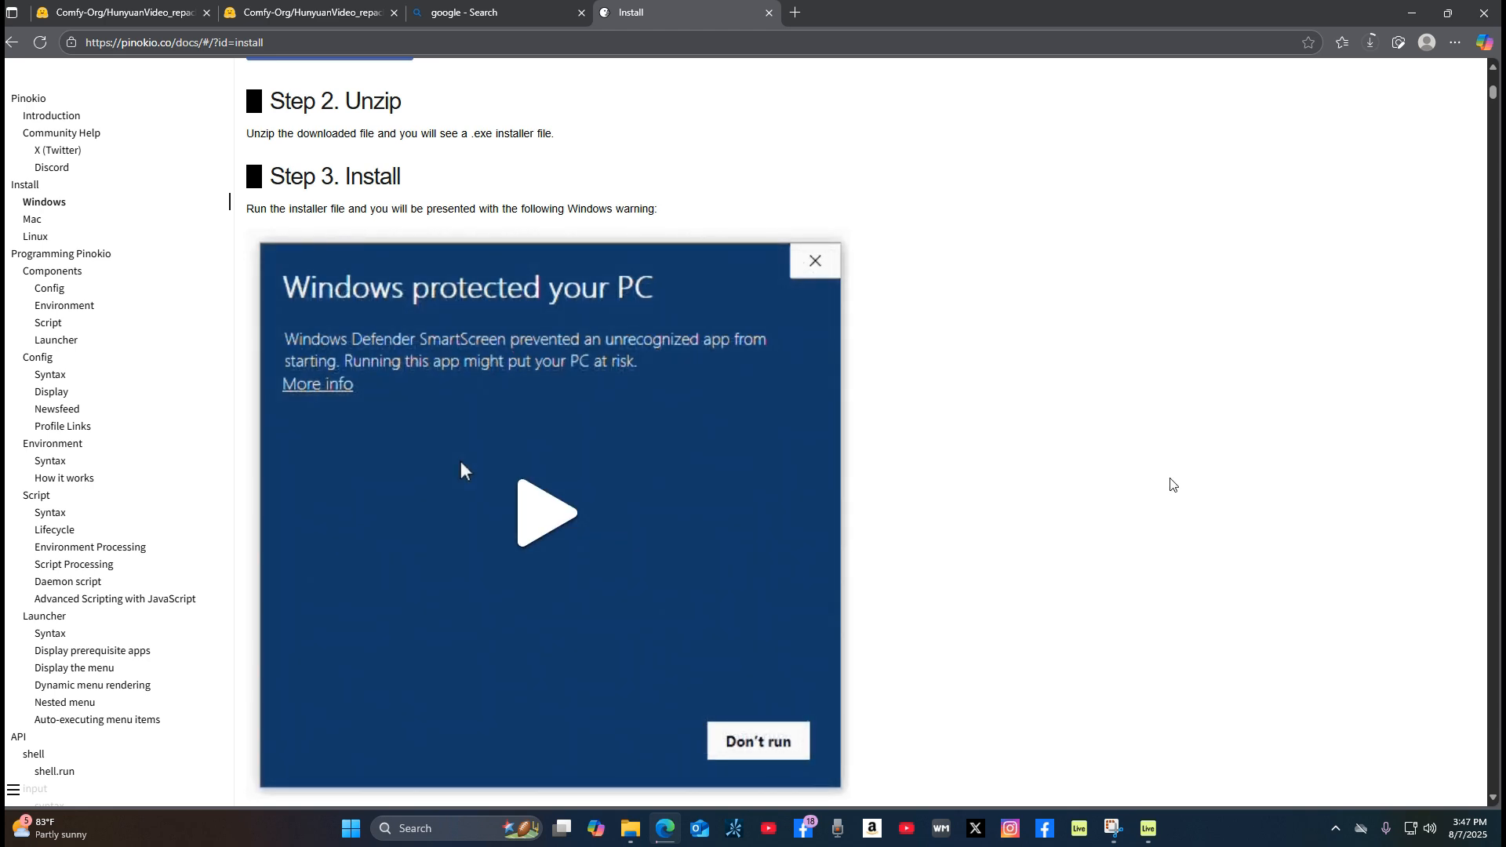
scroll(1106, 522, "down", 6)
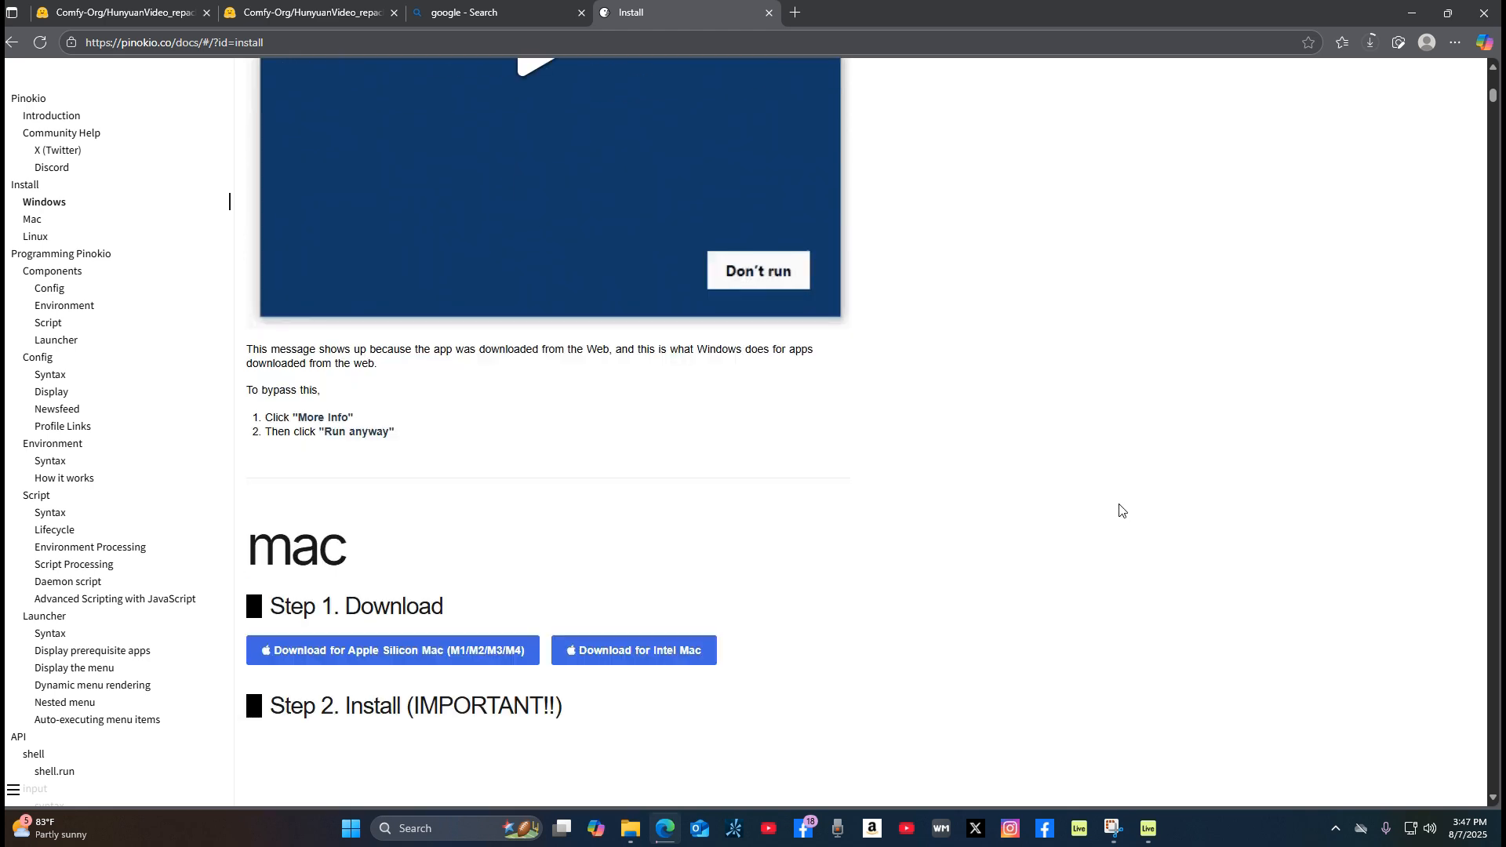
scroll(1120, 512, "up", 5)
scroll(1122, 516, "down", 3)
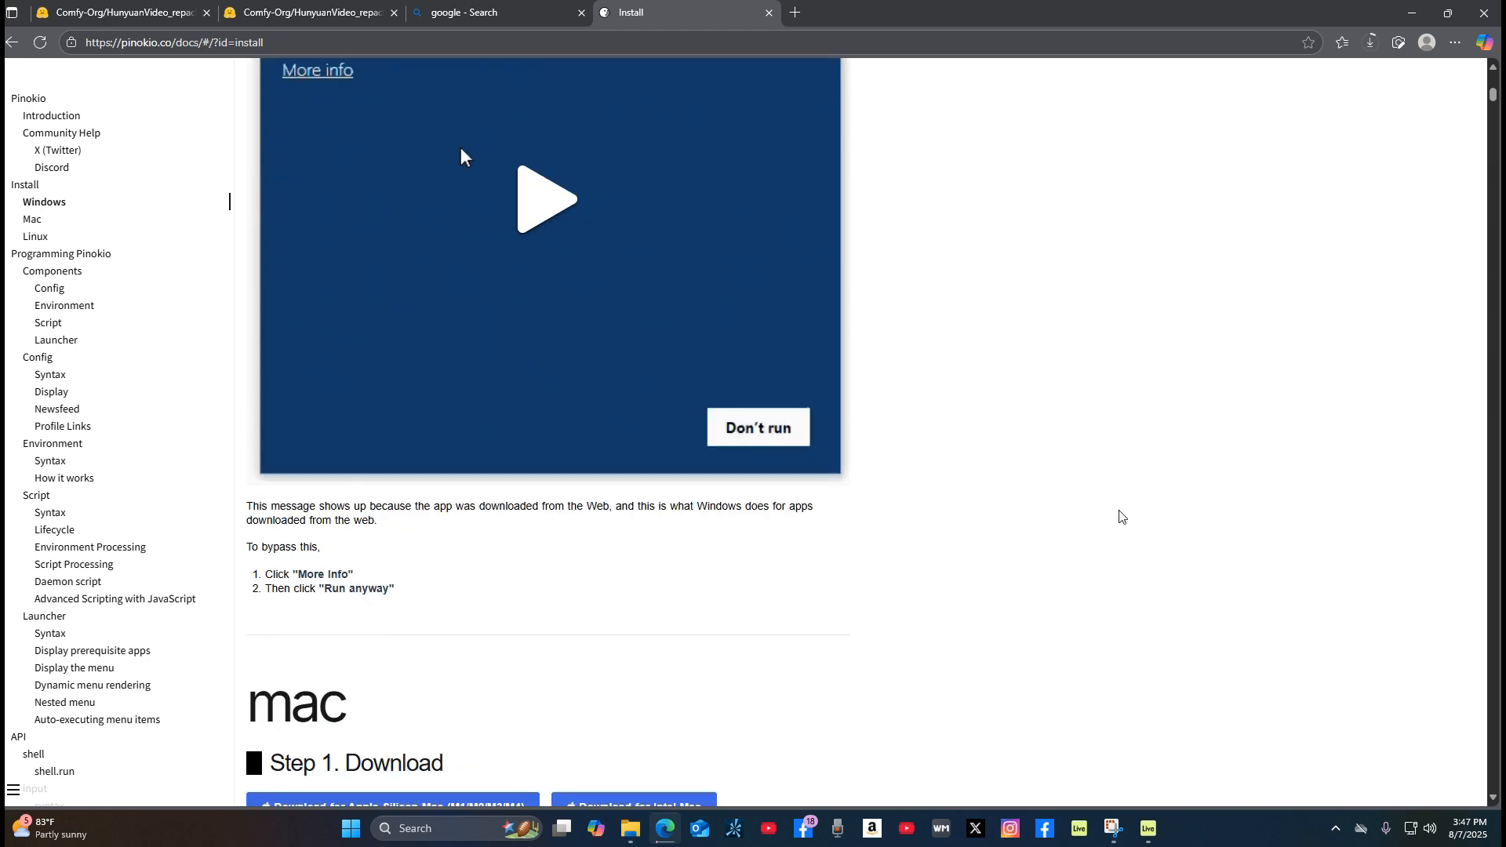
scroll(1122, 516, "up", 7)
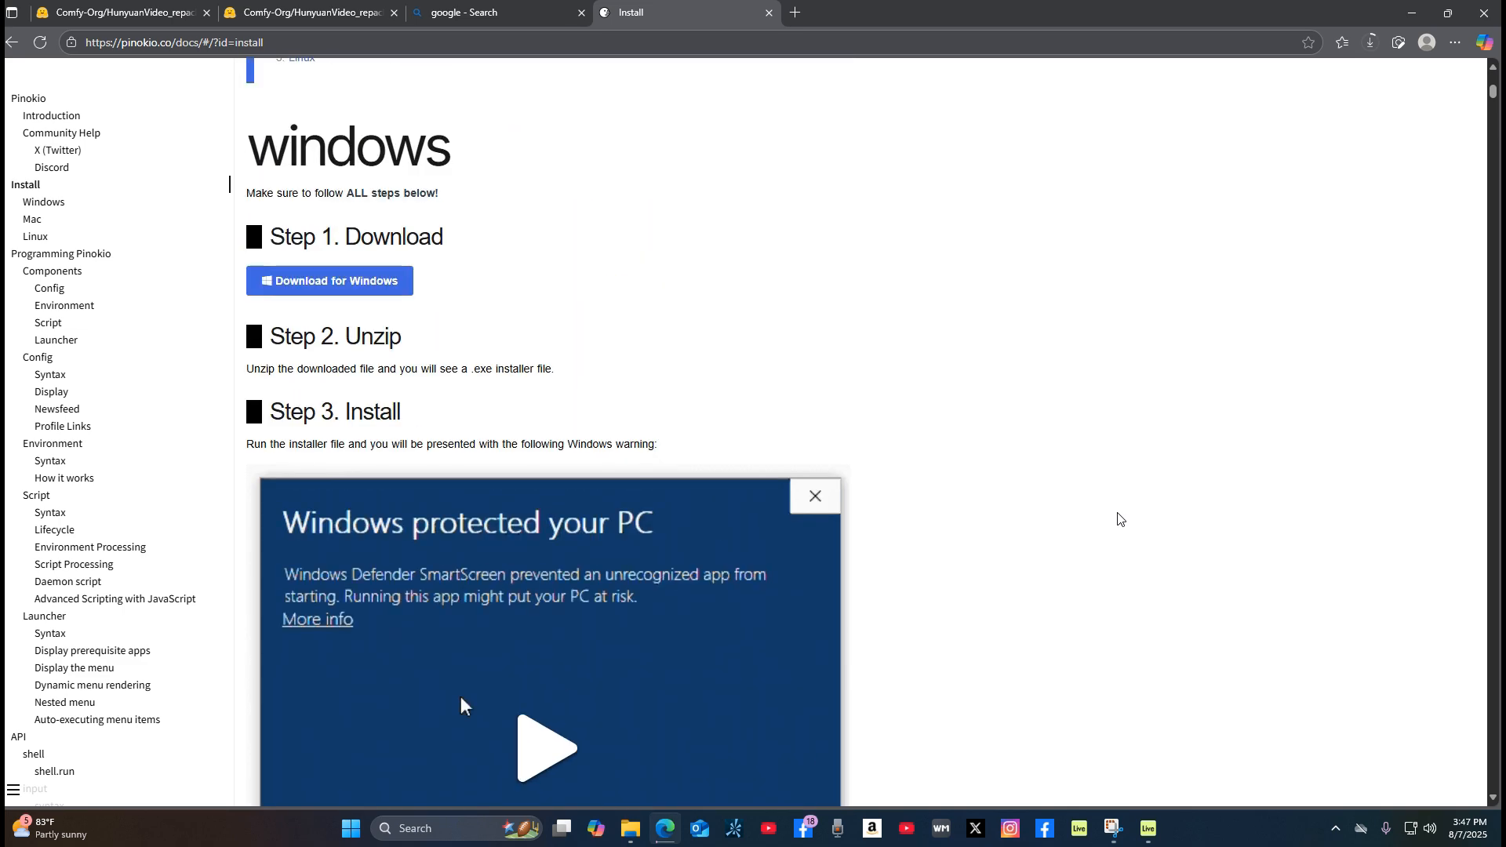
scroll(1120, 520, "up", 11)
scroll(1120, 519, "up", 8)
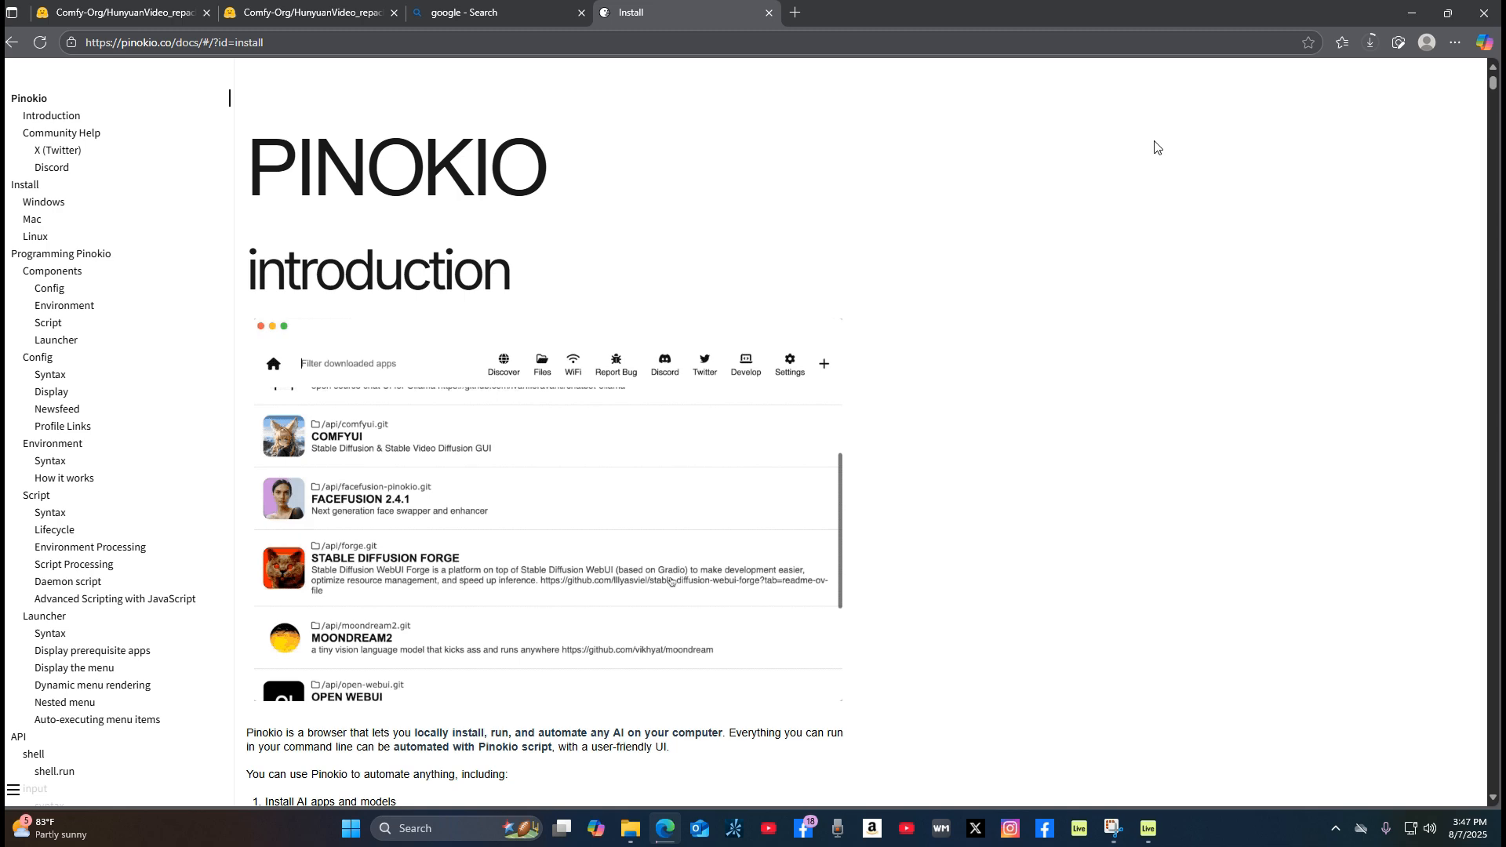
Step: Launch Pinokio from its desktop shortcut and minimize the browser window
left_click(1415, 14)
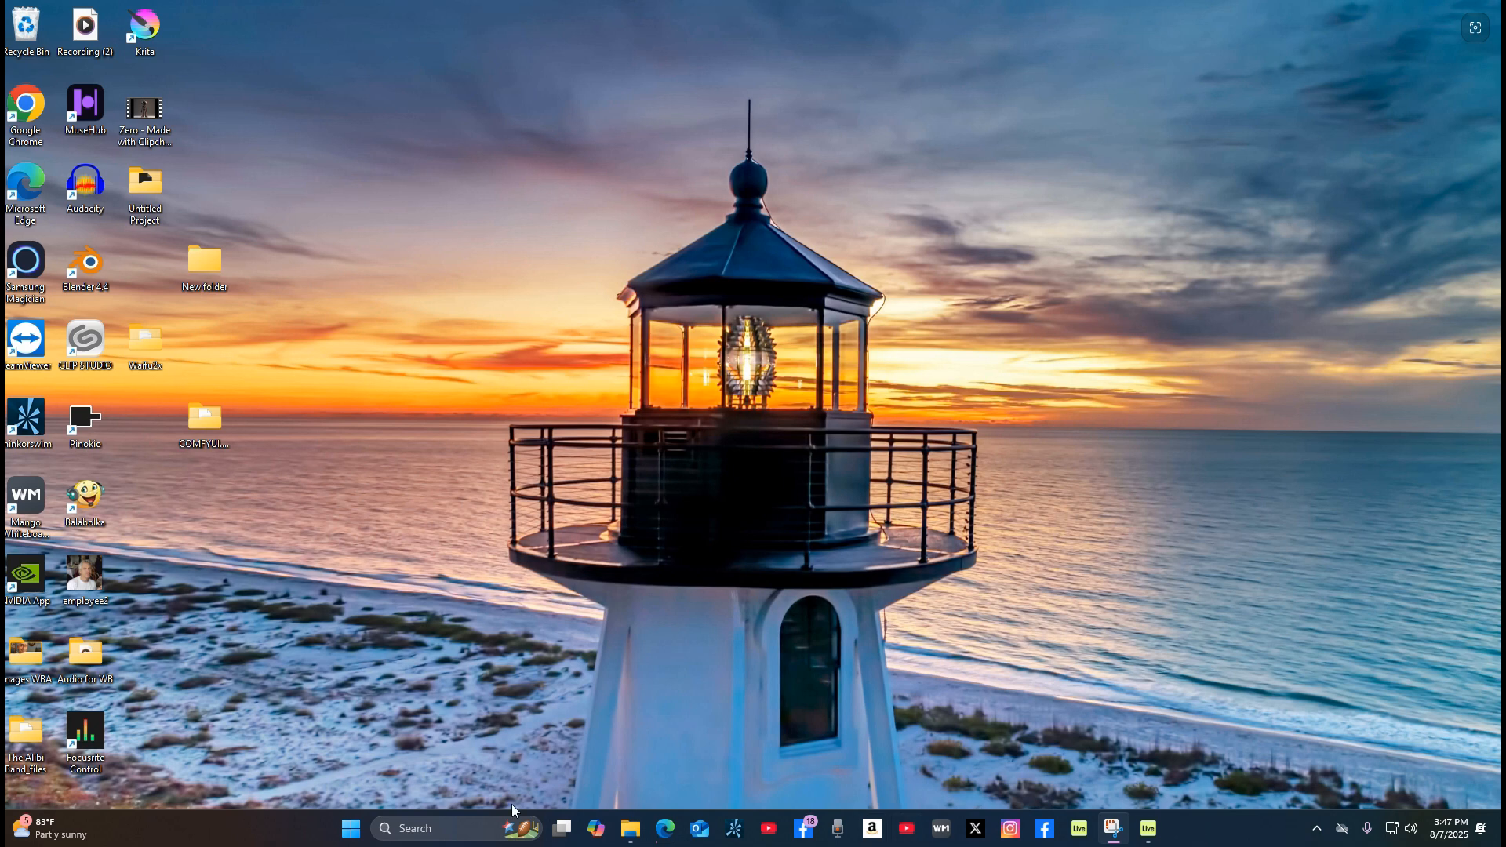
double_click(84, 430)
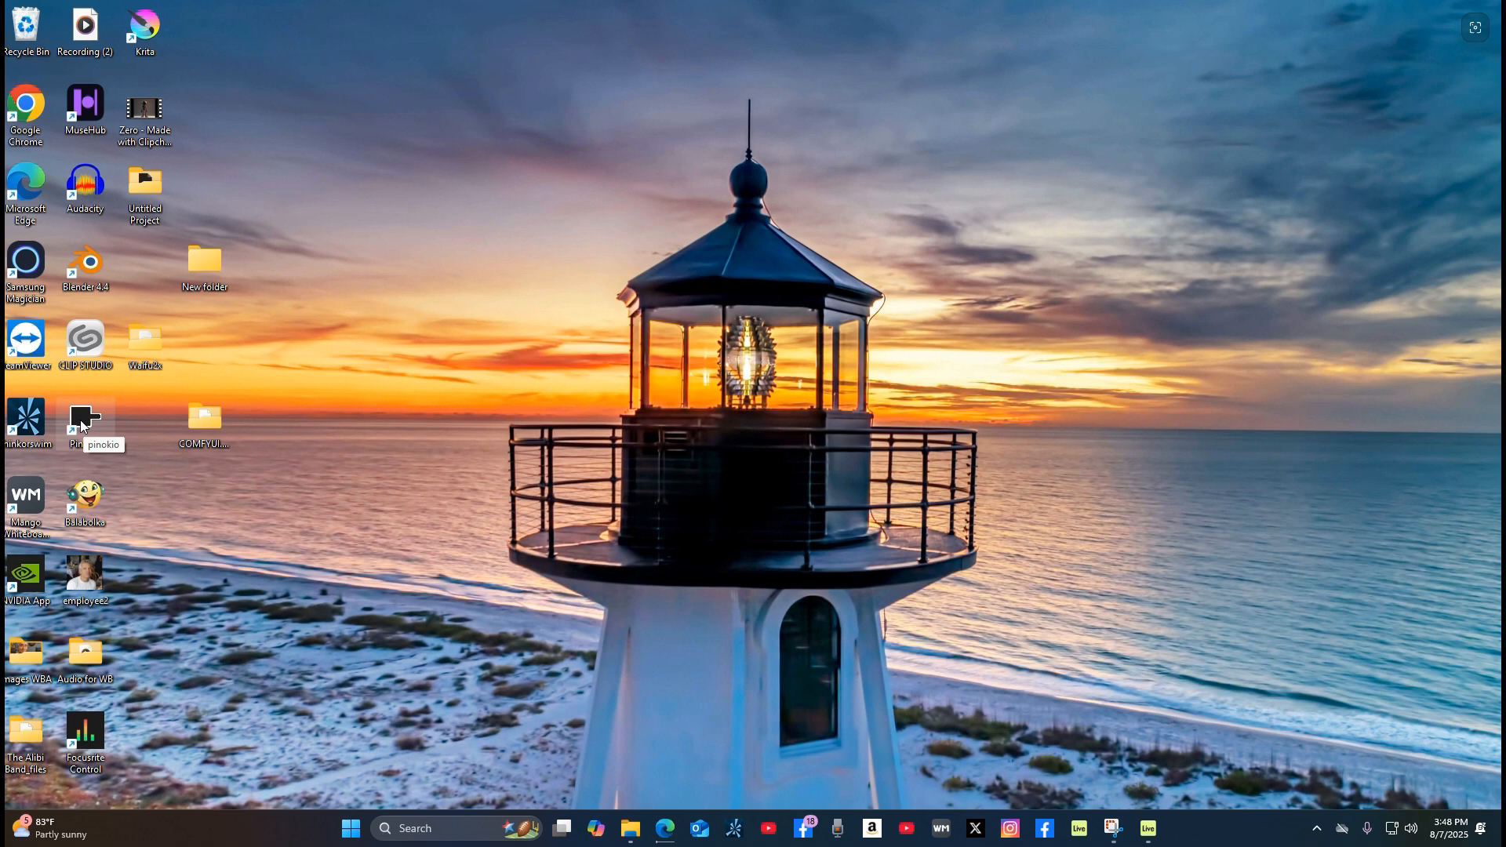
left_click(671, 838)
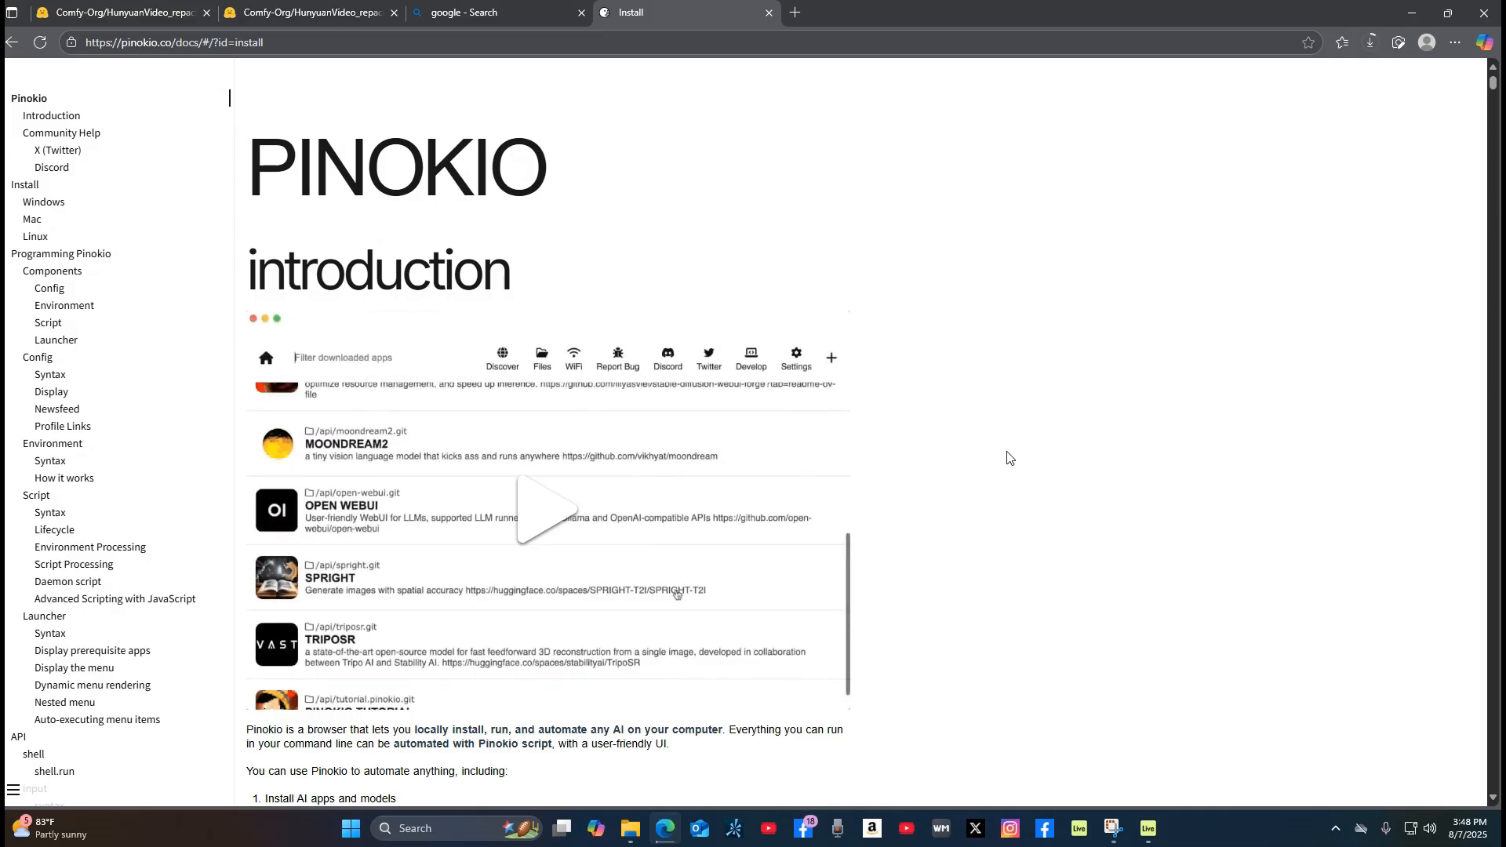
scroll(1001, 478, "down", 4)
scroll(999, 484, "up", 4)
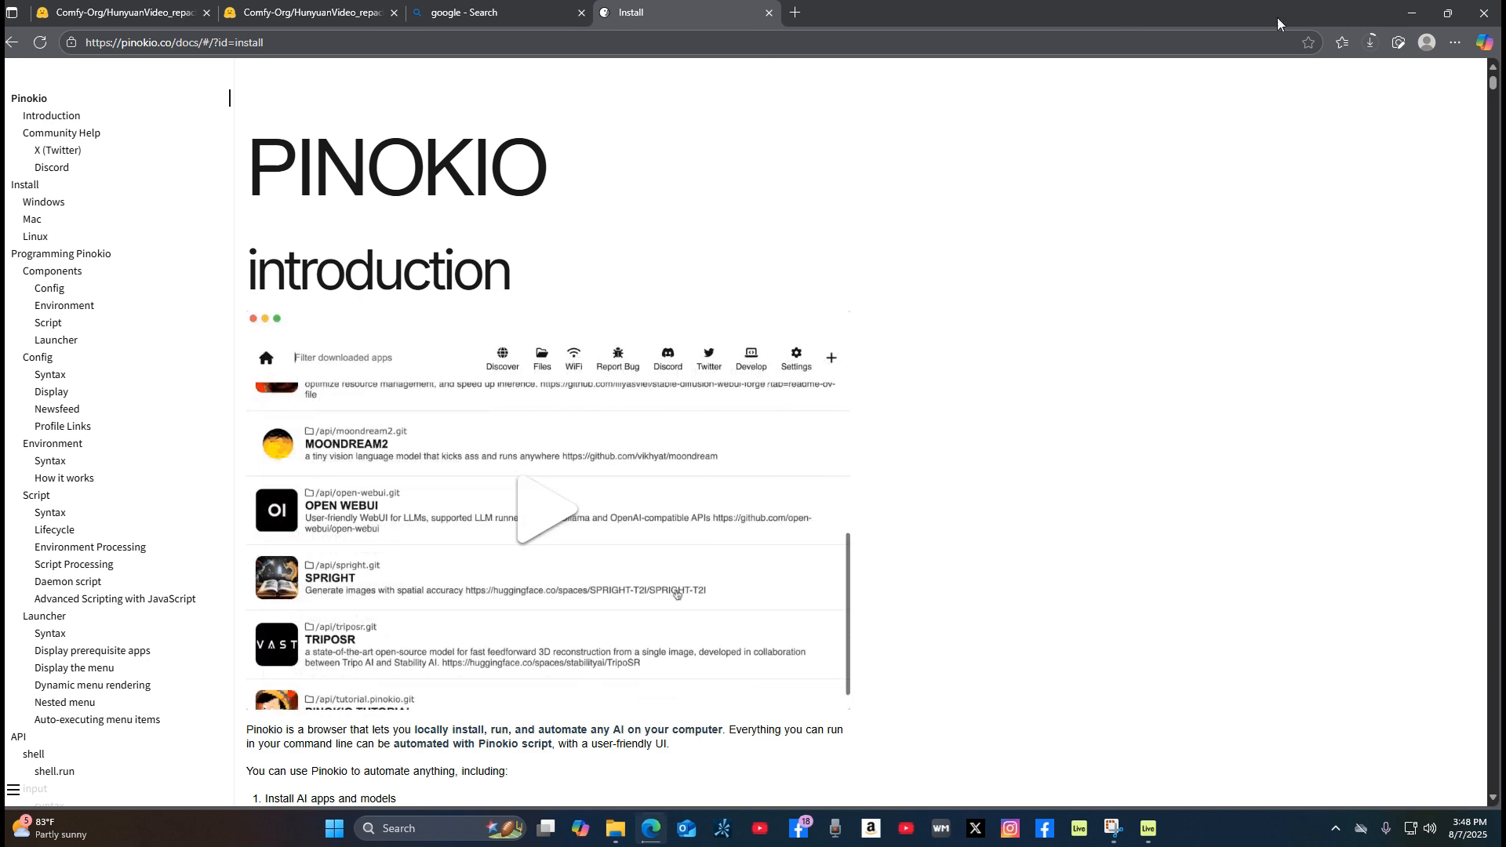
left_click(1413, 17)
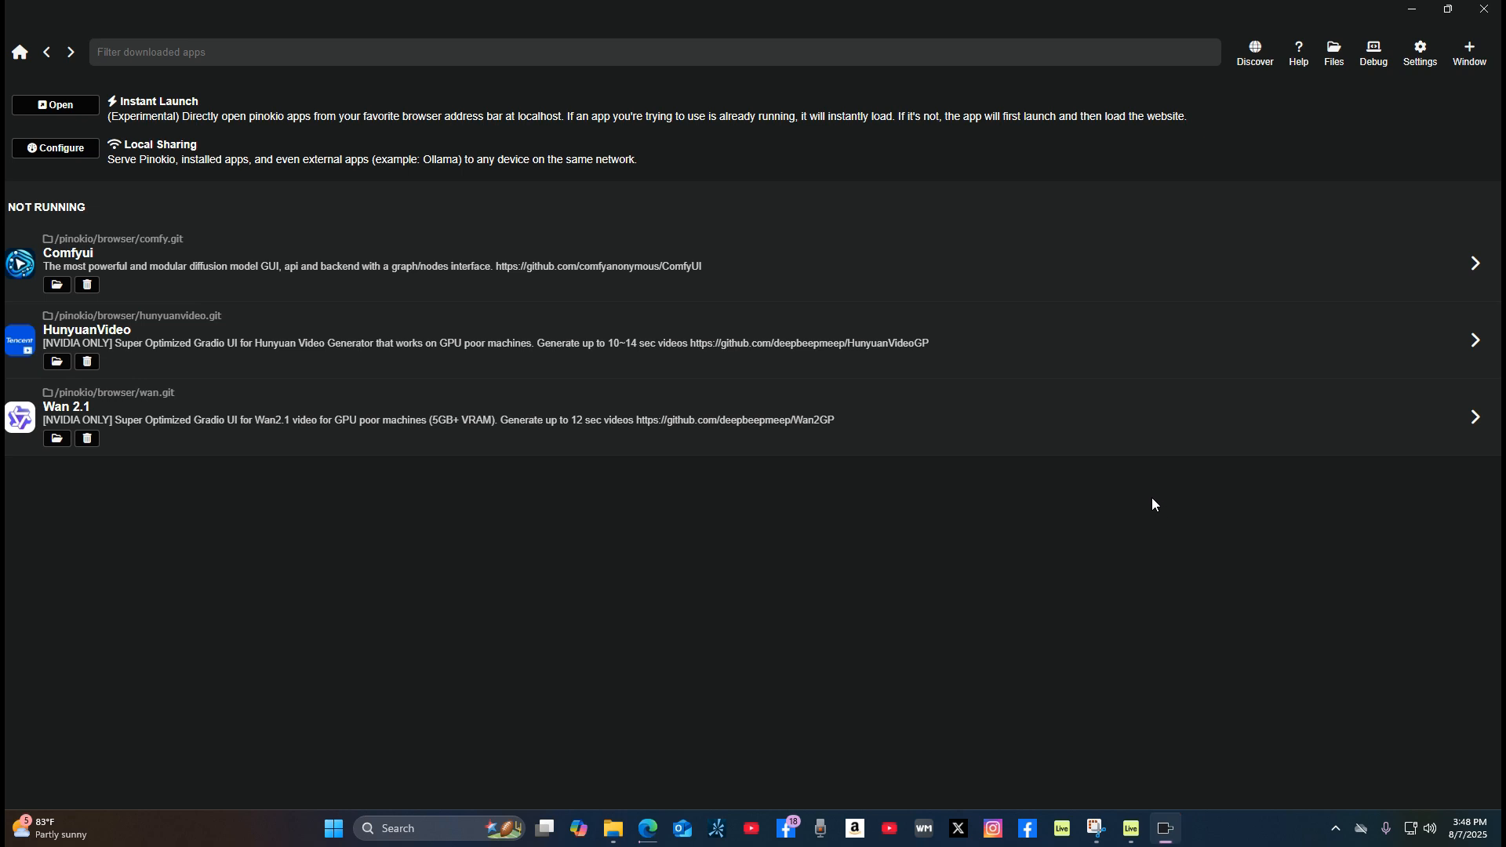
Step: Browse the verified scripts on Pinokio's Discover page and open the Wan 2.1 entry
left_click(1256, 57)
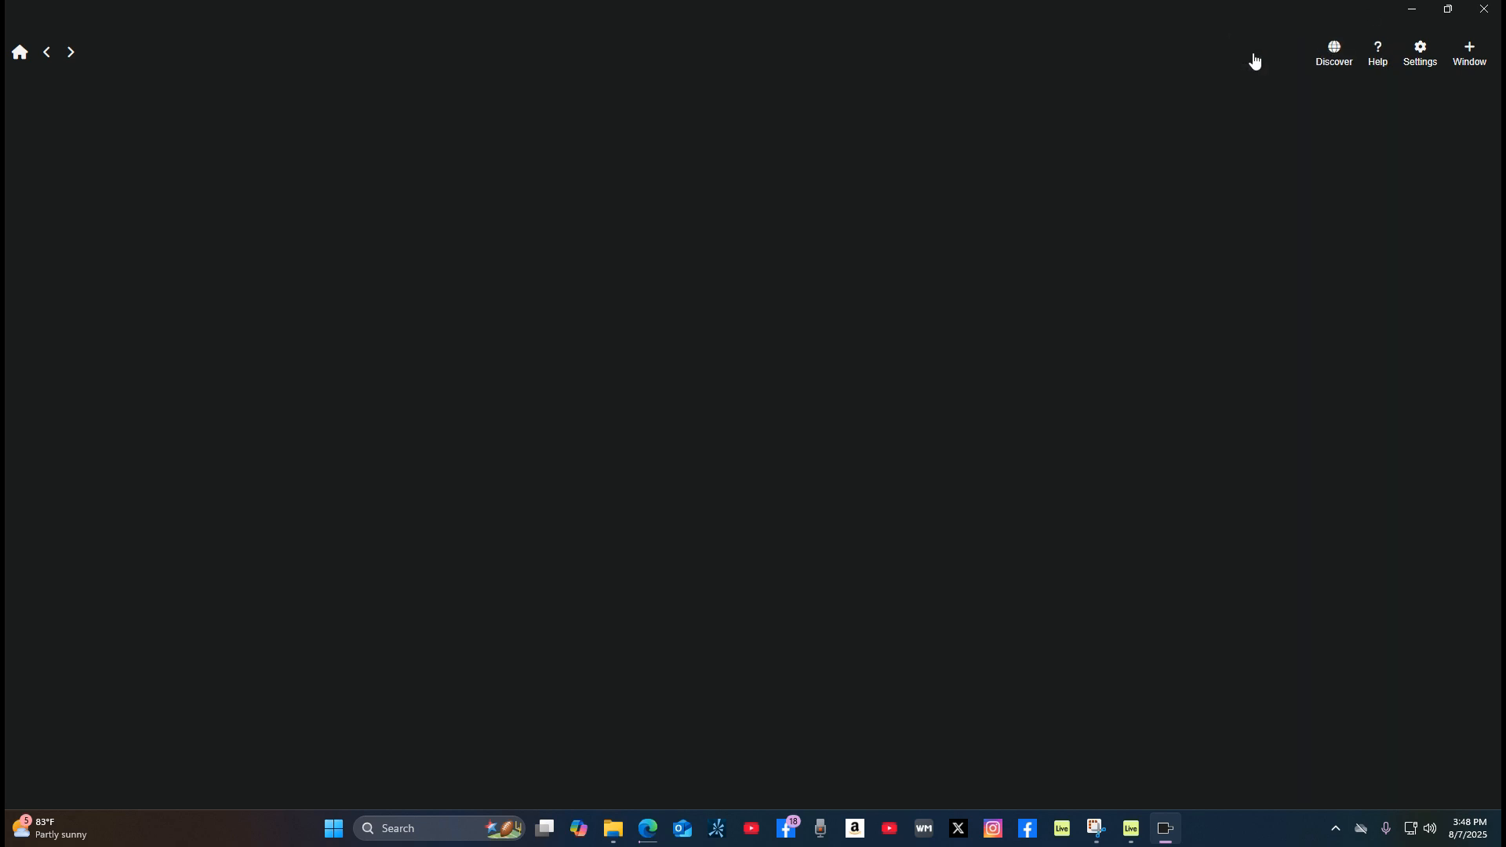
scroll(1057, 558, "down", 3)
scroll(1059, 565, "down", 4)
scroll(1061, 567, "up", 7)
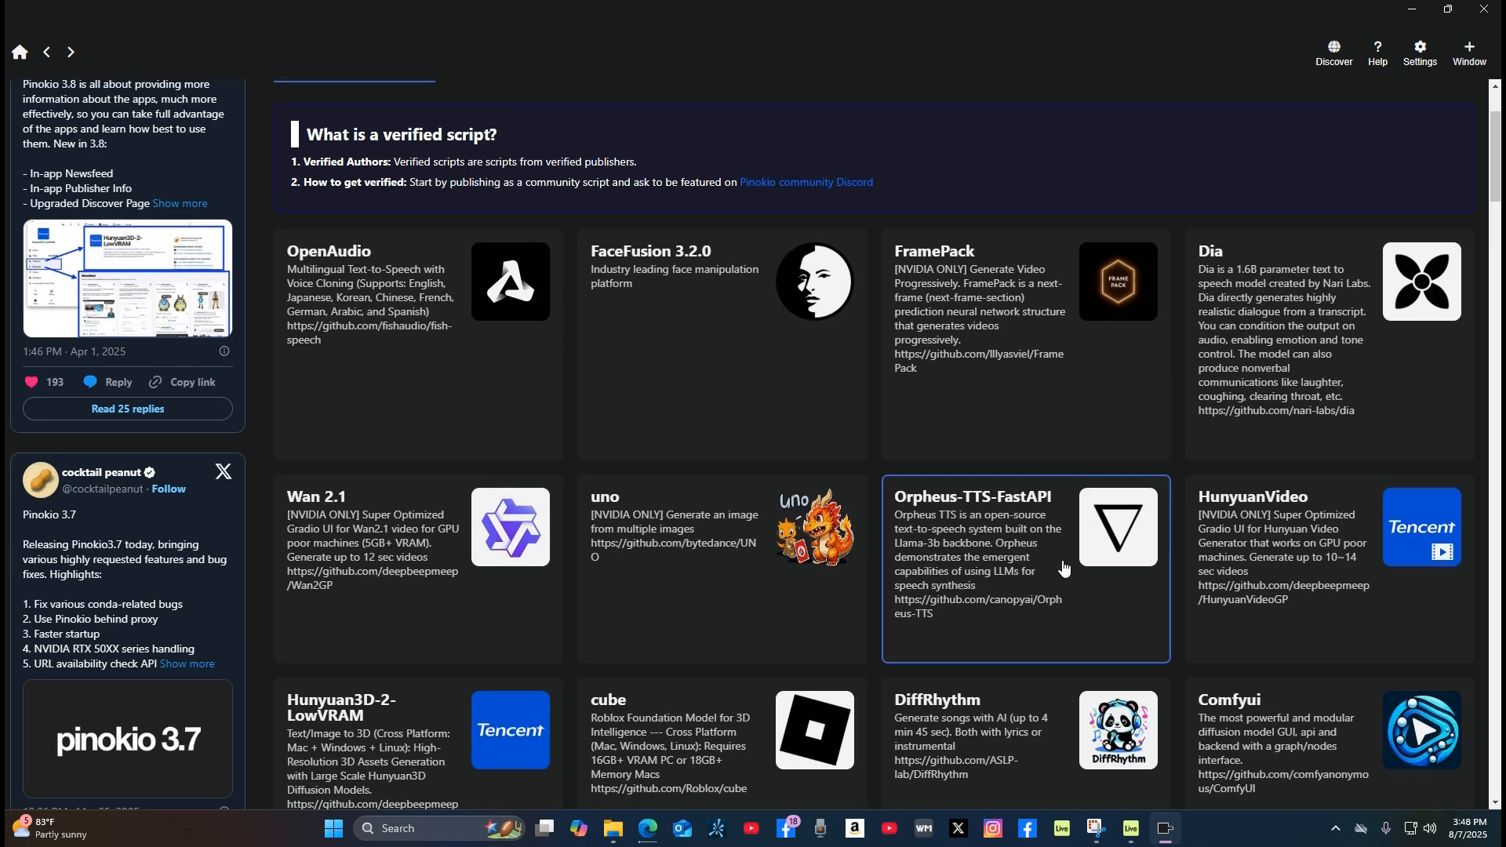
scroll(1064, 568, "down", 4)
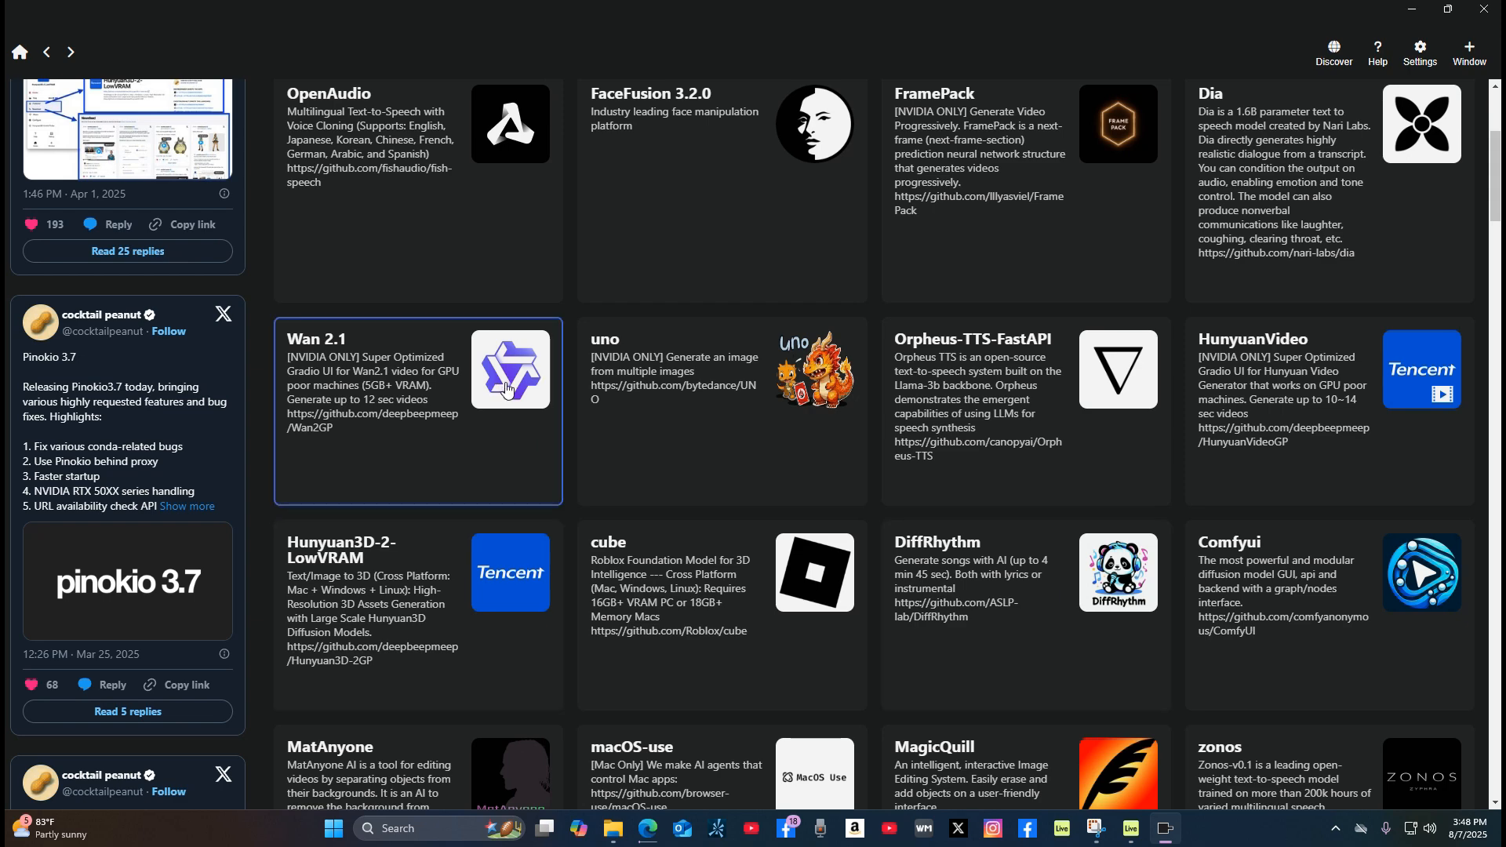
left_click(506, 386)
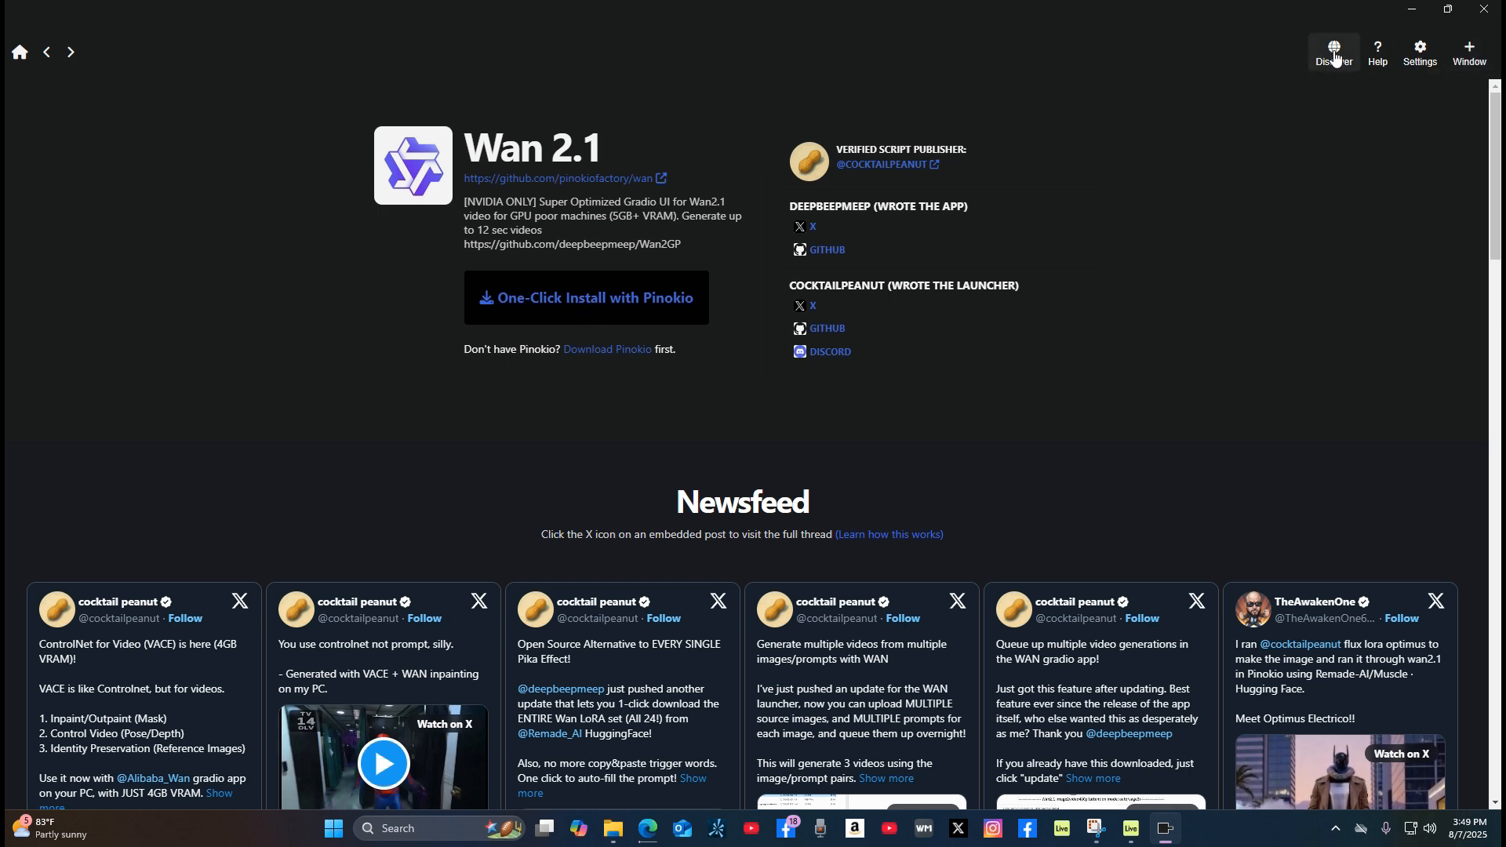
Step: Open the installed Wan 2.1 app from Pinokio's home list and start it
left_click(20, 57)
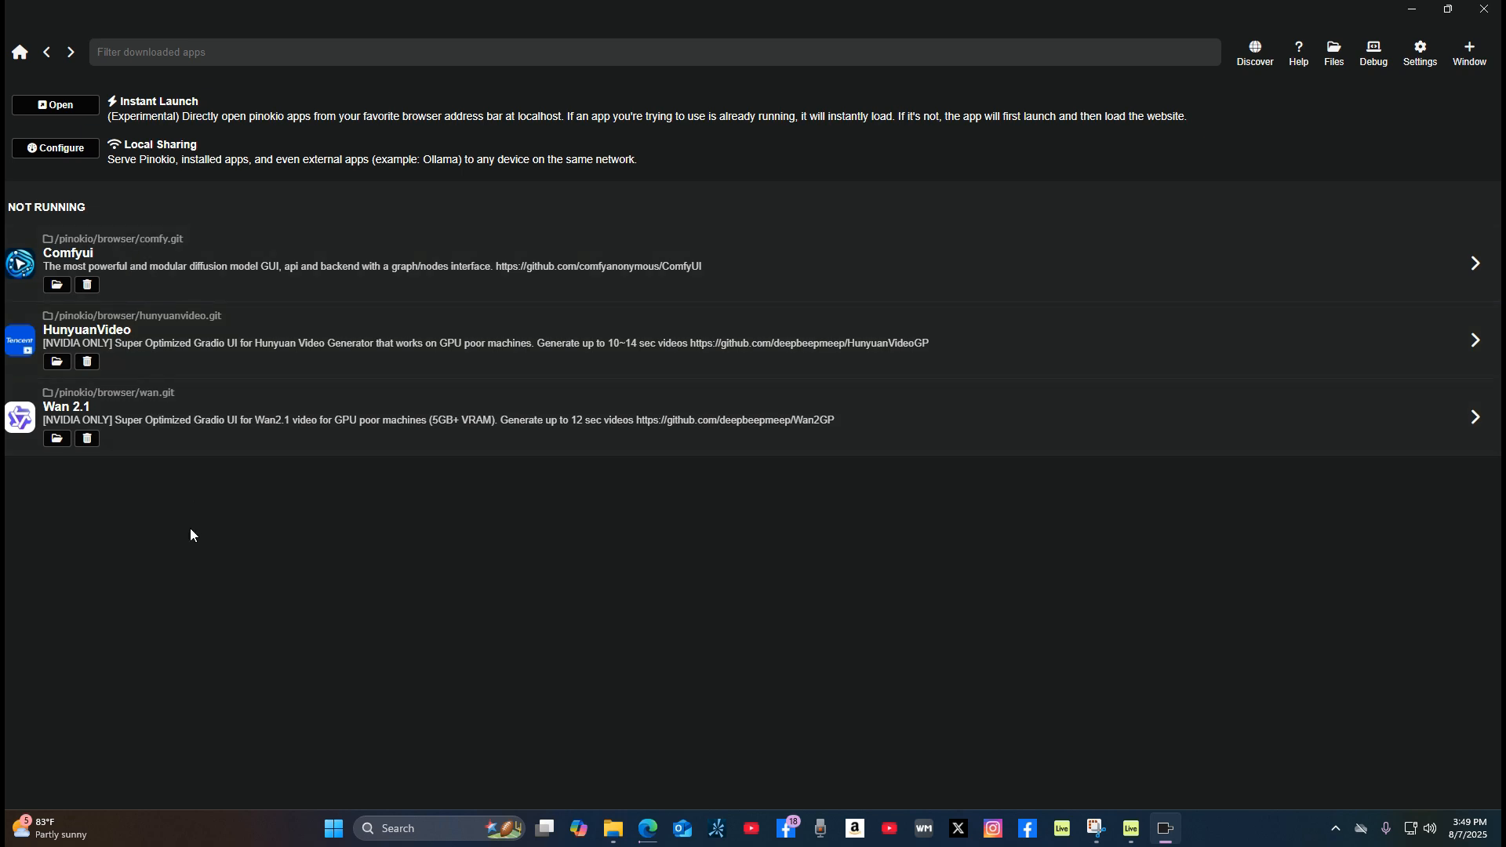
left_click(24, 429)
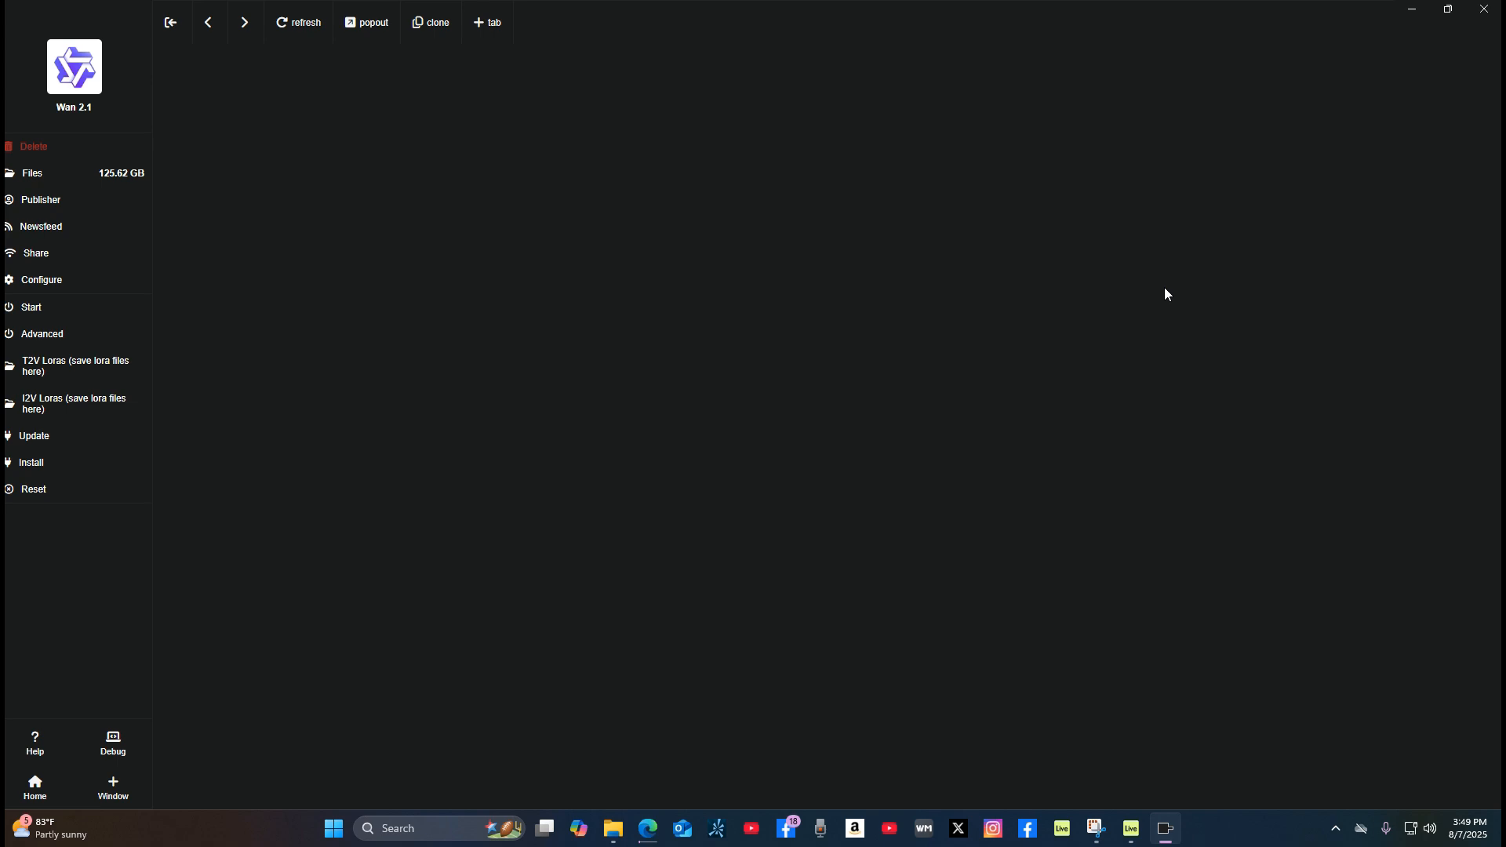
left_click(33, 311)
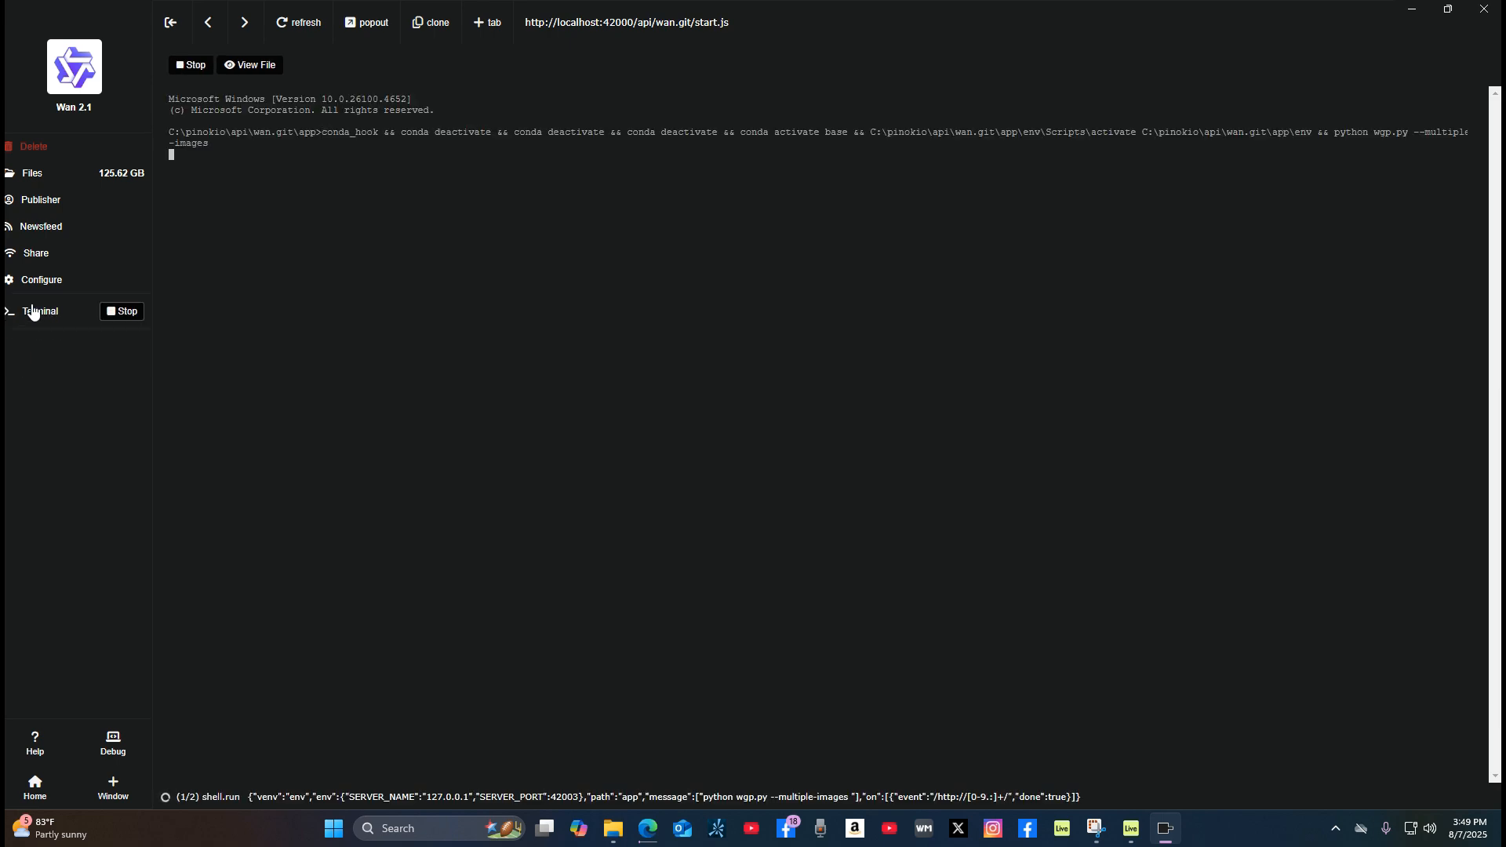
Step: Minimize Pinokio and open the performance view in Windows Task Manager
left_click(1414, 12)
right_click(384, 272)
left_click(373, 544)
right_click(334, 828)
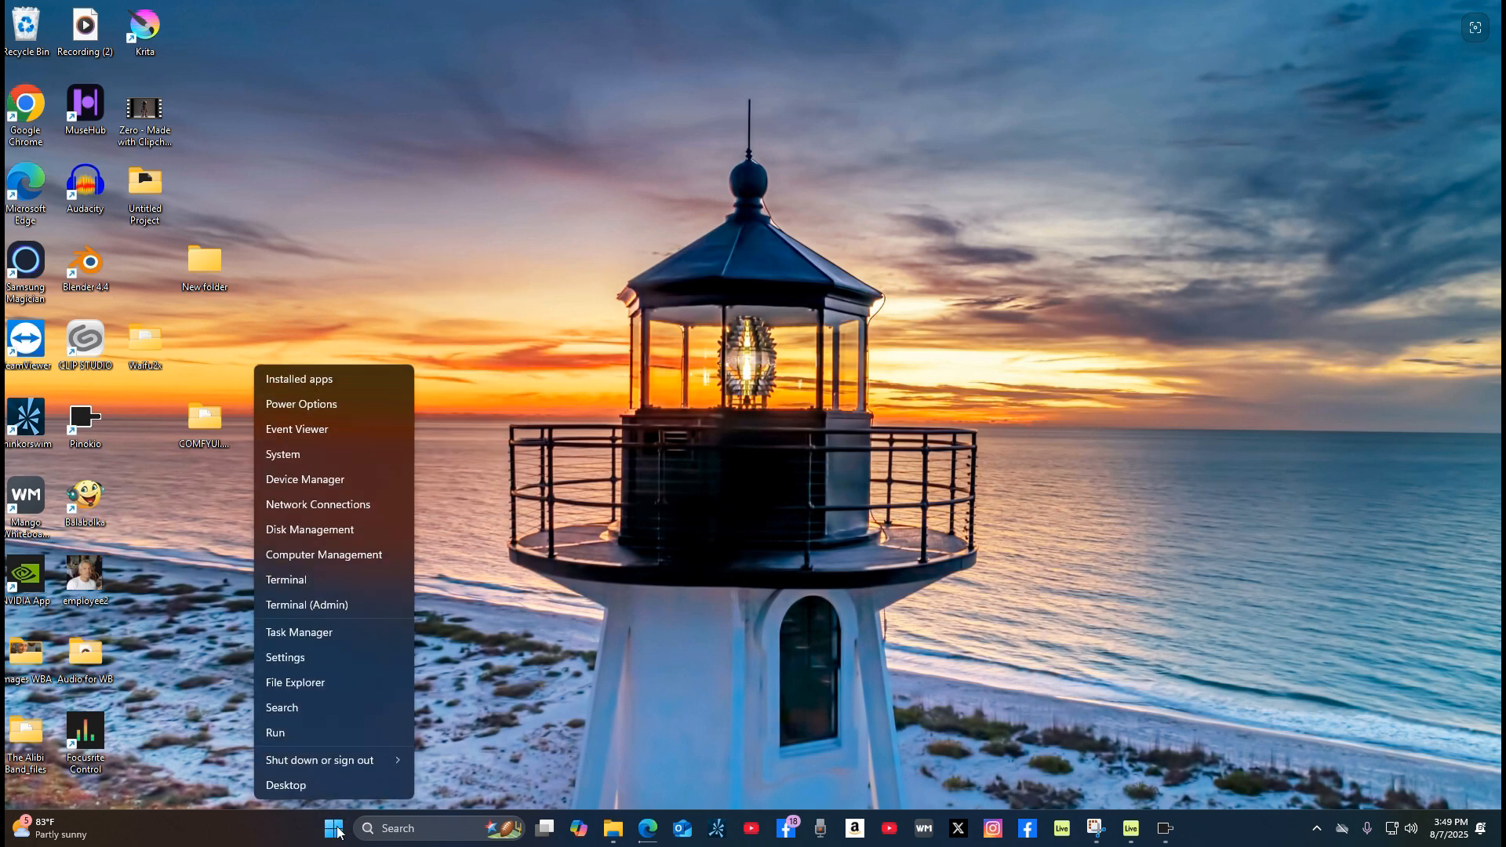
left_click(328, 632)
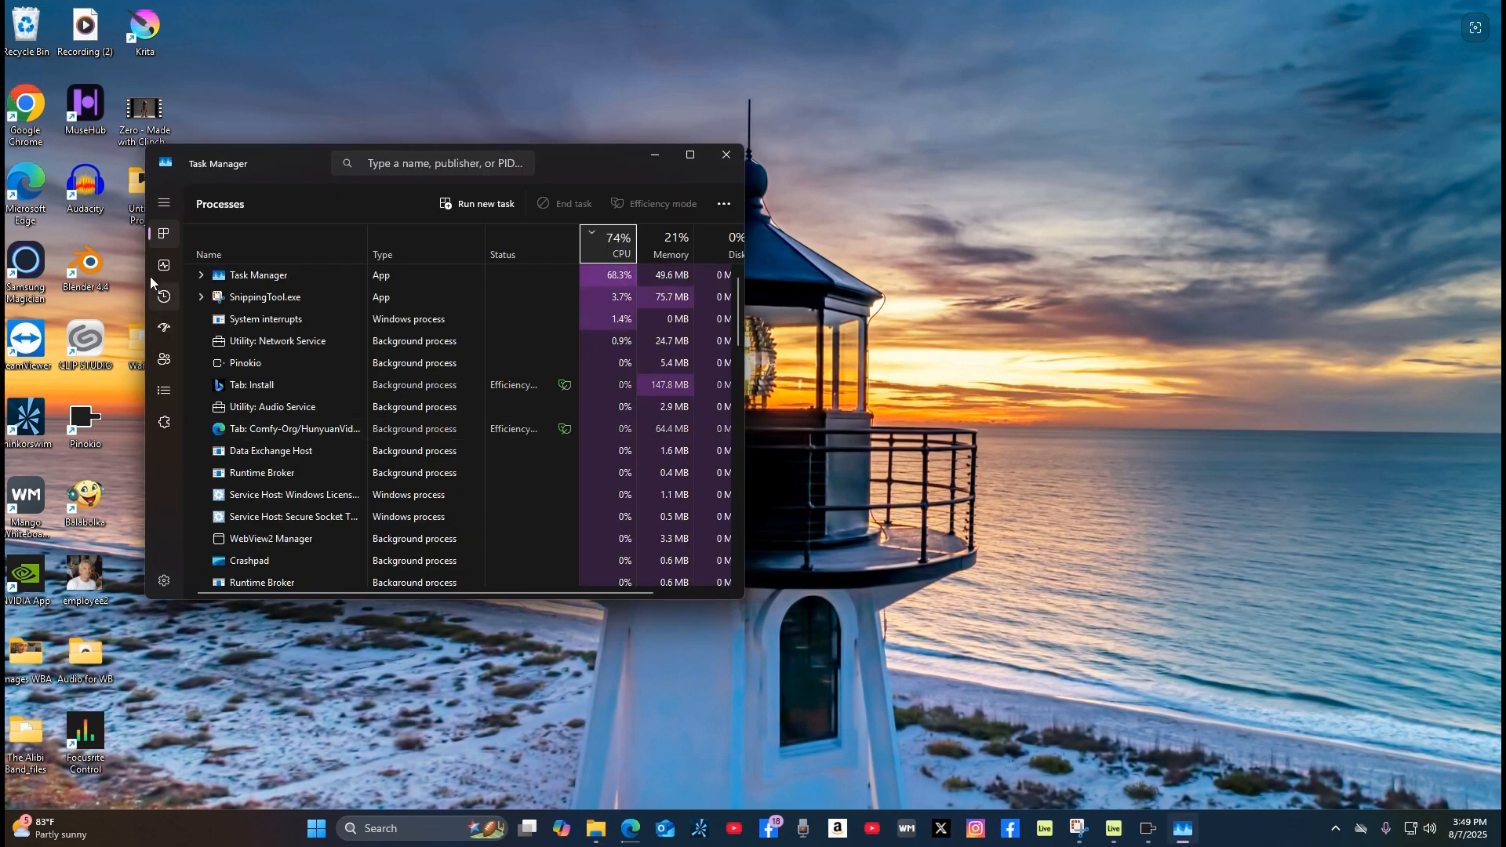
left_click(162, 267)
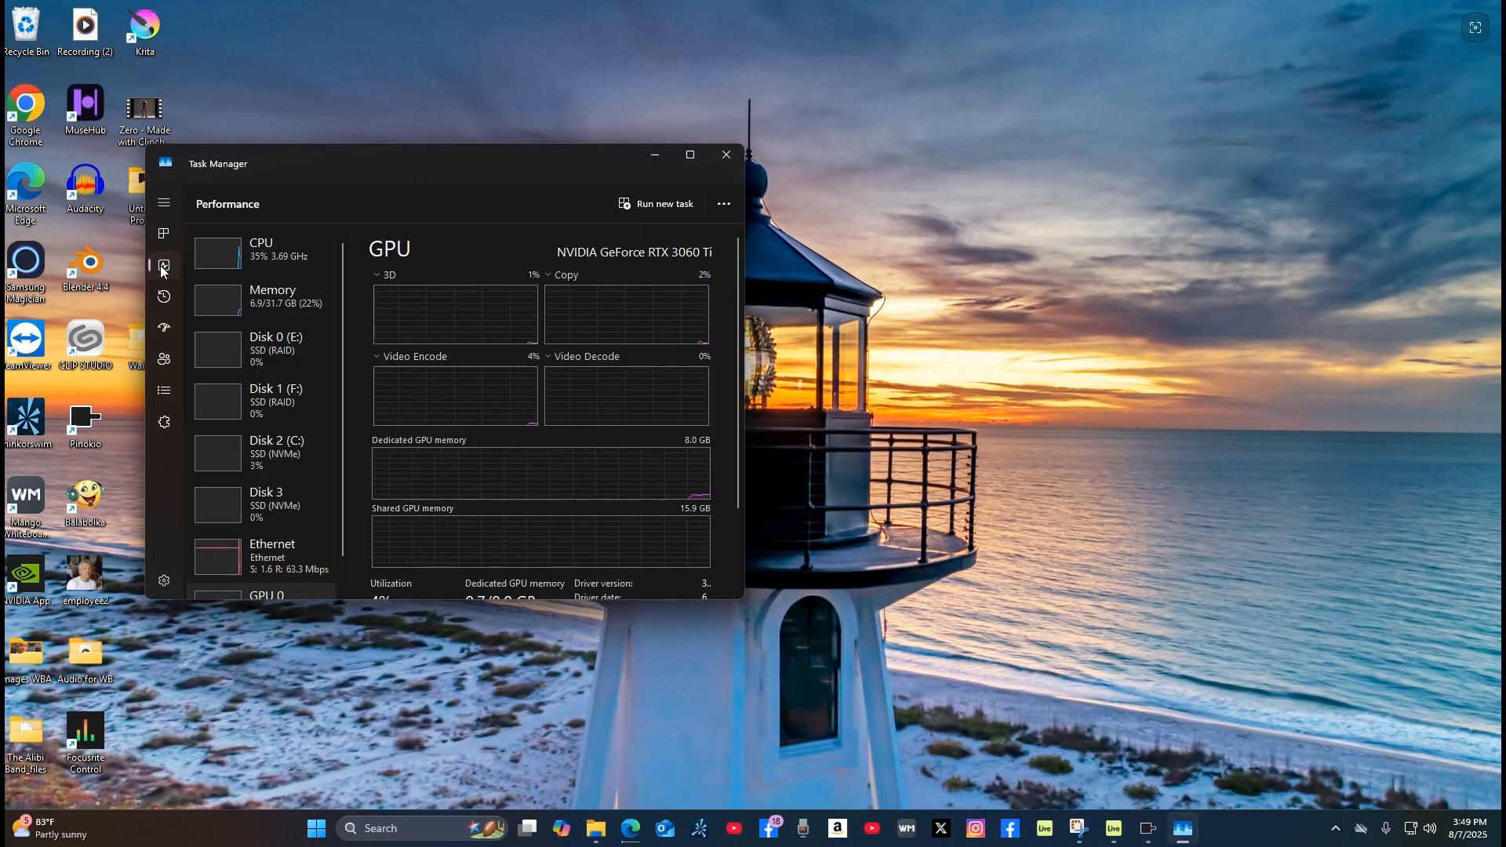
Step: Examine the computer's CPU, memory, disk and GPU hardware details one after another
left_click(226, 265)
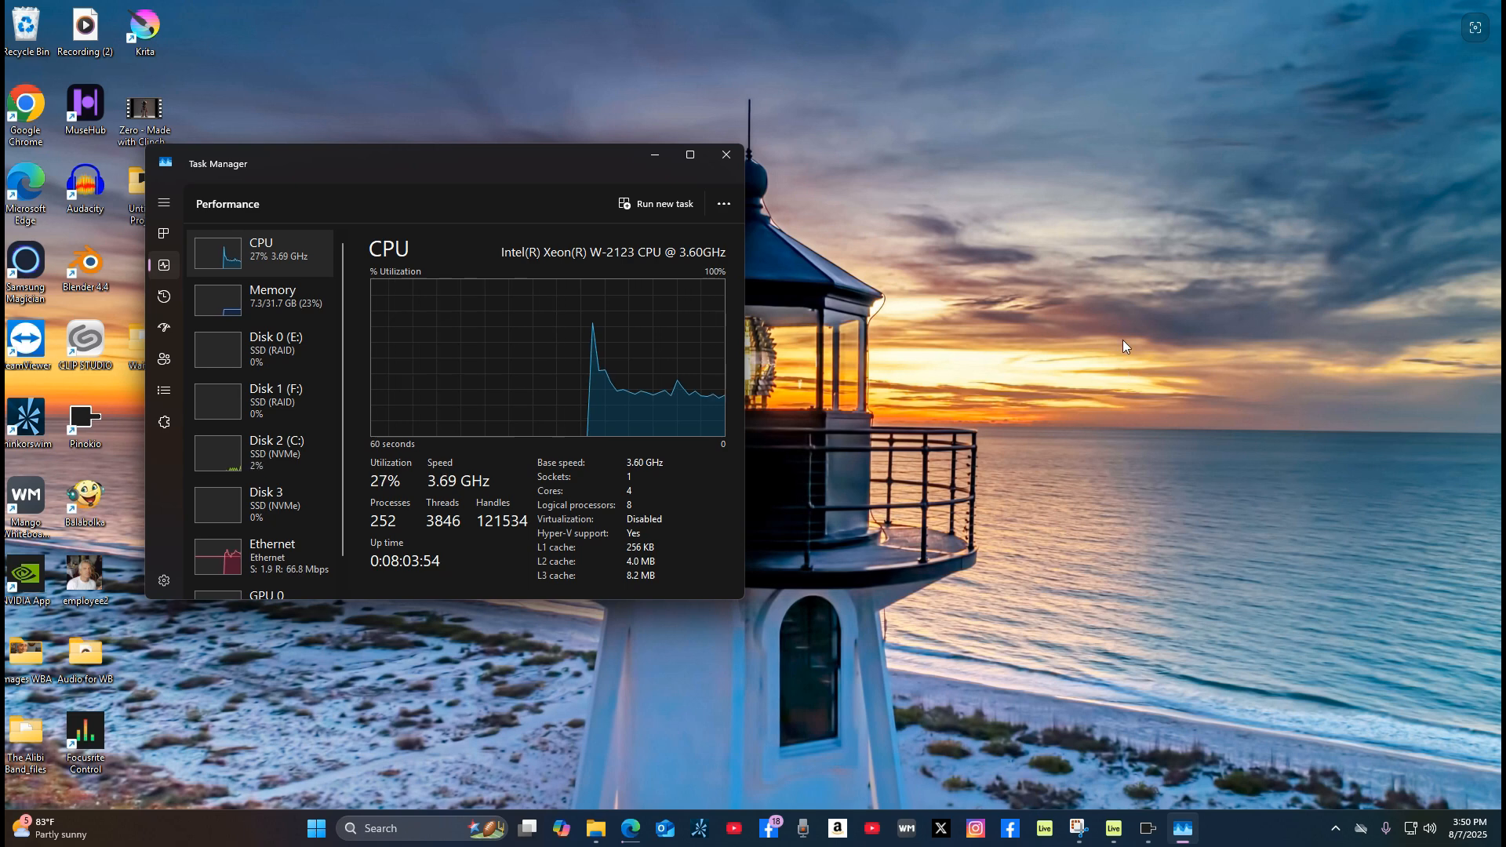
left_click(203, 302)
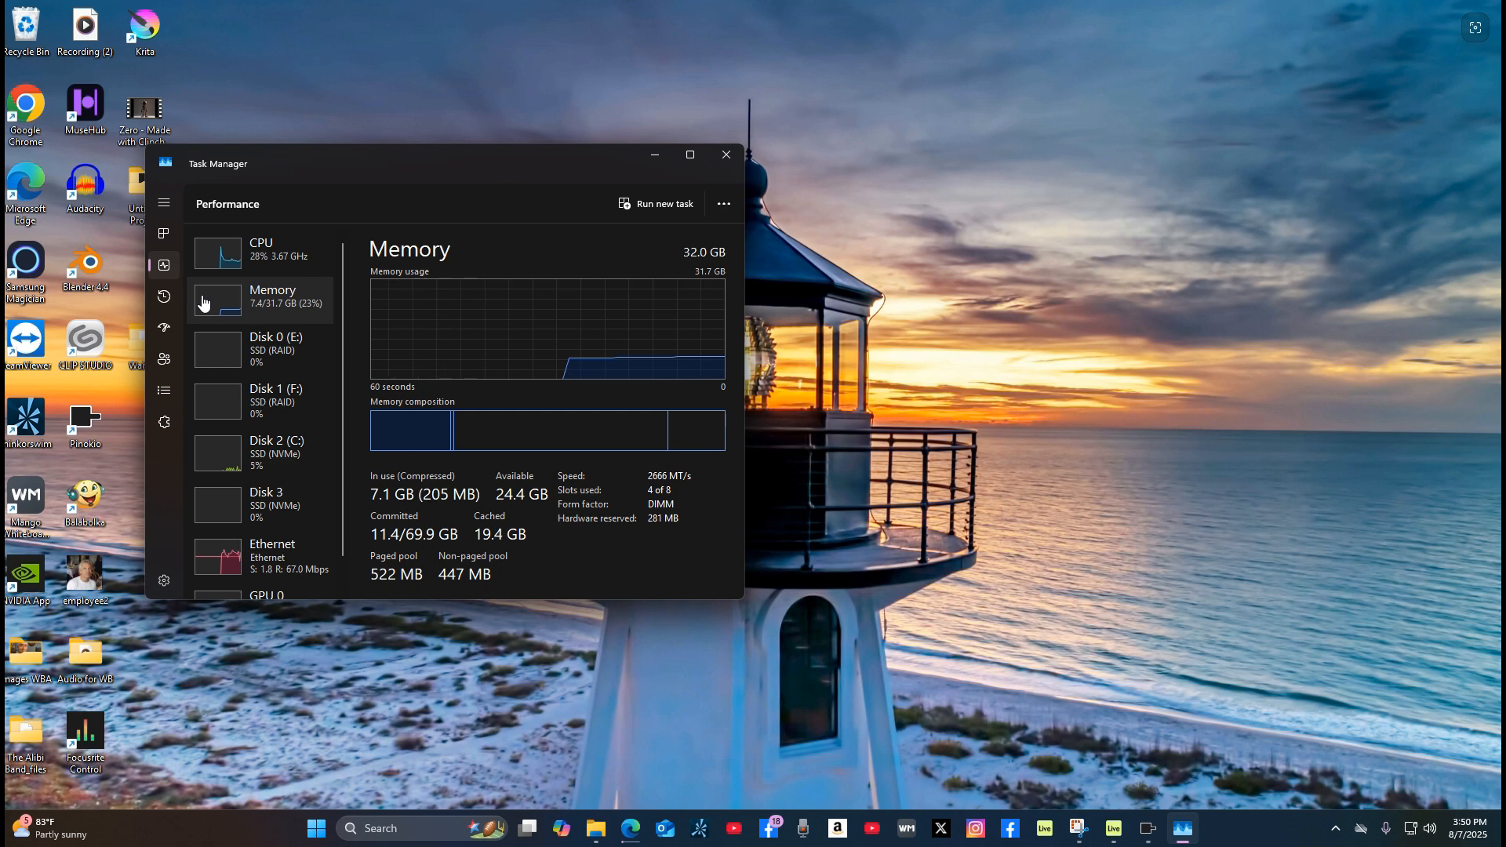
left_click(211, 353)
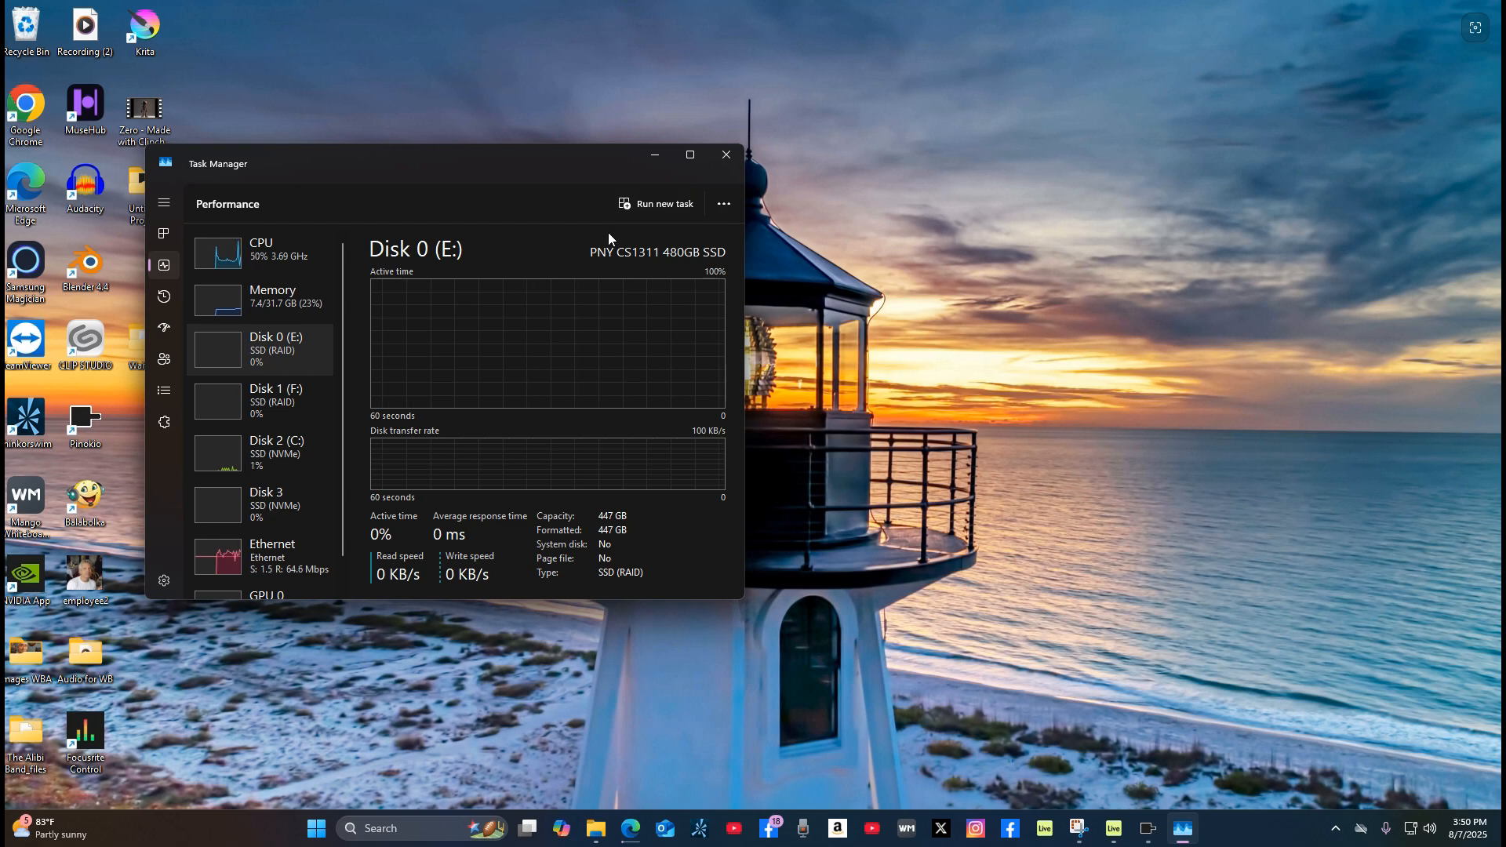
left_click(222, 414)
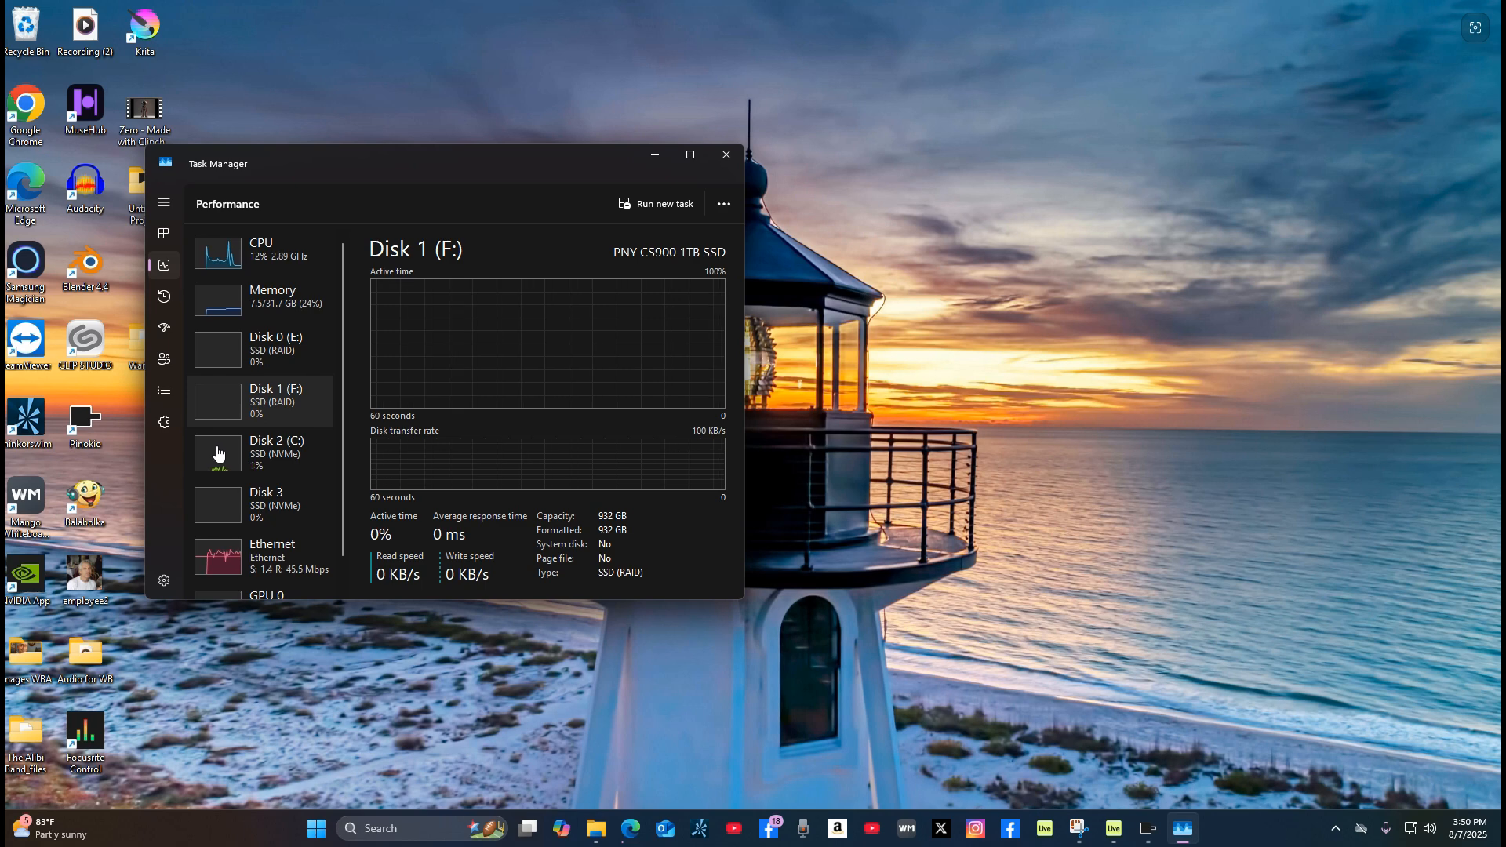
left_click(218, 454)
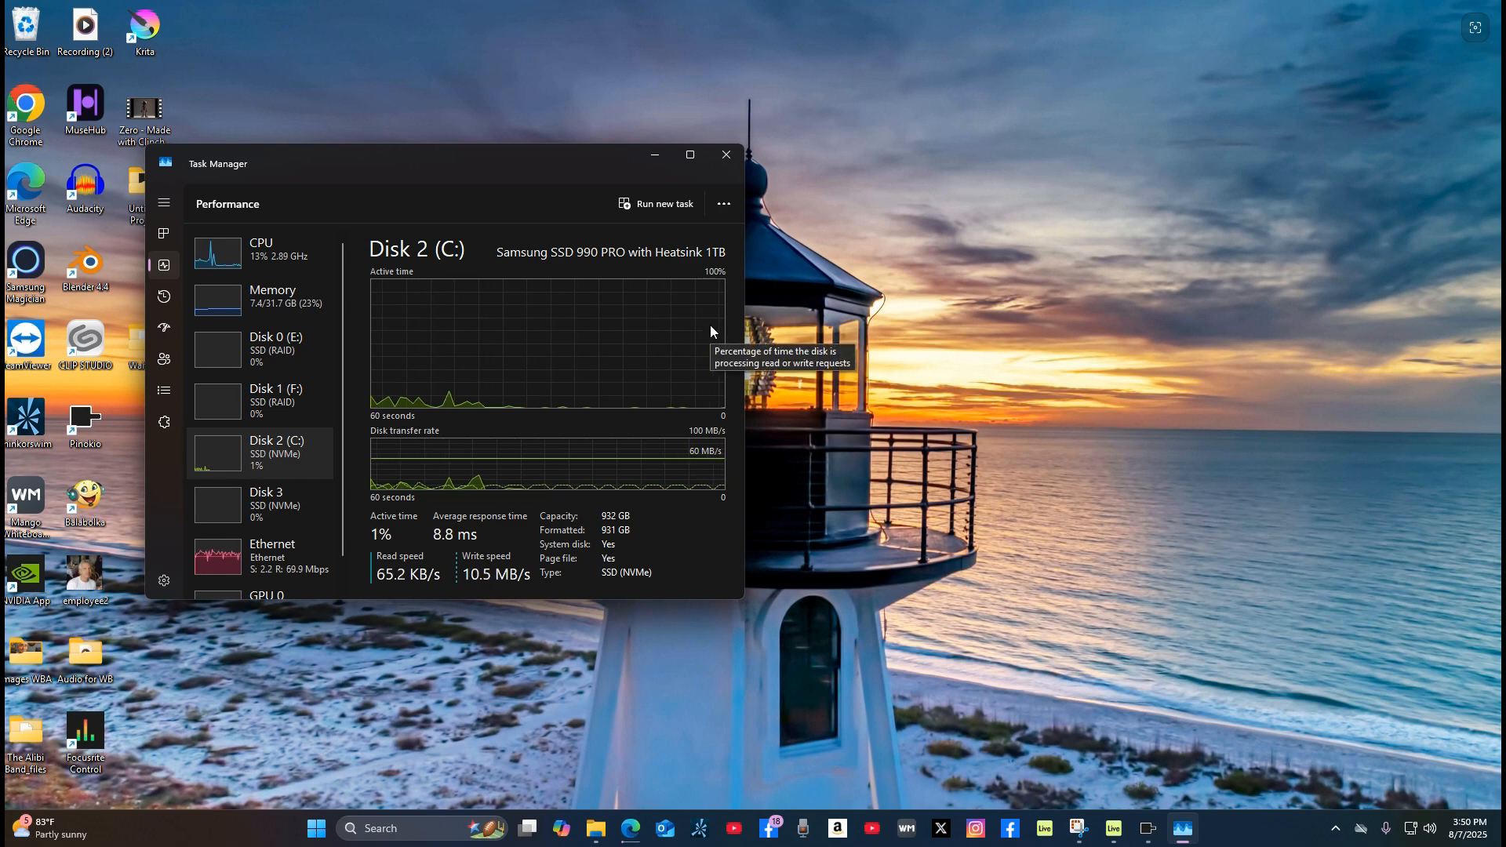
left_click(223, 518)
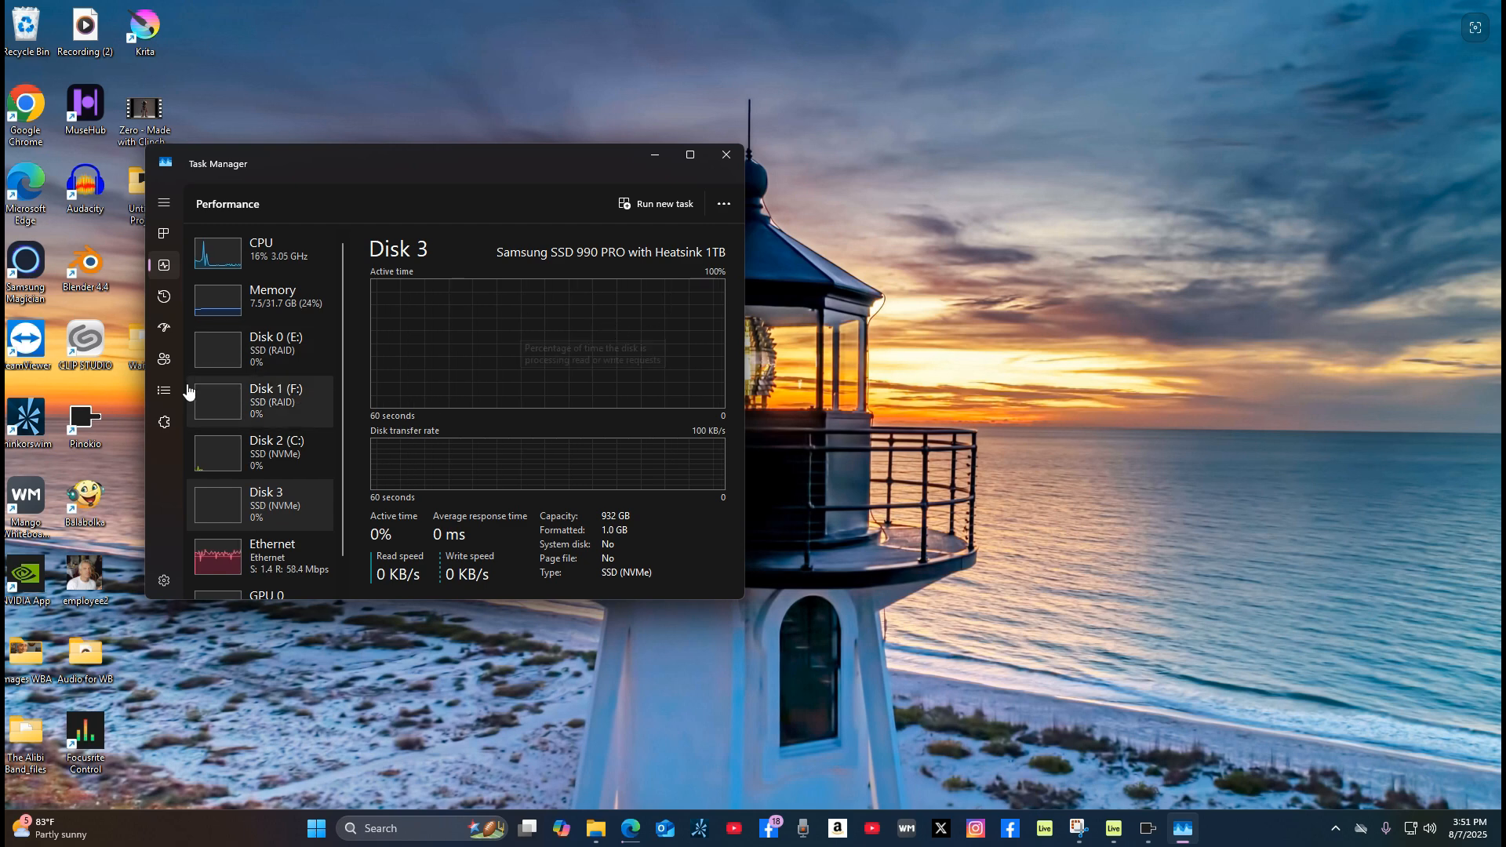
left_click(205, 465)
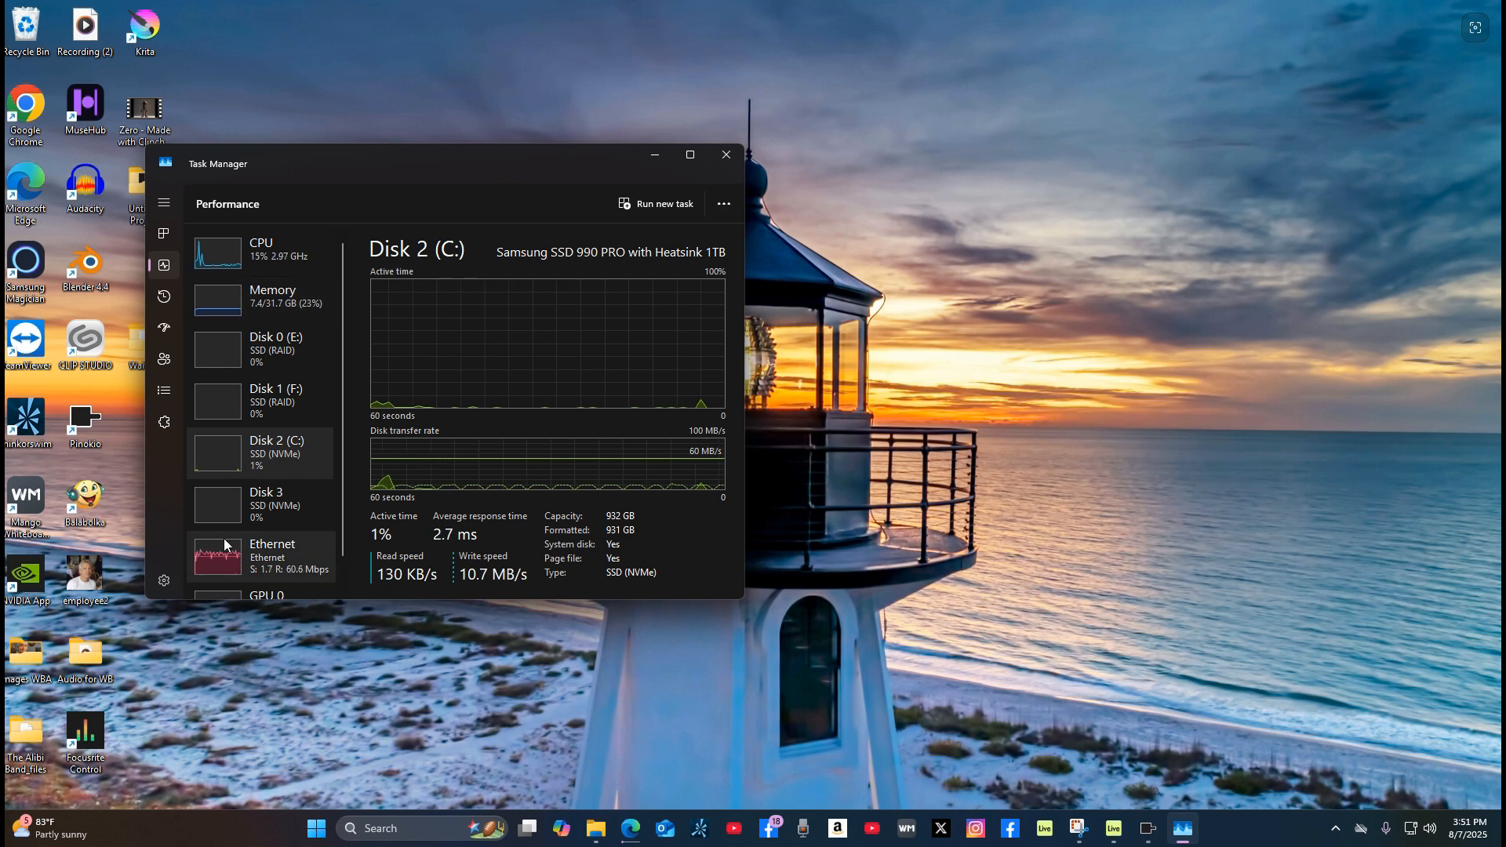
scroll(223, 538, "down", 1)
left_click(219, 581)
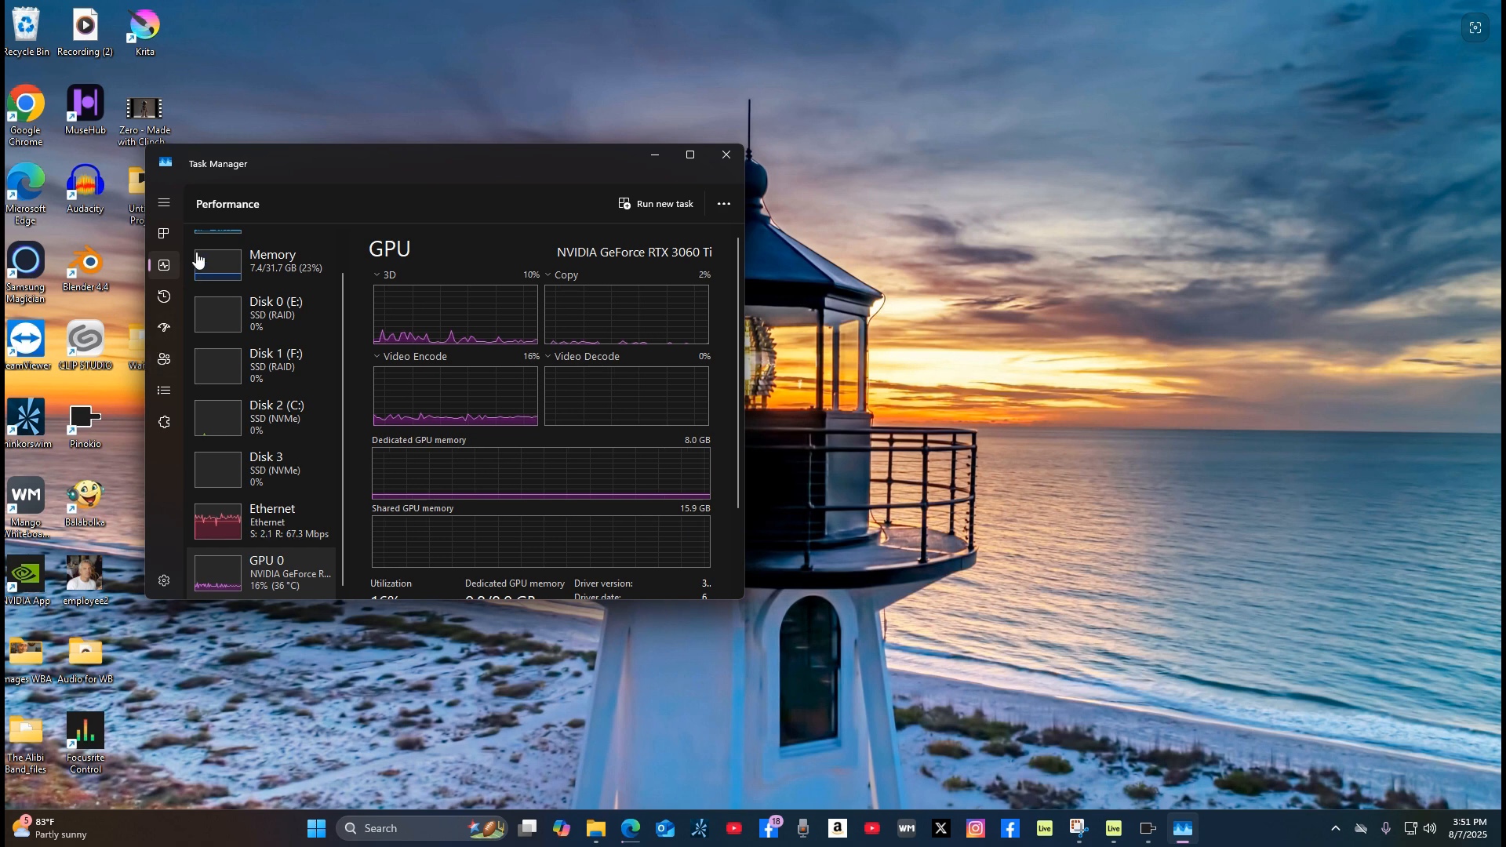
Step: Close Task Manager and switch back to the Pinokio window running Wan 2.1
left_click(727, 155)
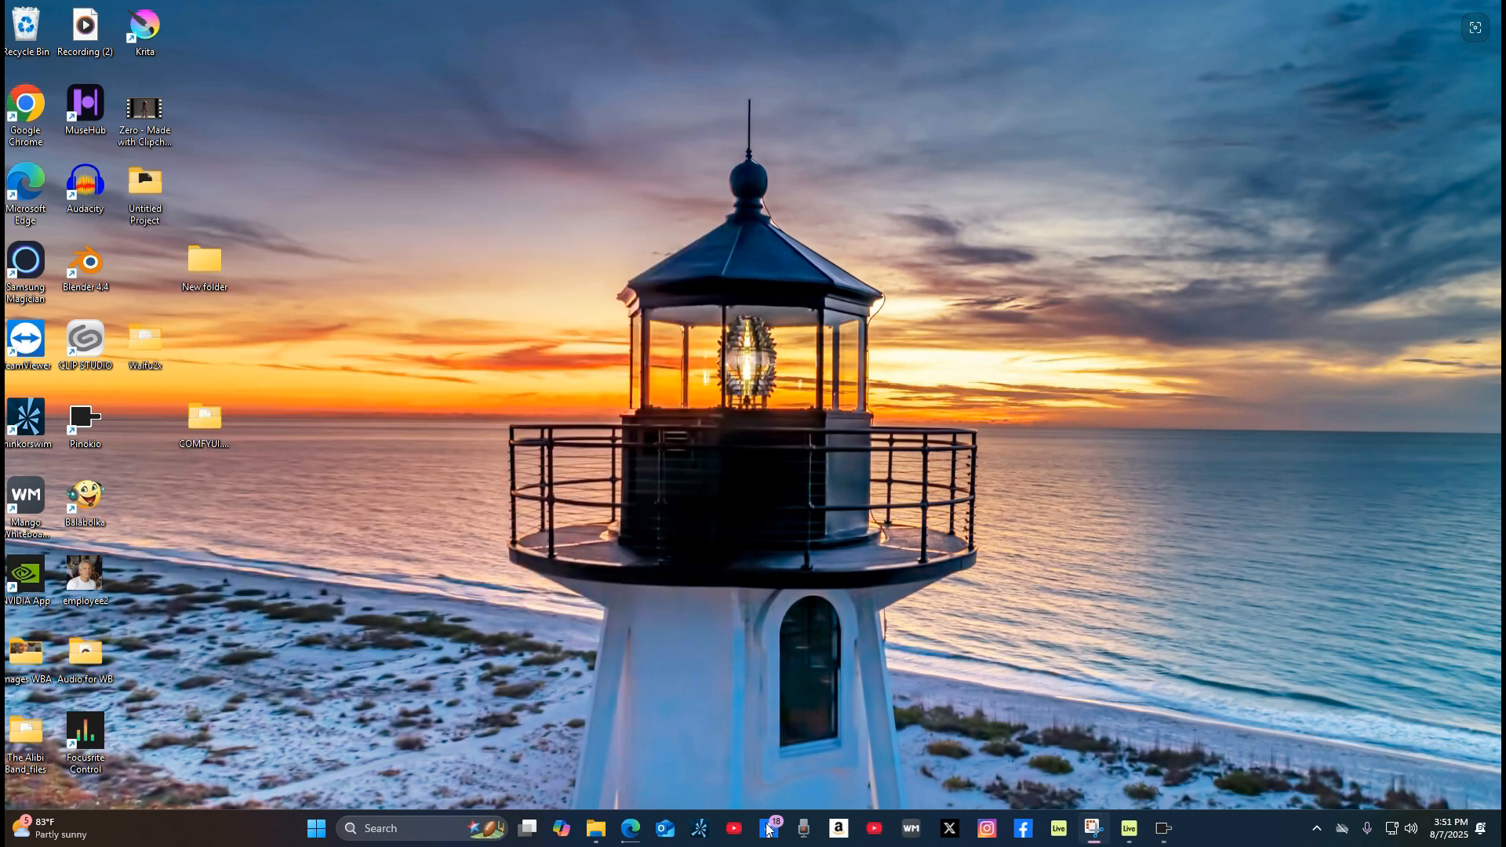
left_click(1167, 830)
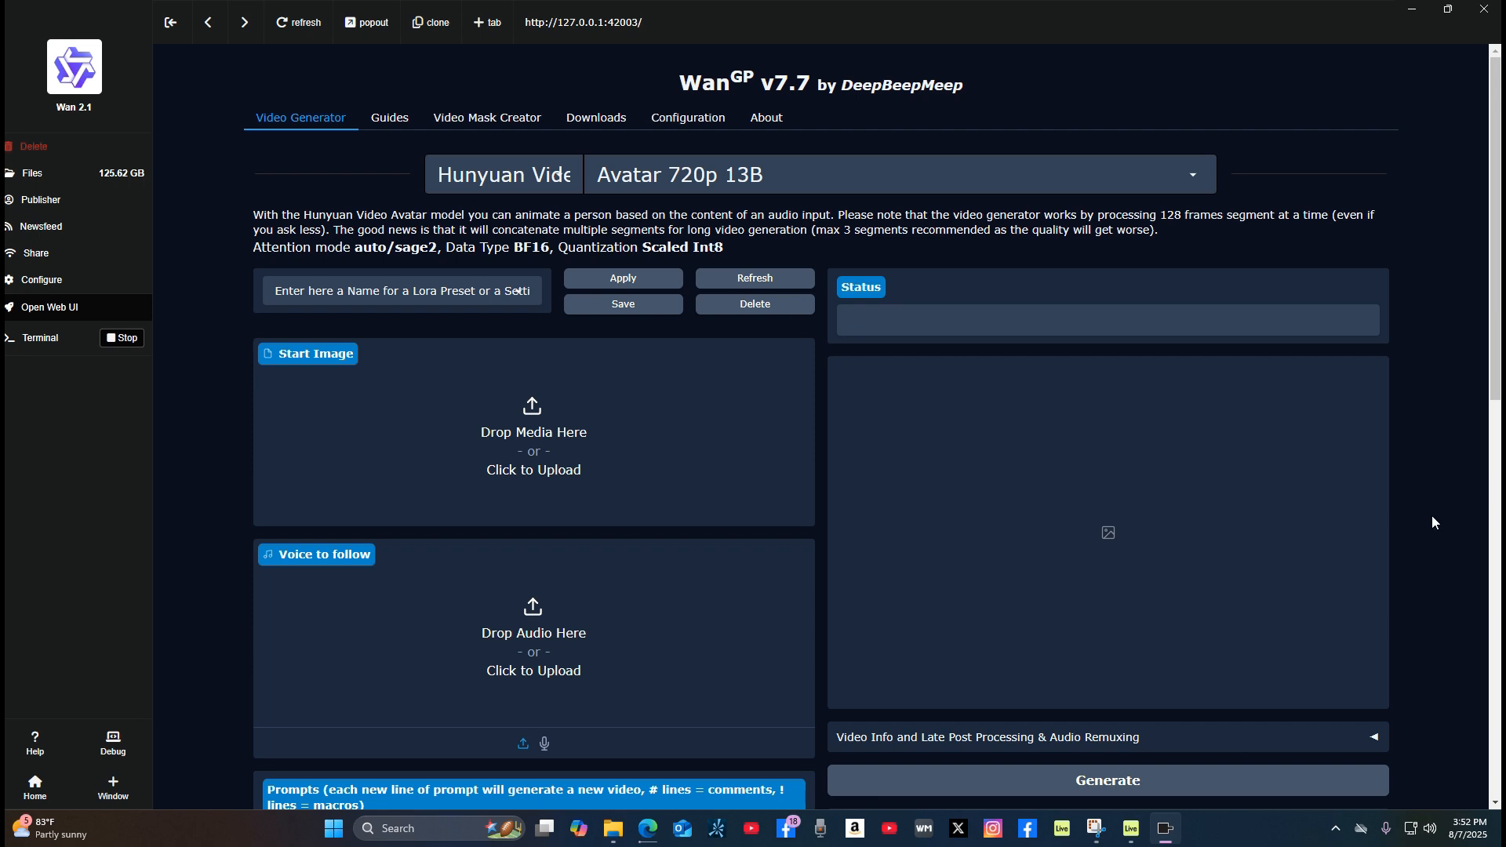
Step: Select Avatar 720p 13B from the list of Hunyuan Video models
left_click(1193, 177)
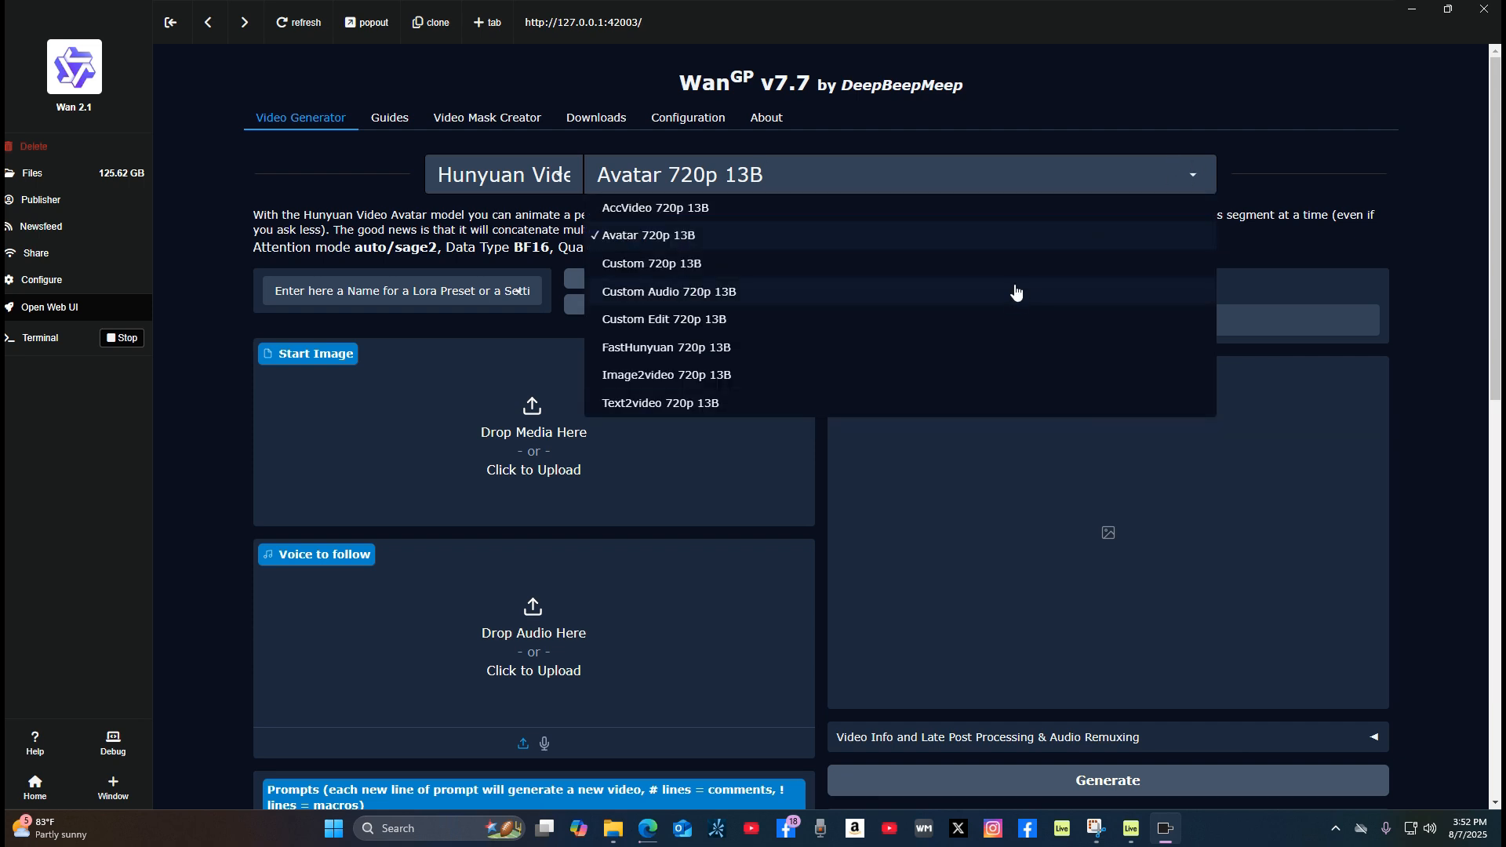
left_click(842, 236)
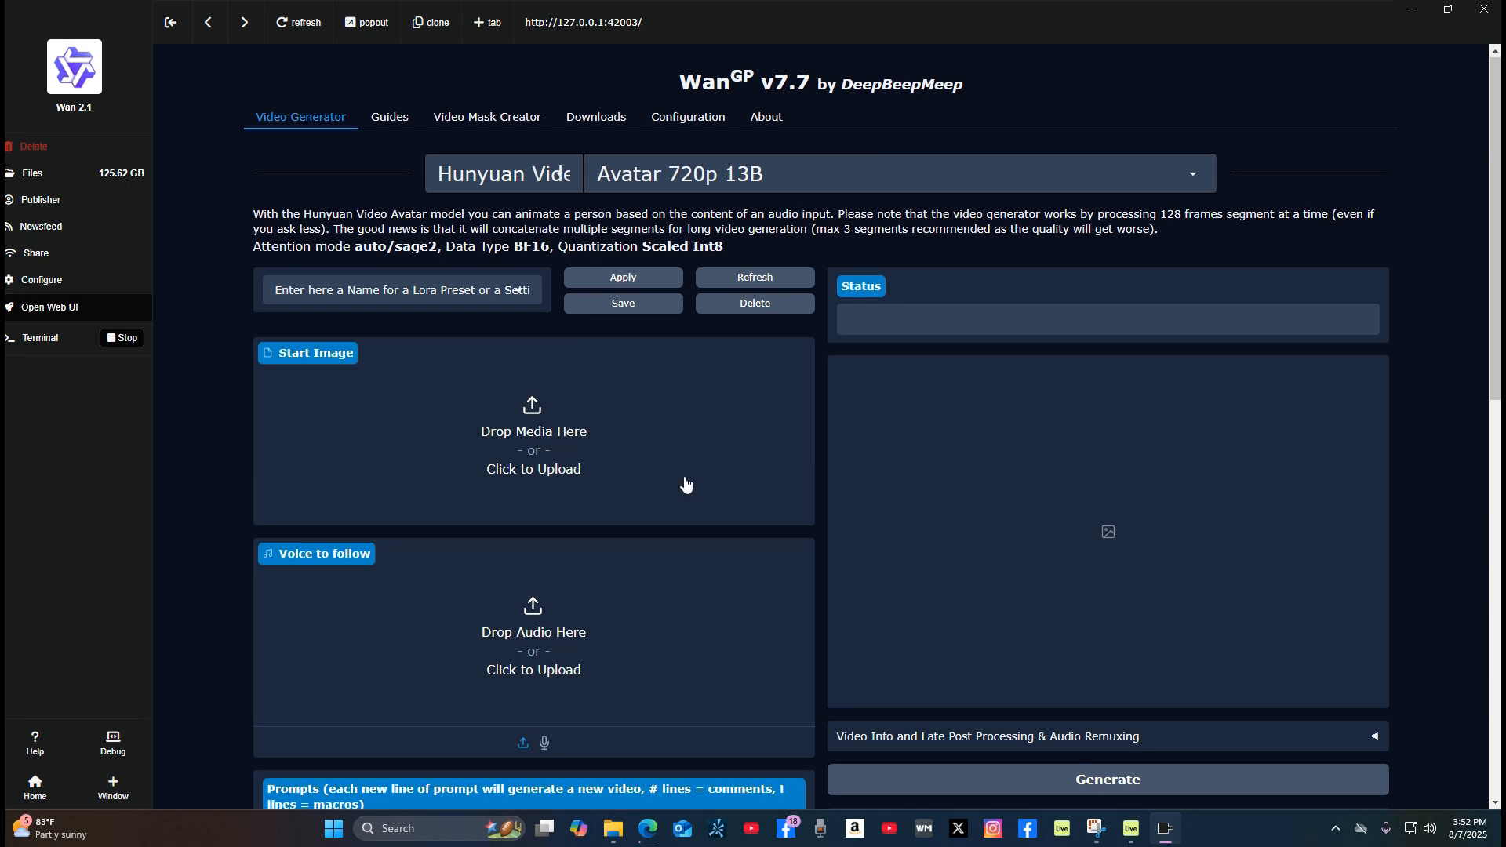
Step: Examine the Avatar model's generation settings, including start image, voice, prompt, resolution, frame count, inference steps and advanced options
scroll(689, 487, "down", 6)
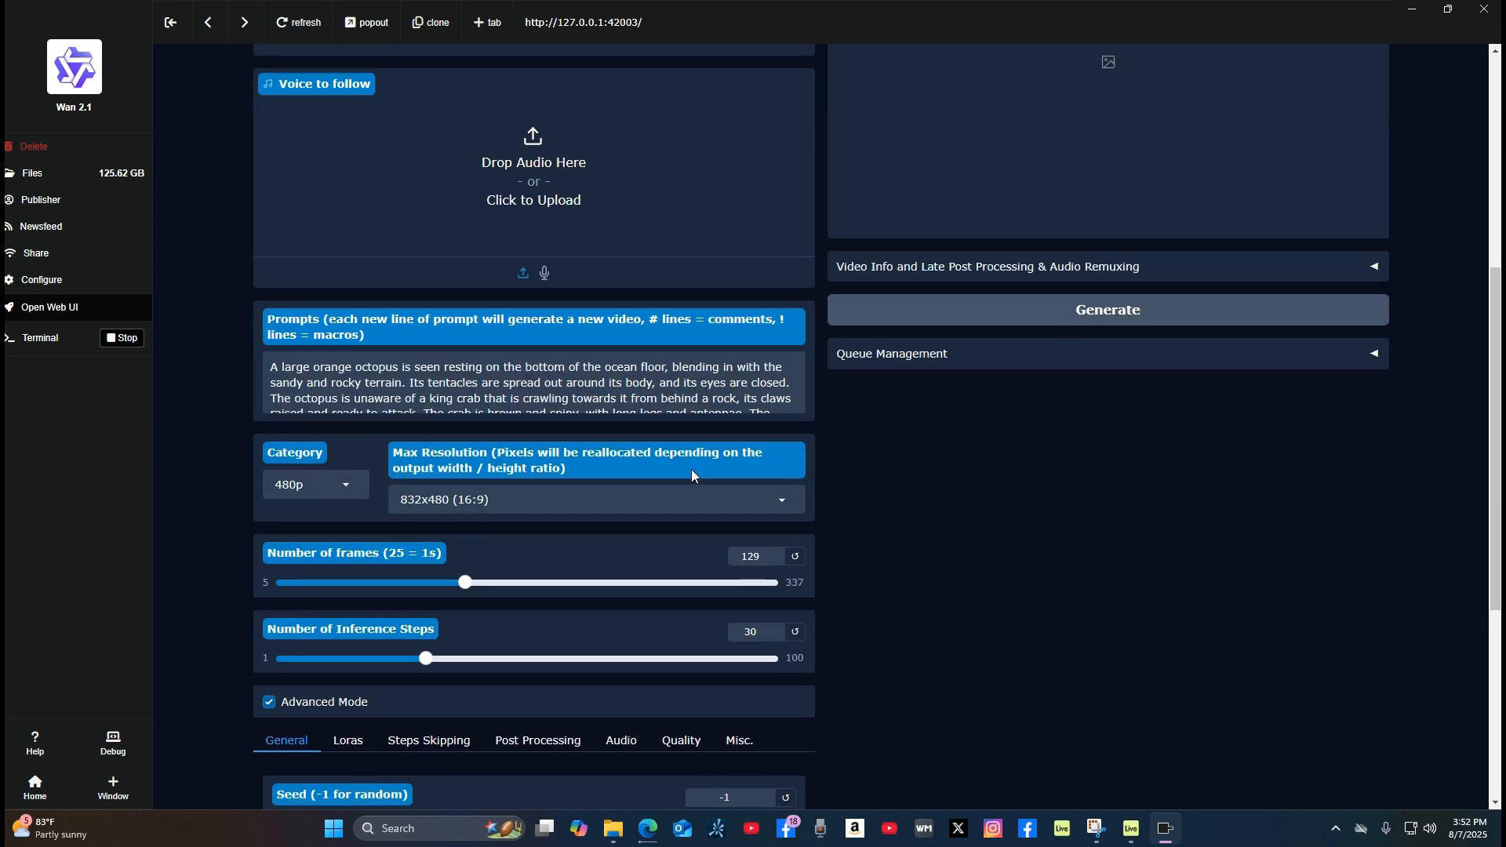
scroll(691, 469, "up", 2)
scroll(563, 626, "down", 1)
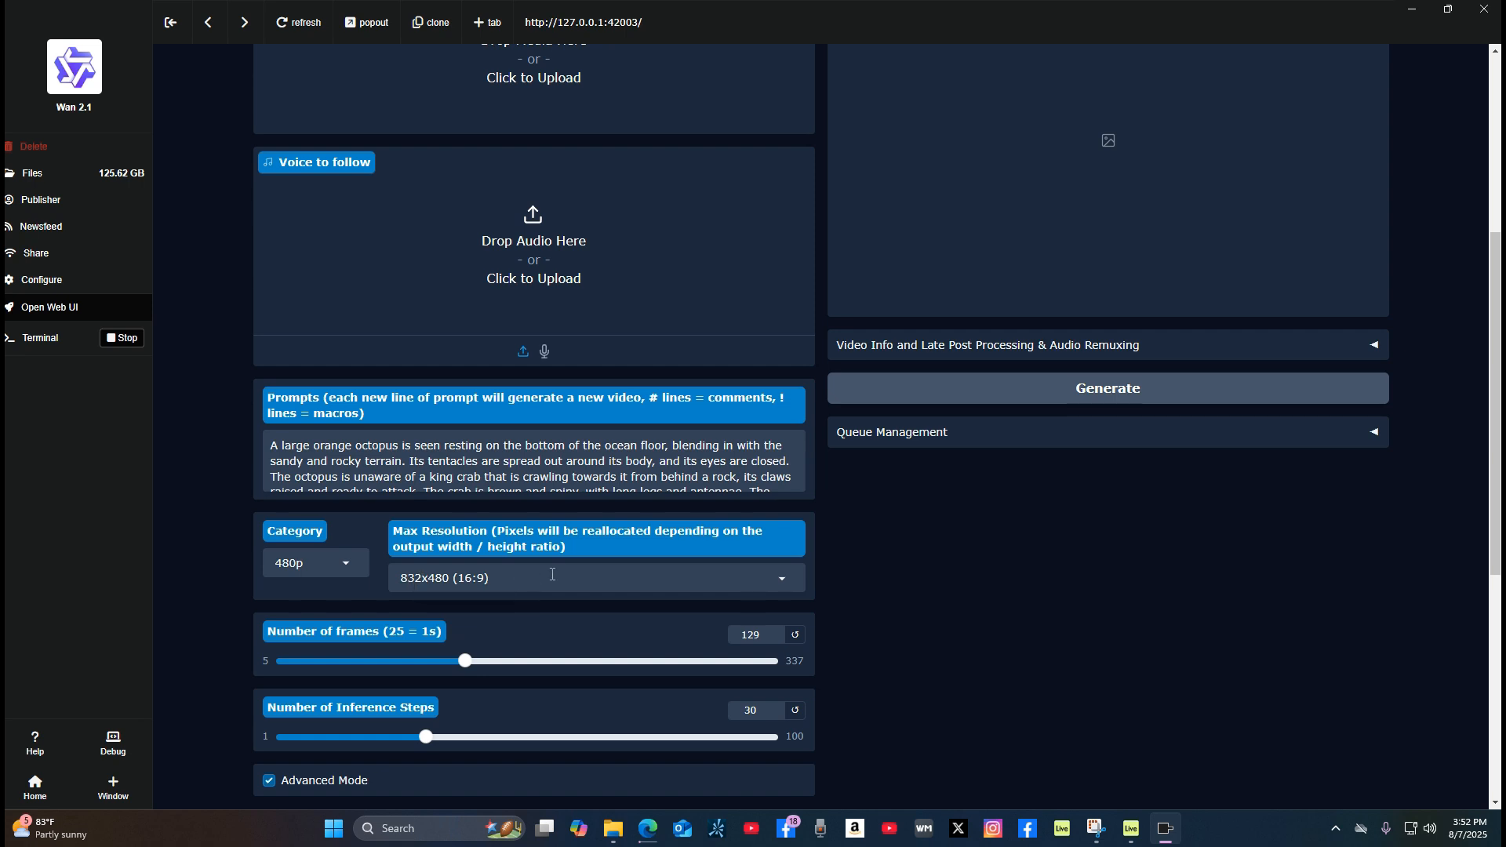
scroll(595, 587, "down", 1)
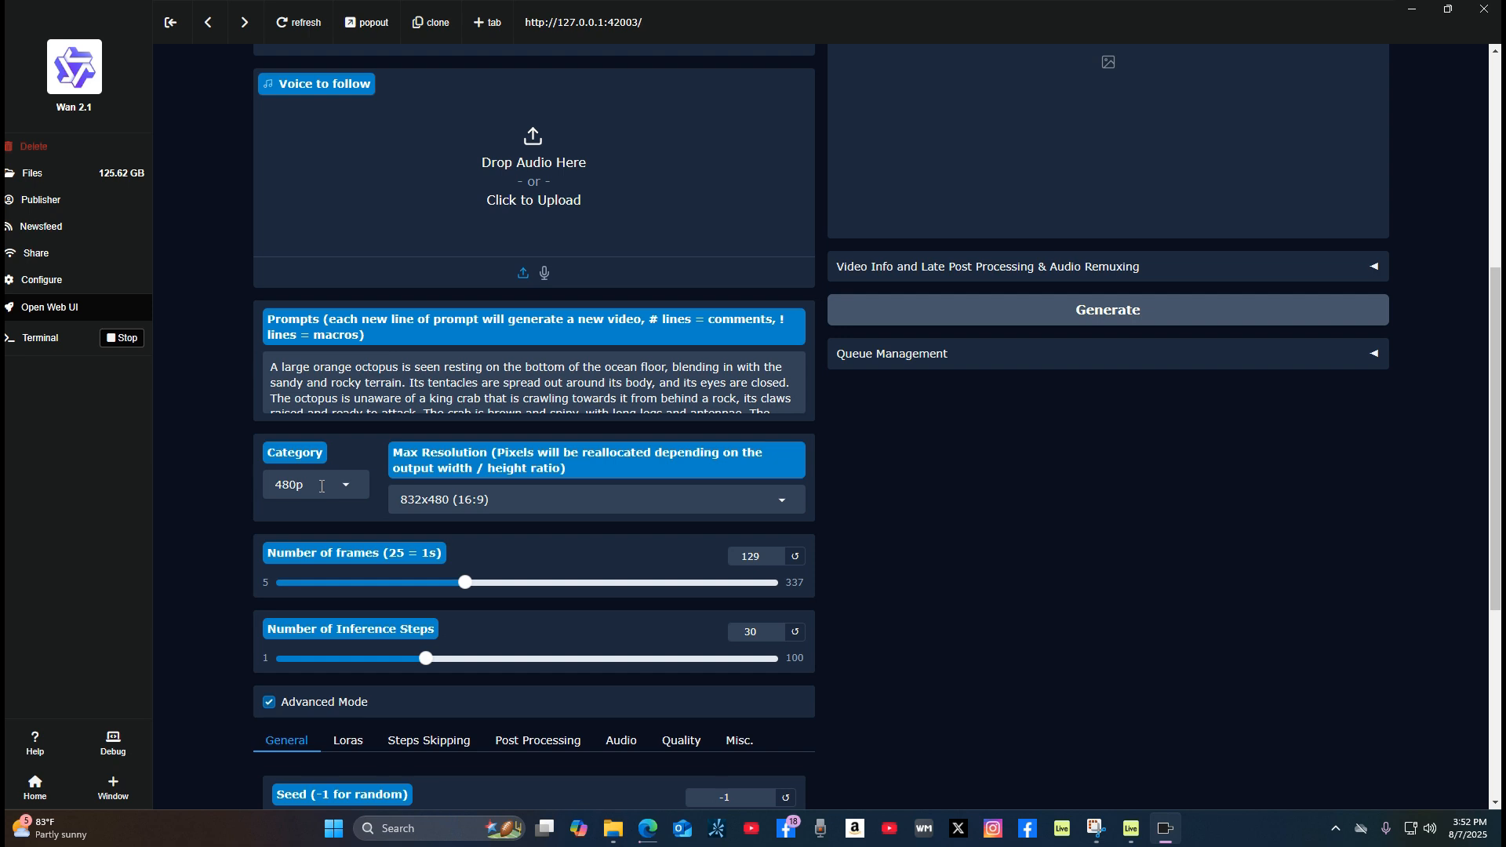
scroll(629, 525, "down", 4)
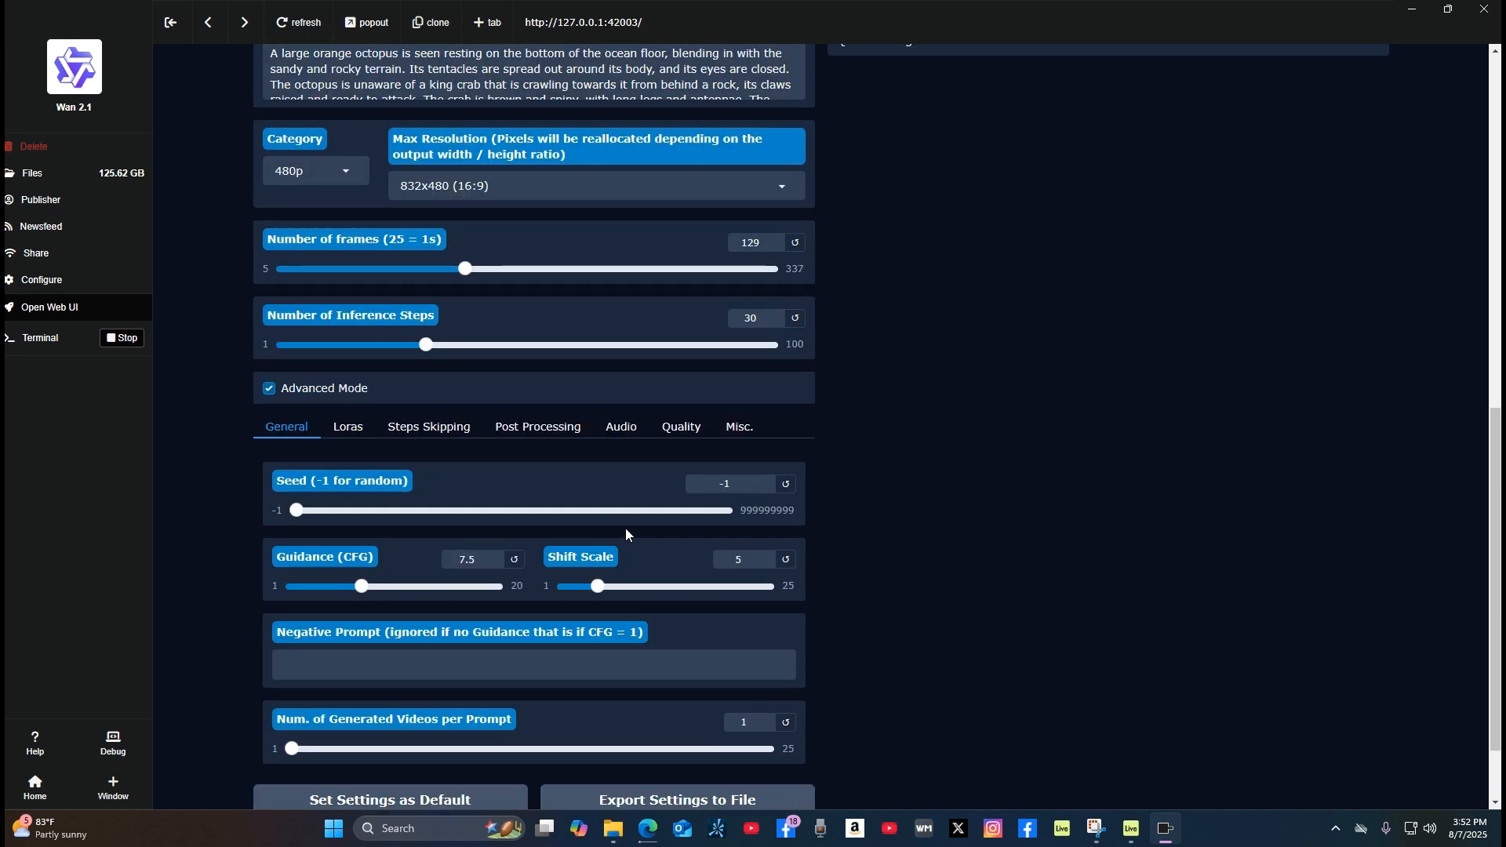
scroll(623, 529, "up", 6)
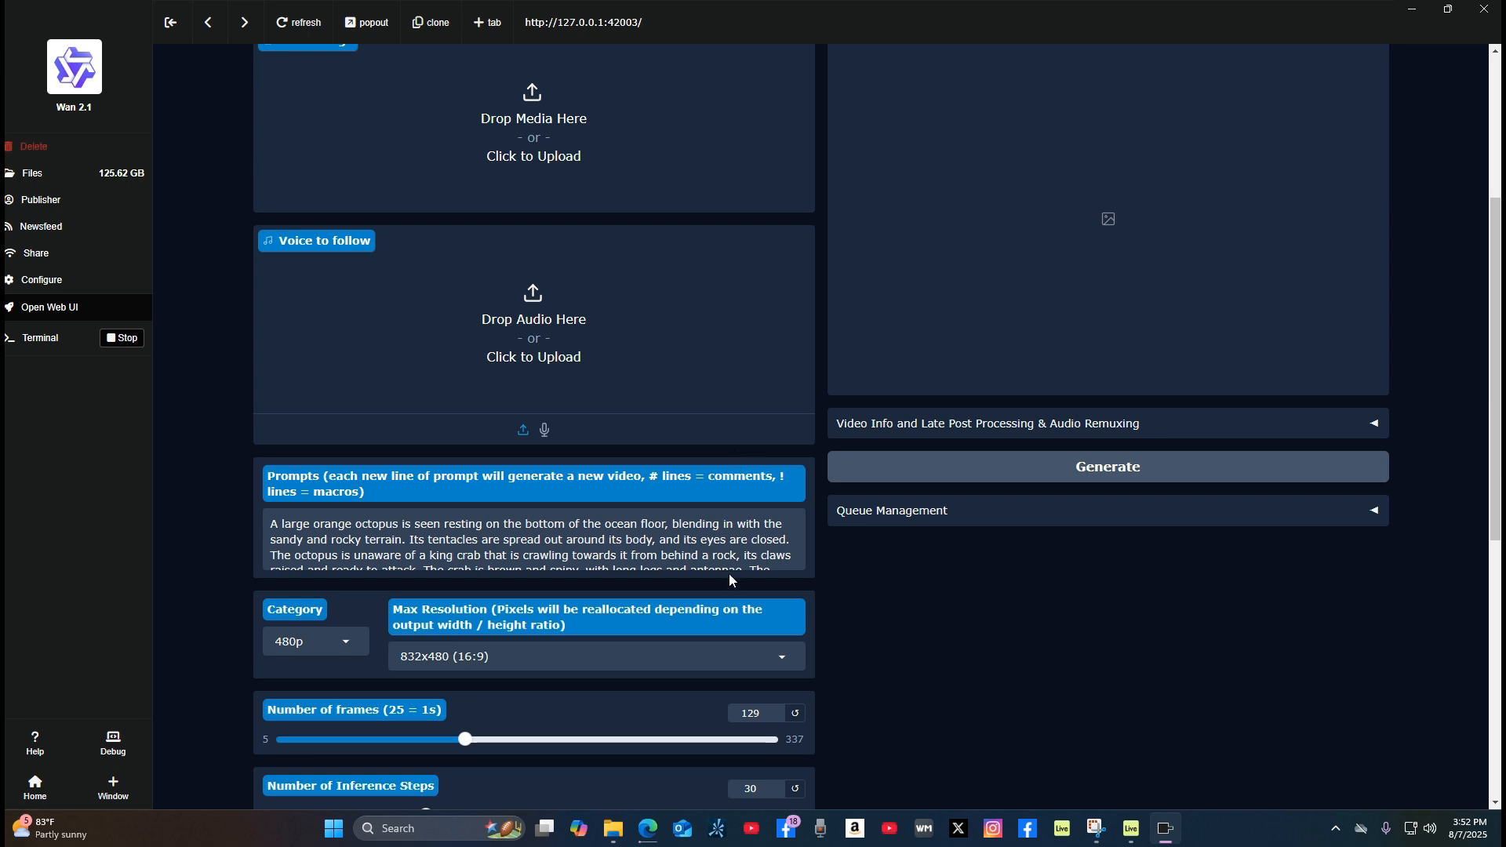
left_click_drag(780, 565, 486, 541)
scroll(510, 544, "up", 5)
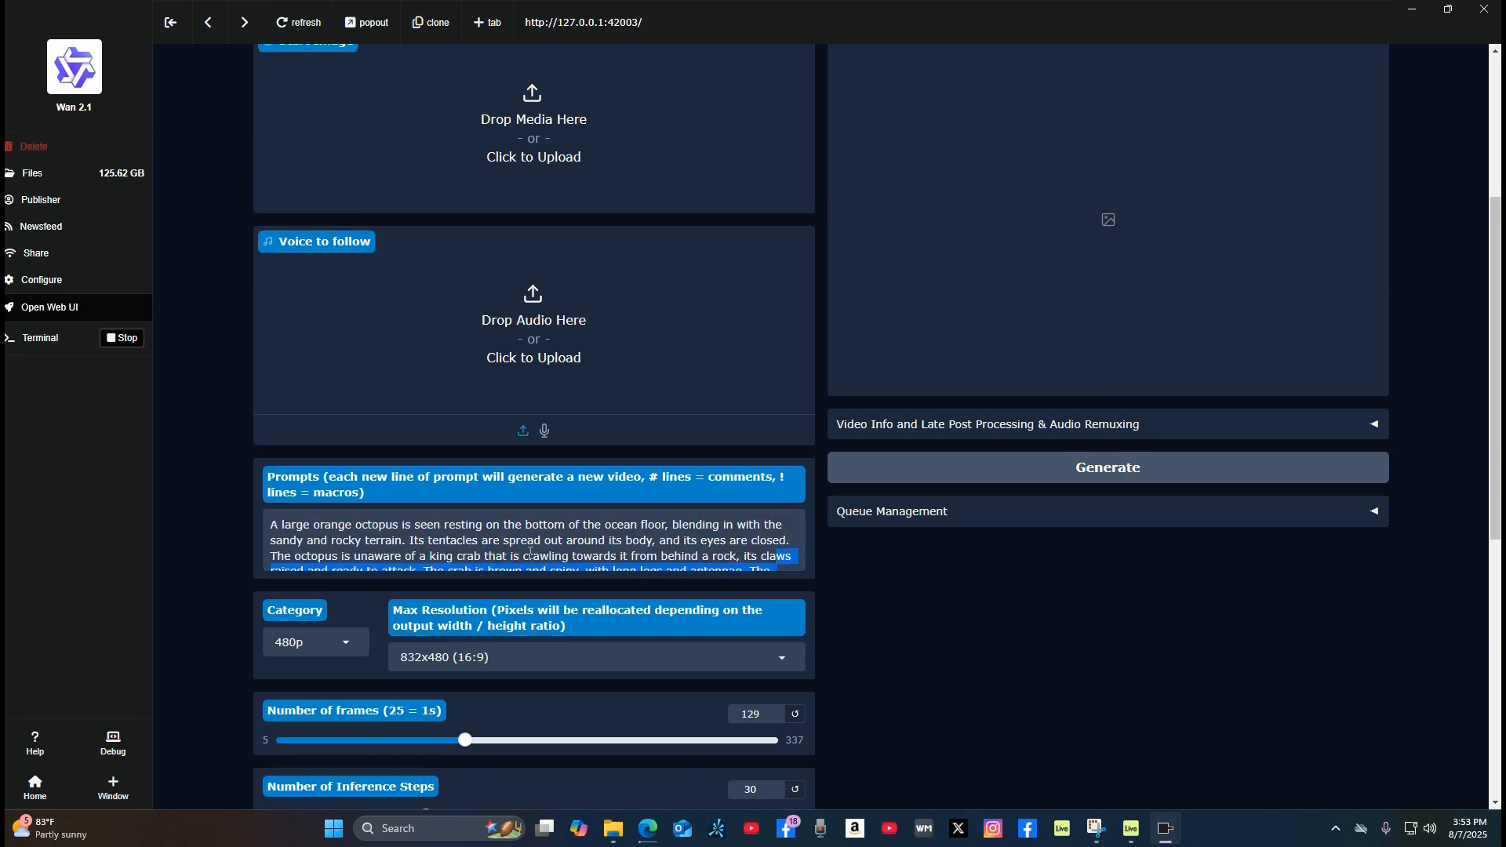
scroll(659, 608, "down", 4)
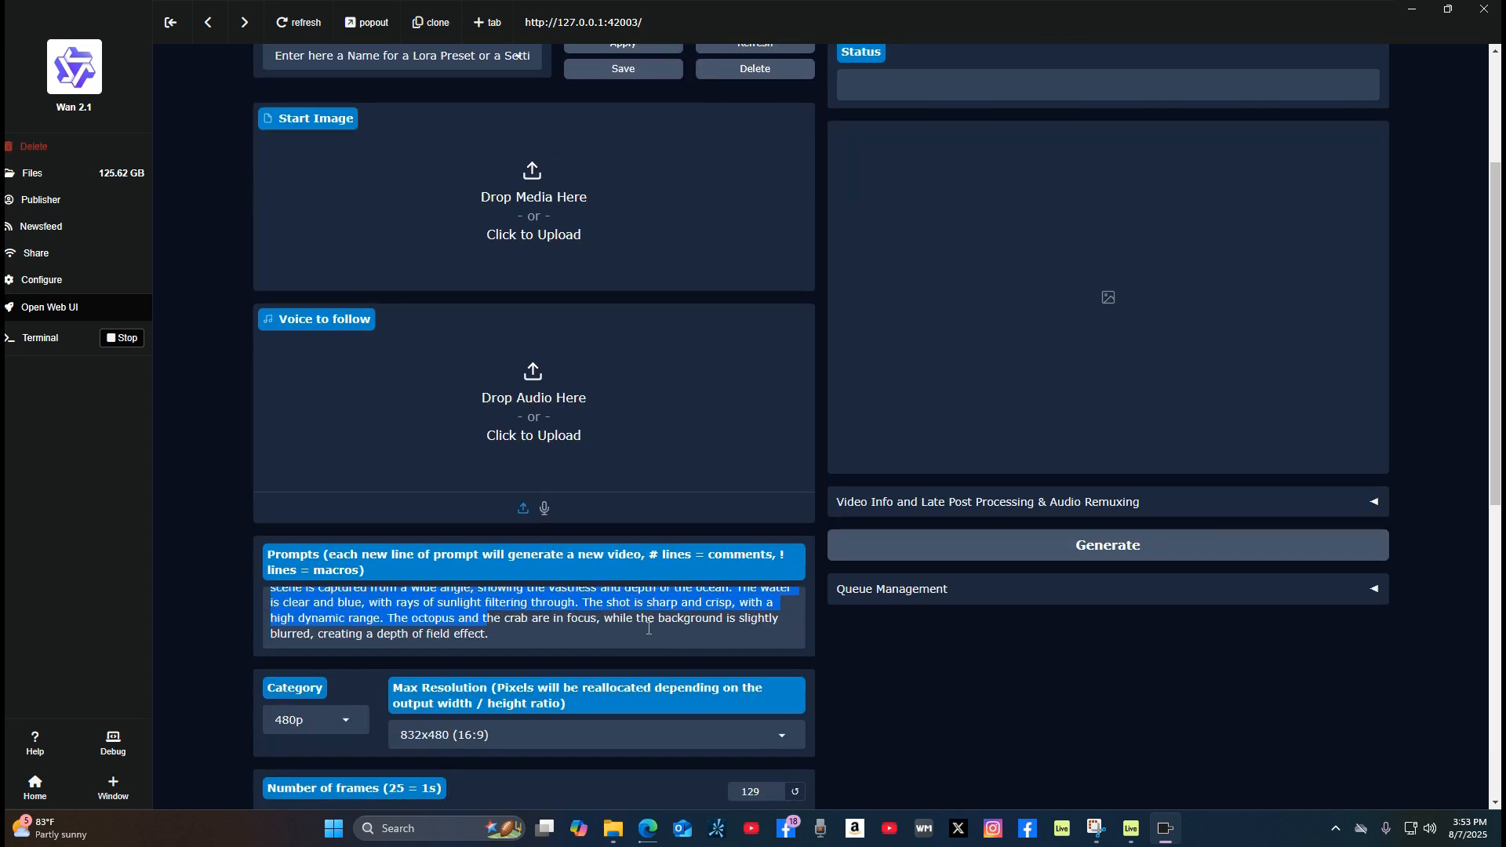
scroll(649, 628, "down", 2)
scroll(629, 478, "up", 3)
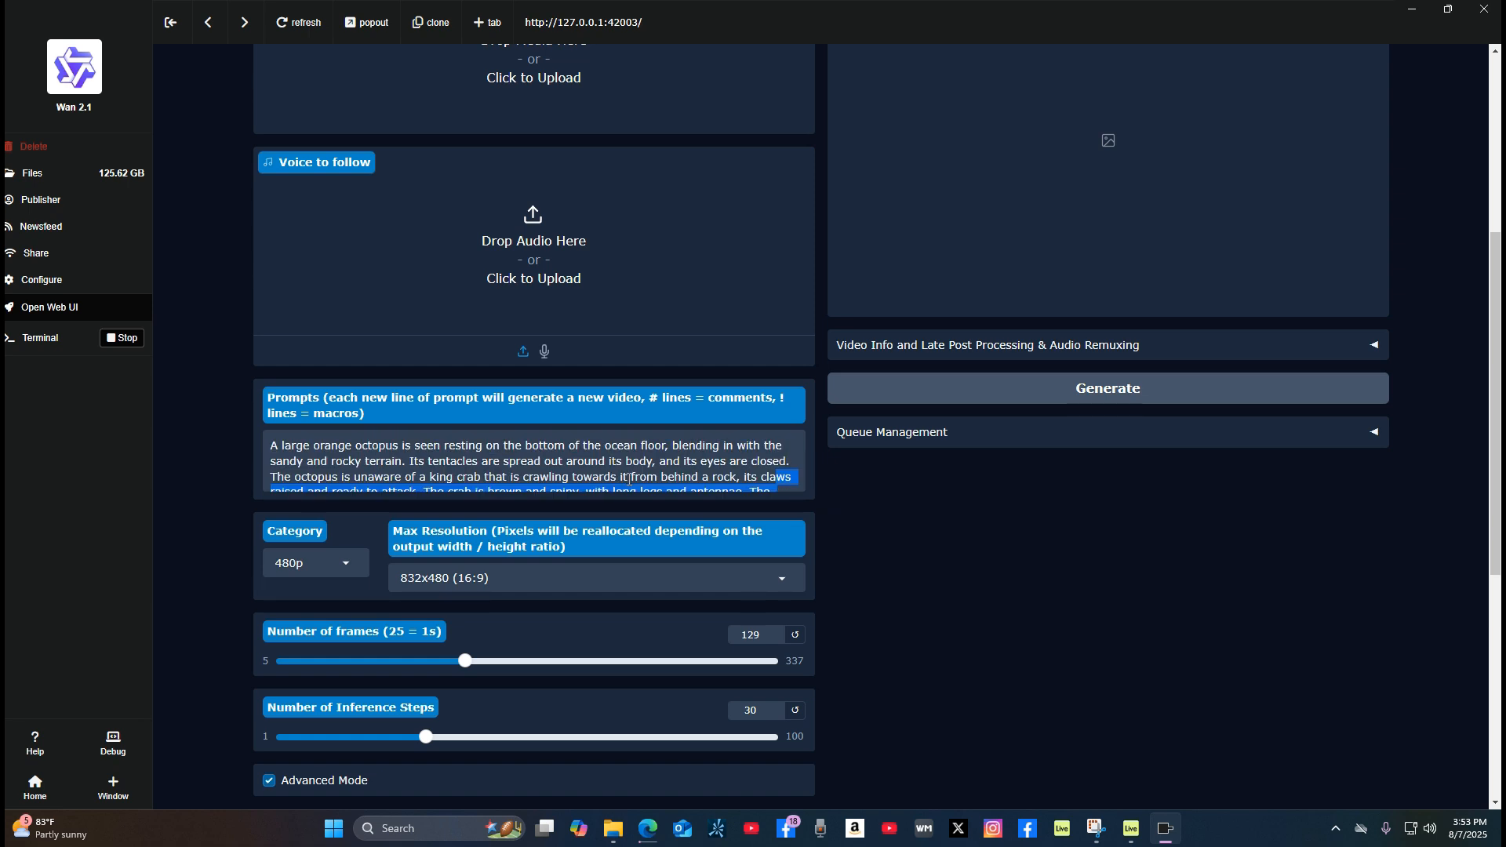
scroll(628, 480, "up", 5)
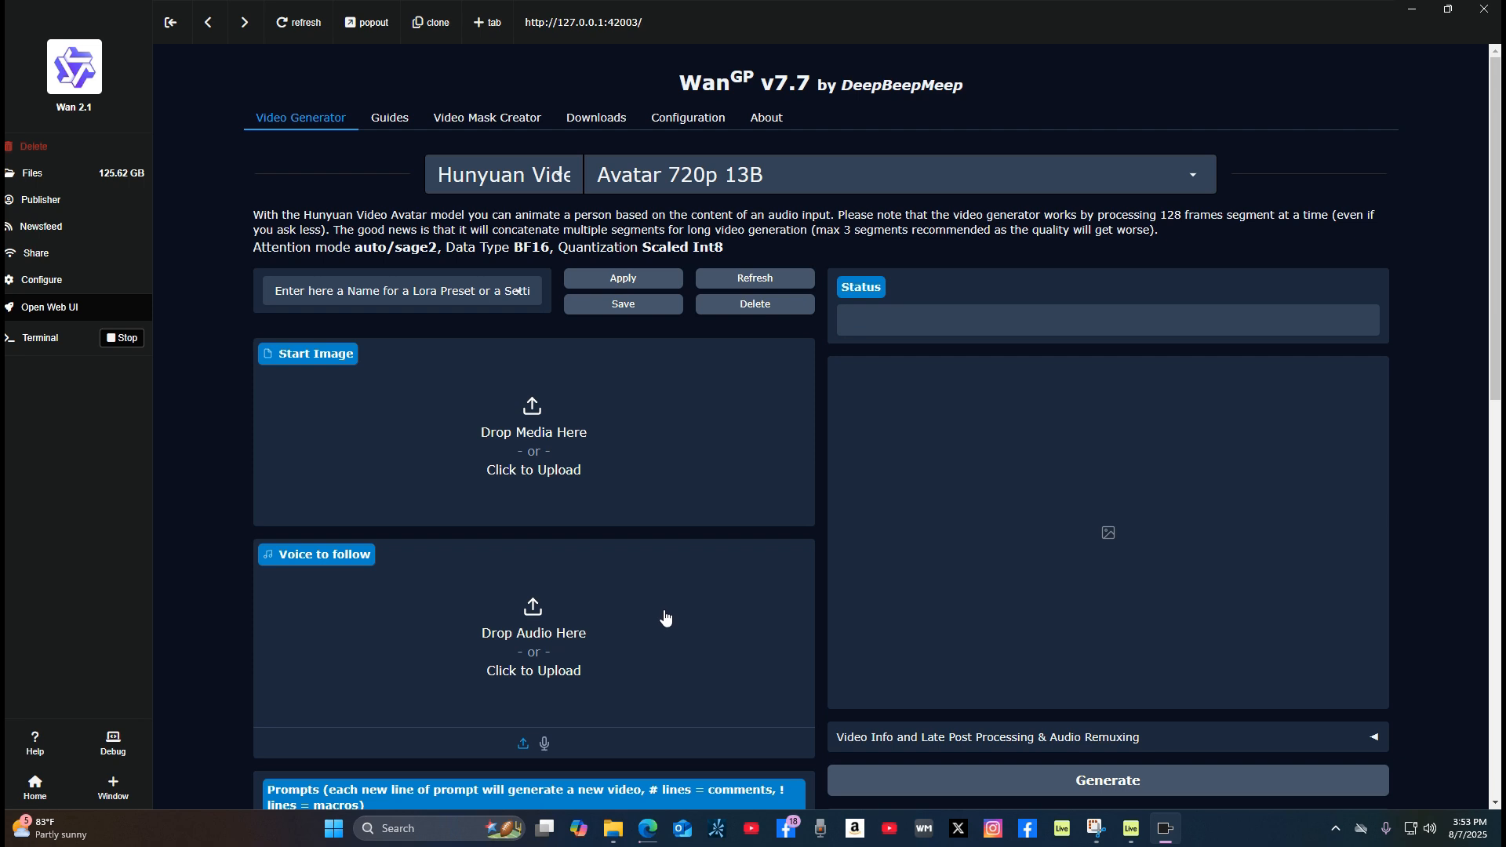
Step: Load modernMyBitsOffice2 from the Backgrounds folder on the Shared (Y:) drive as the start image
left_click(548, 440)
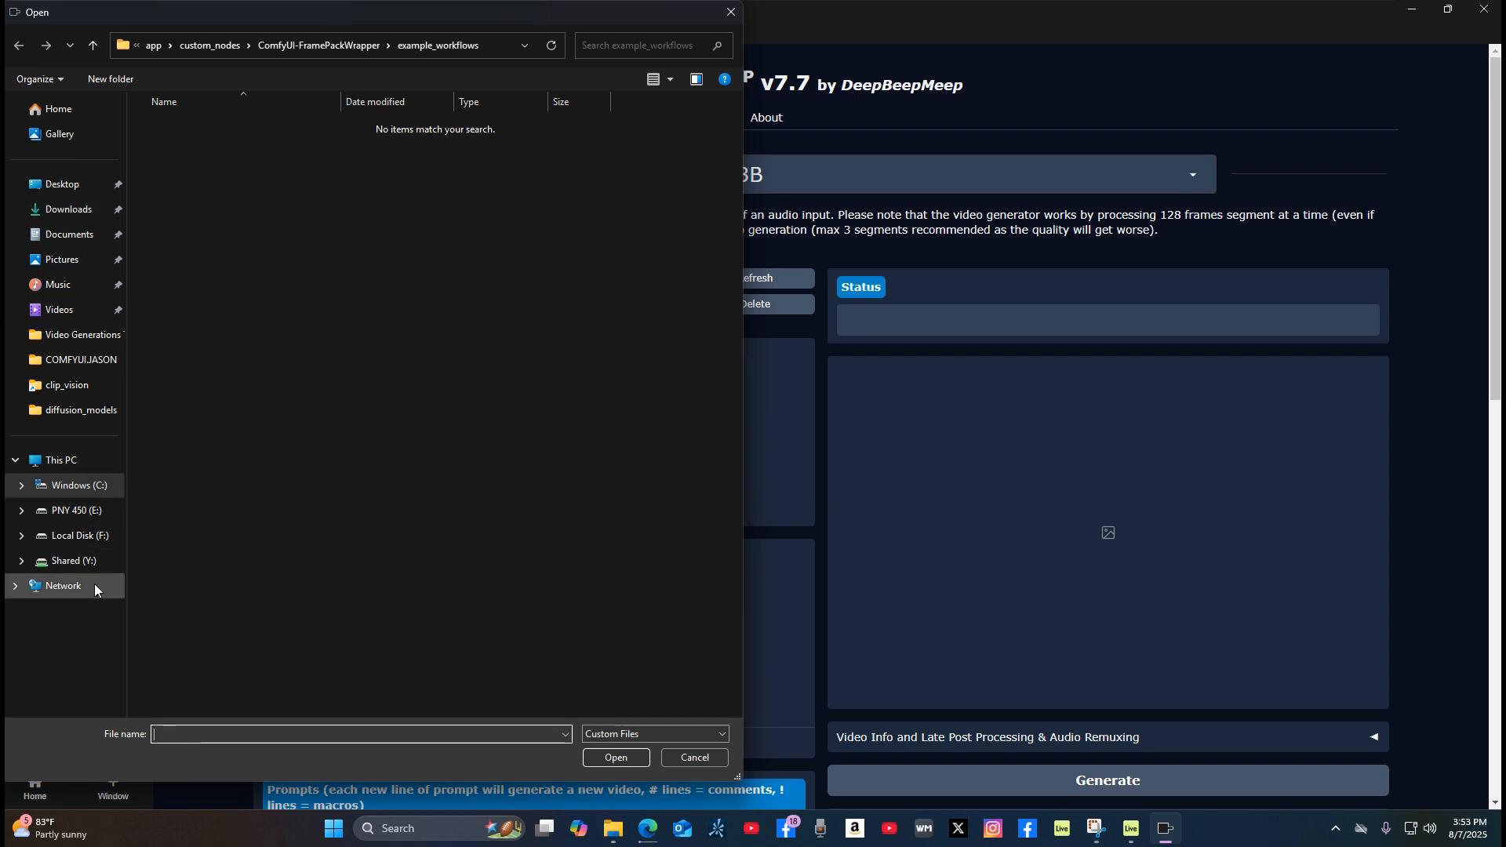
left_click(92, 562)
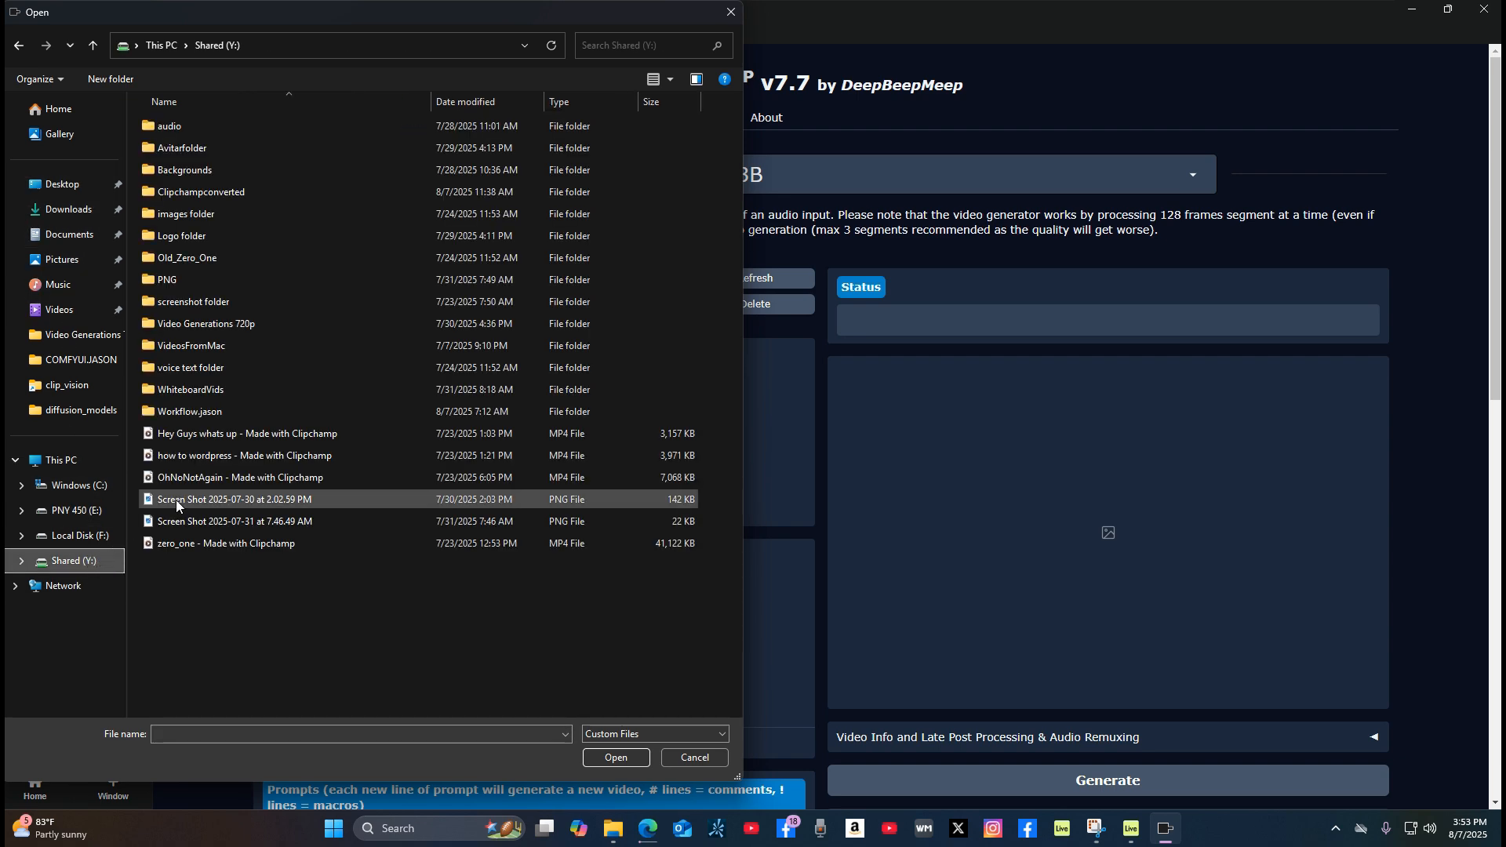
double_click(265, 172)
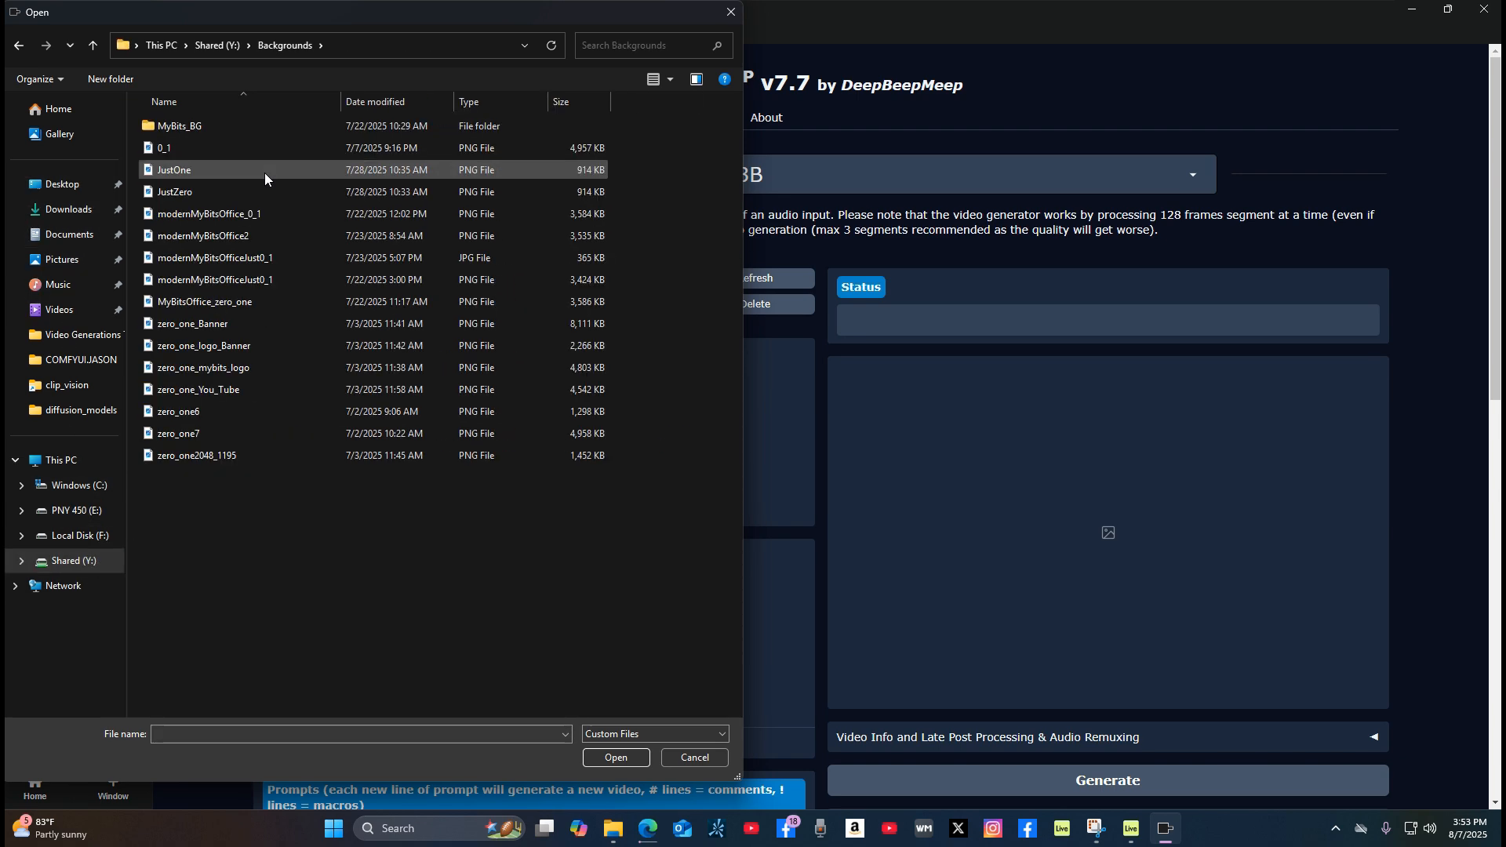
left_click(278, 230)
double_click(280, 232)
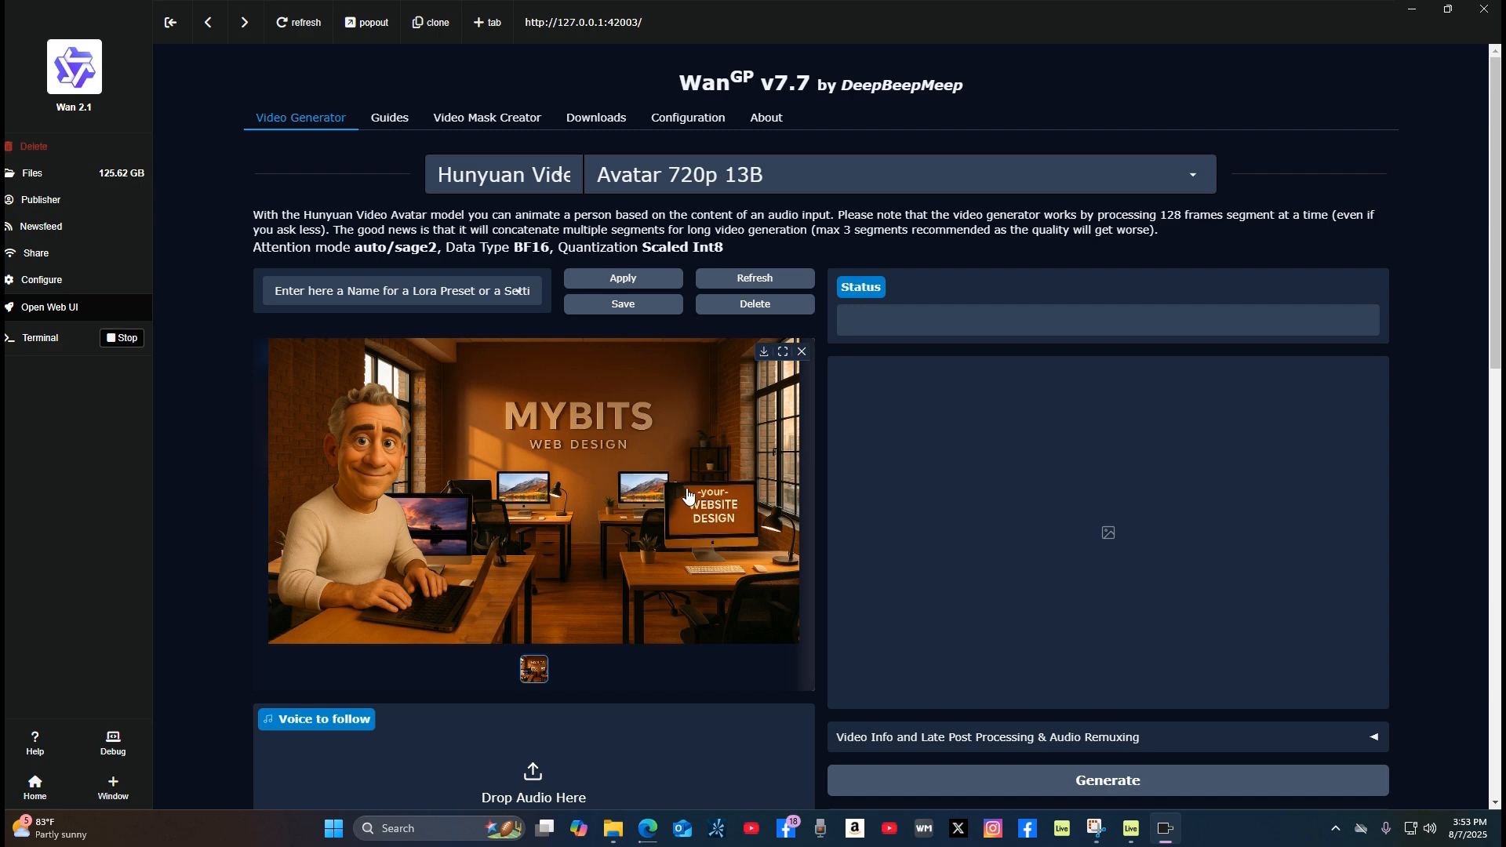
Step: Load the Ai Locally audio file from the ABLToutputs folder on the PNY 450 (E:) drive as the voice to follow
scroll(688, 495, "down", 3)
scroll(728, 358, "up", 1)
scroll(728, 358, "down", 1)
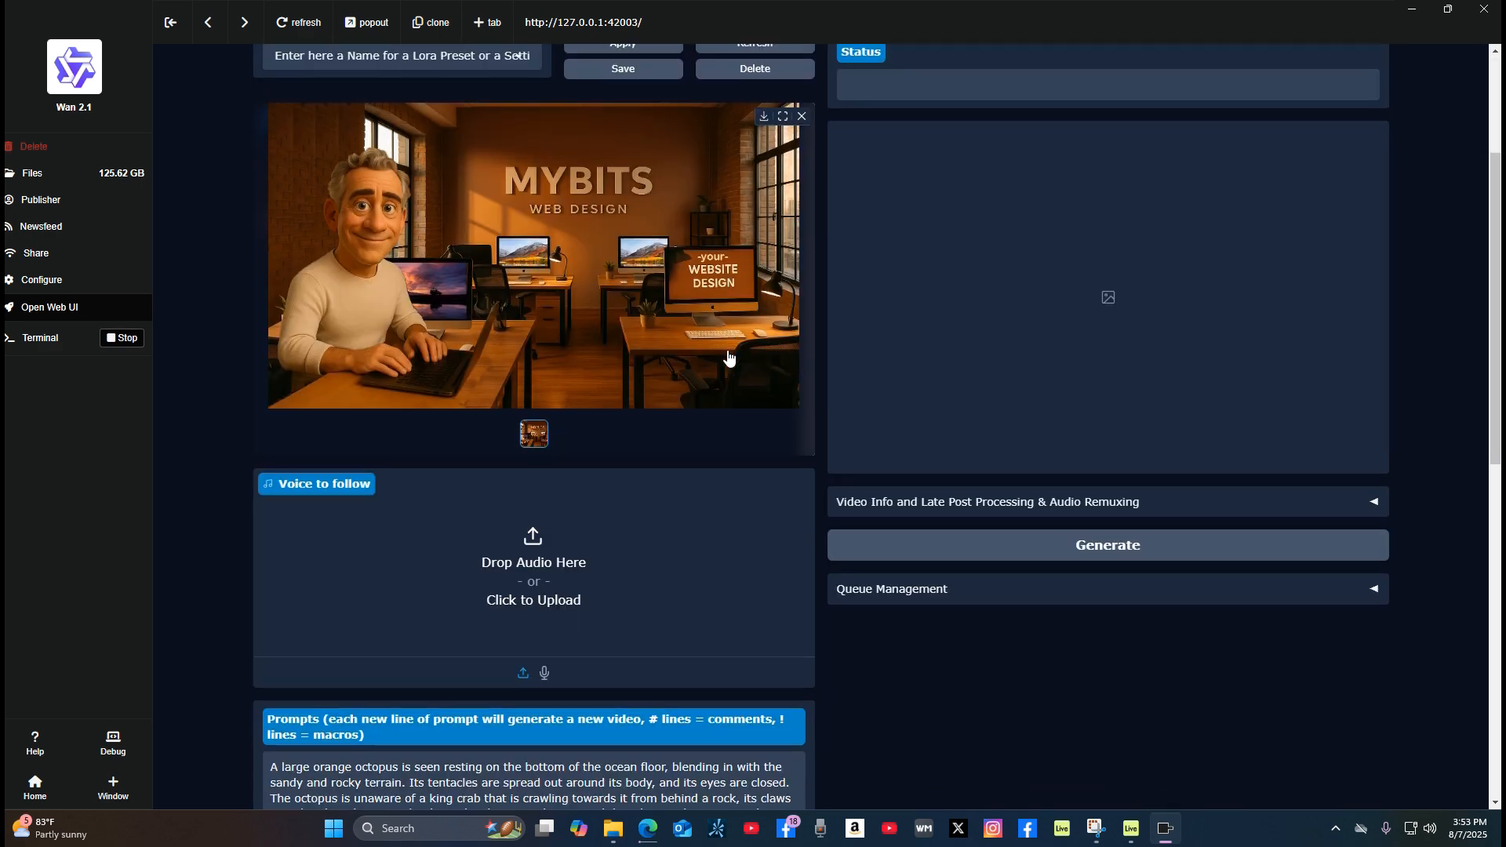
scroll(722, 346, "up", 1)
scroll(720, 341, "down", 1)
left_click(597, 567)
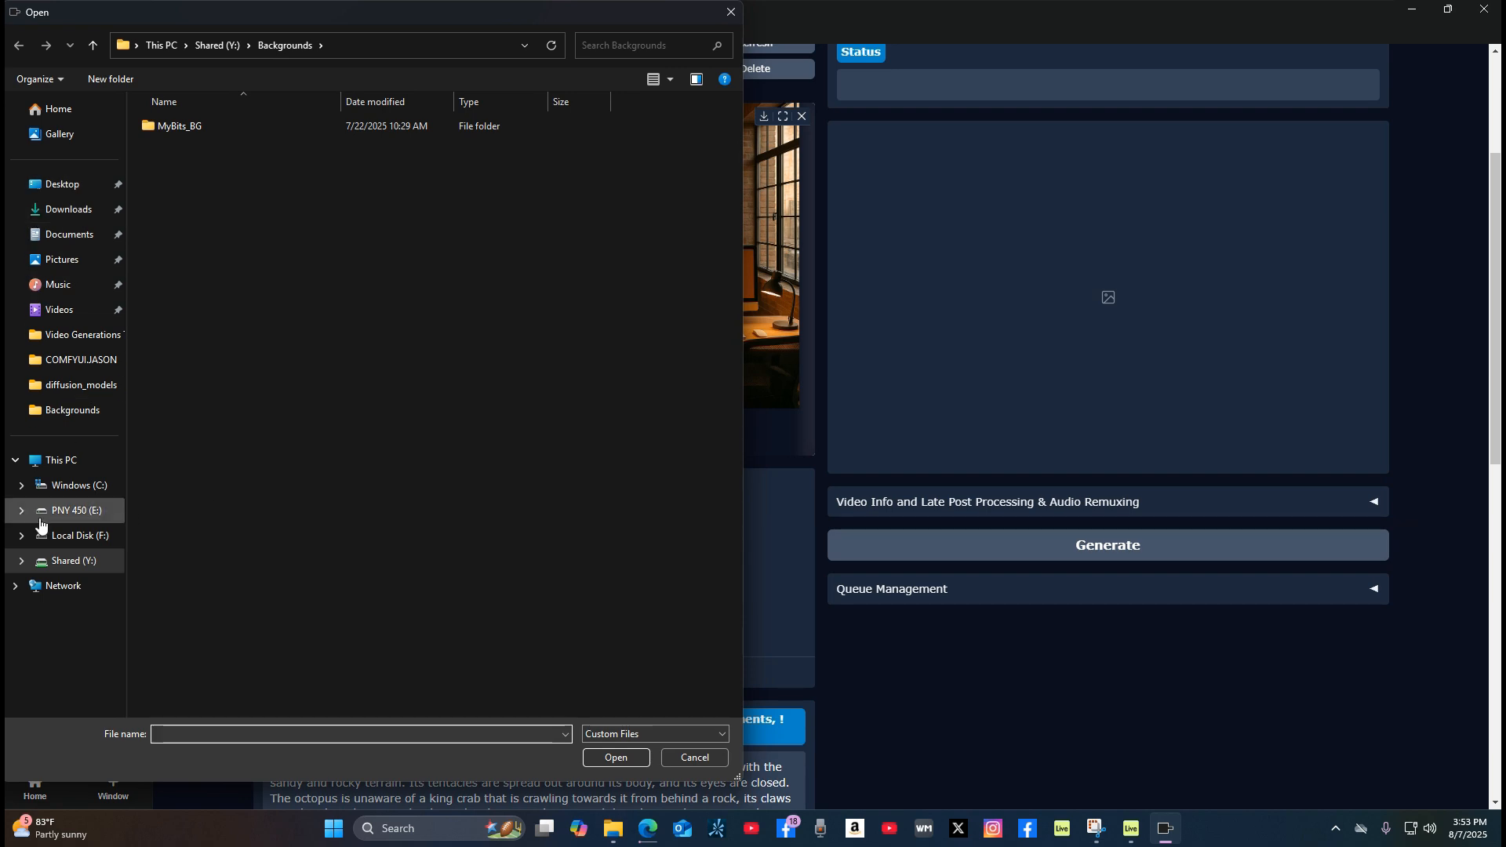
left_click(91, 562)
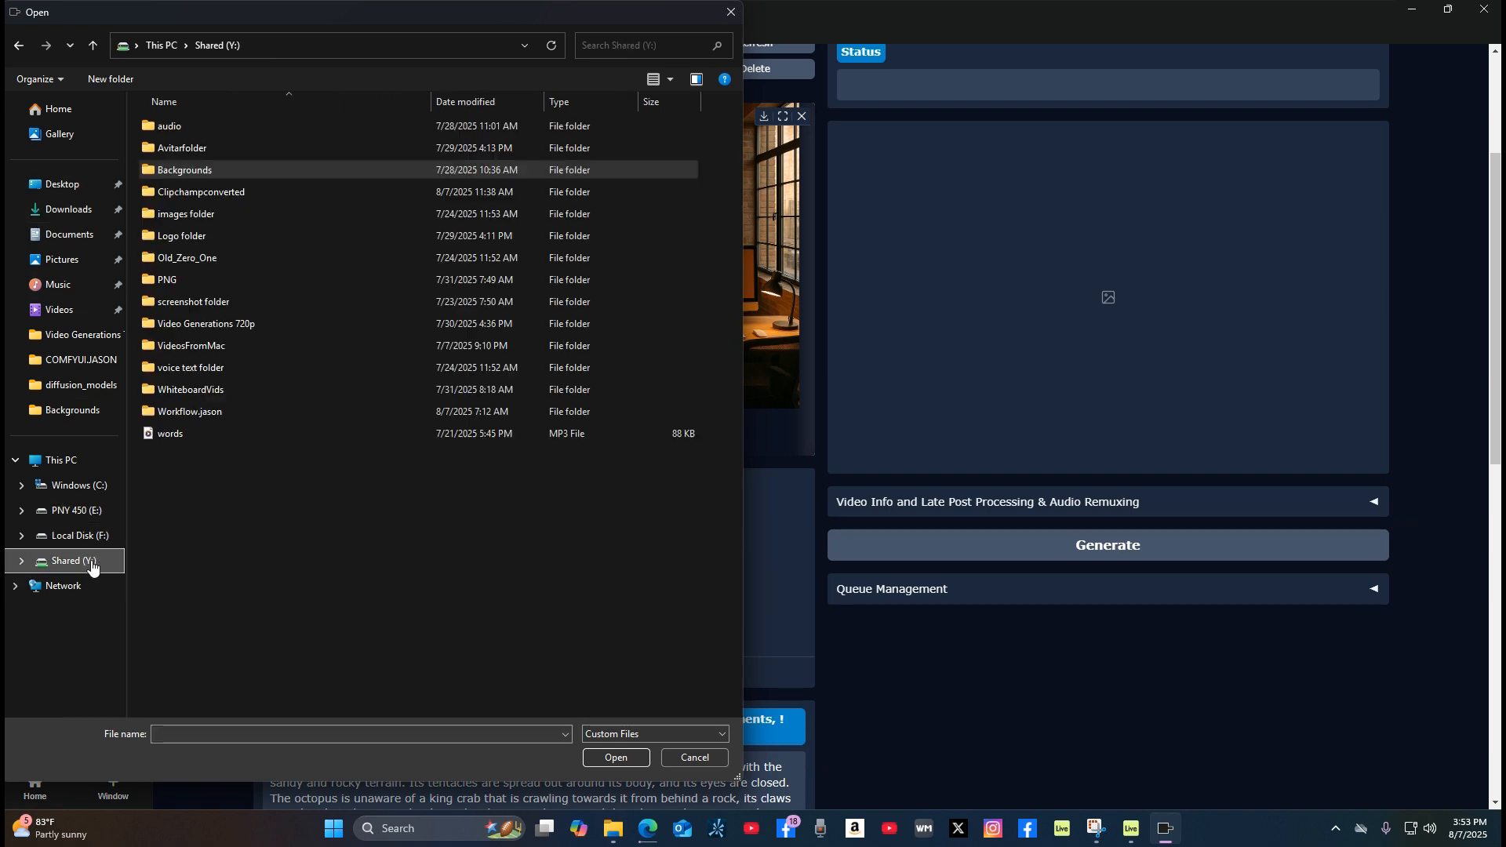
double_click(215, 126)
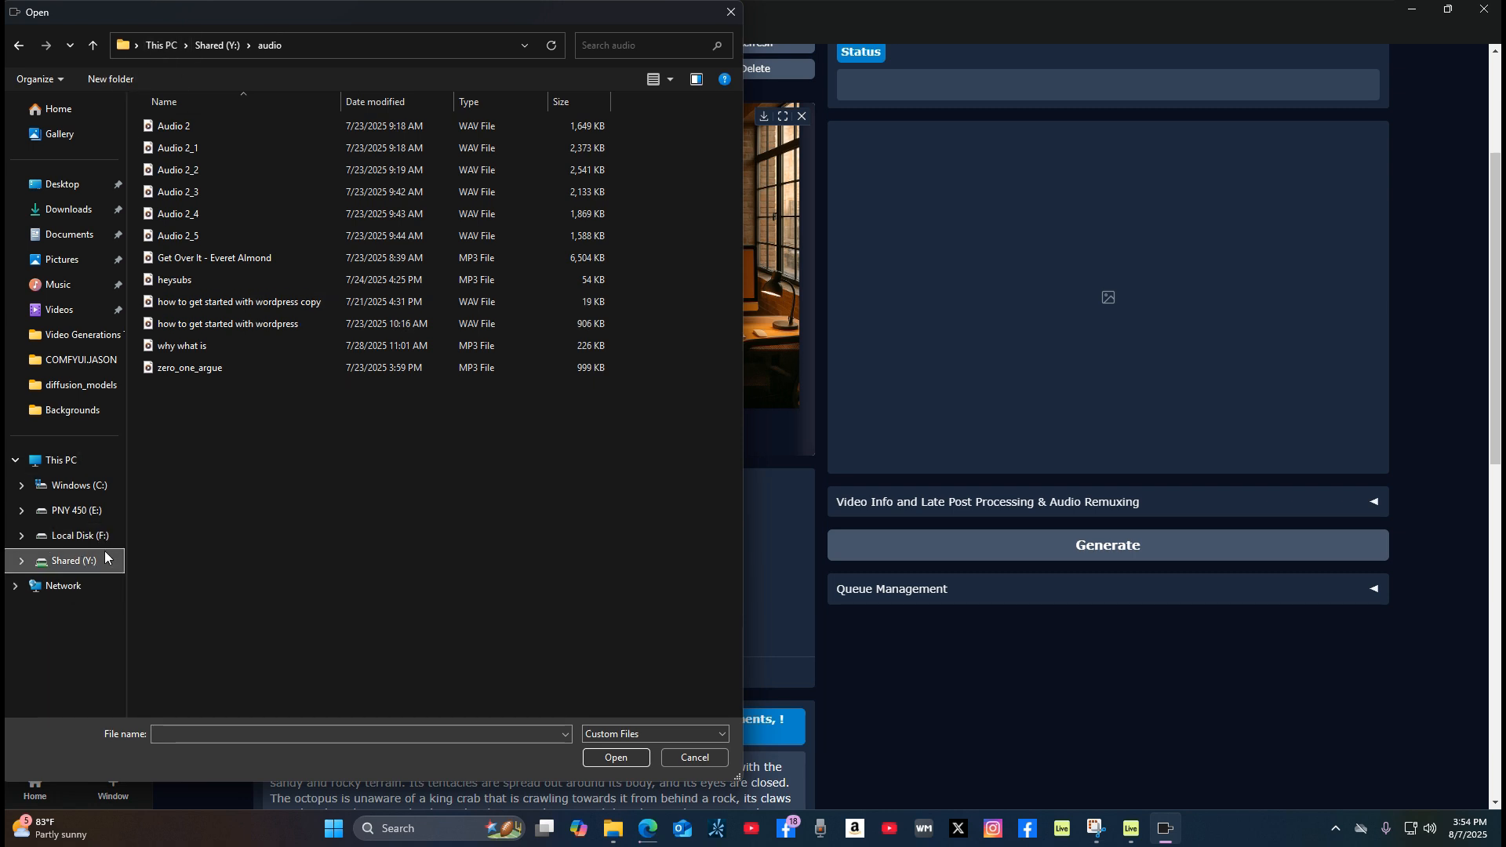
left_click(67, 515)
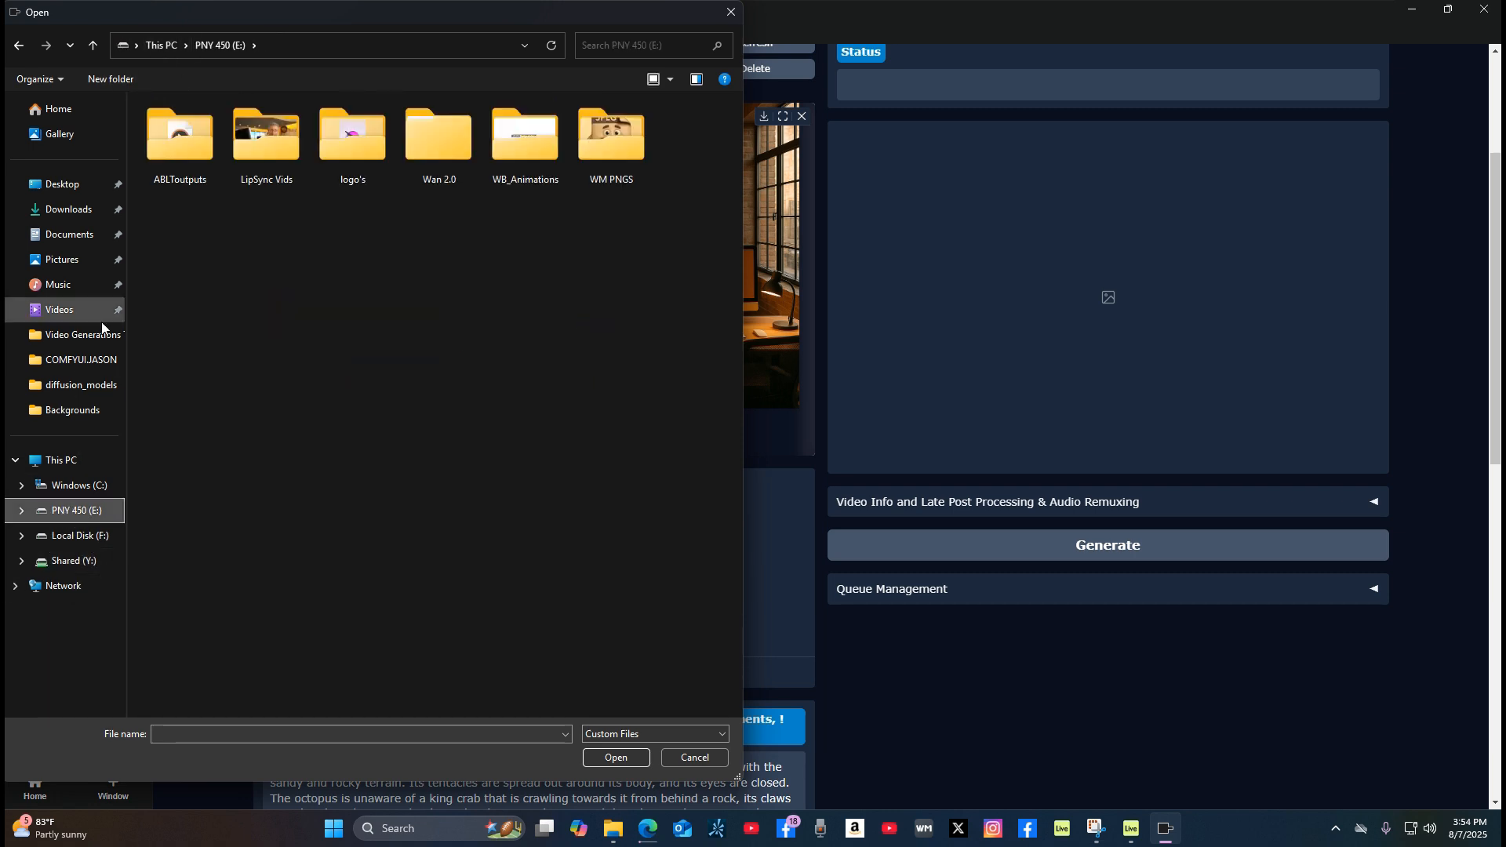
double_click(187, 148)
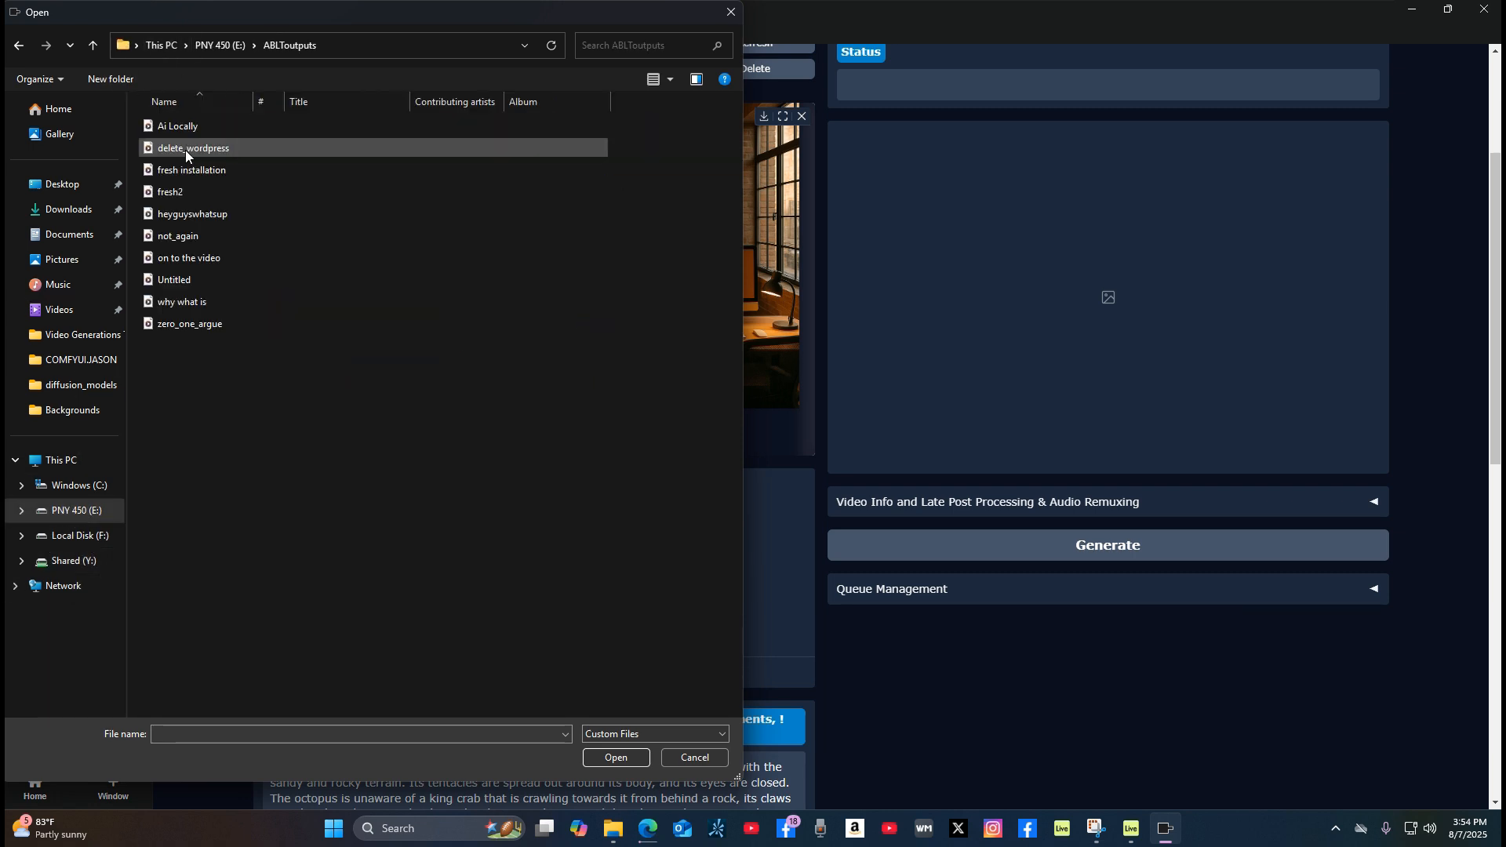
left_click(218, 125)
double_click(219, 124)
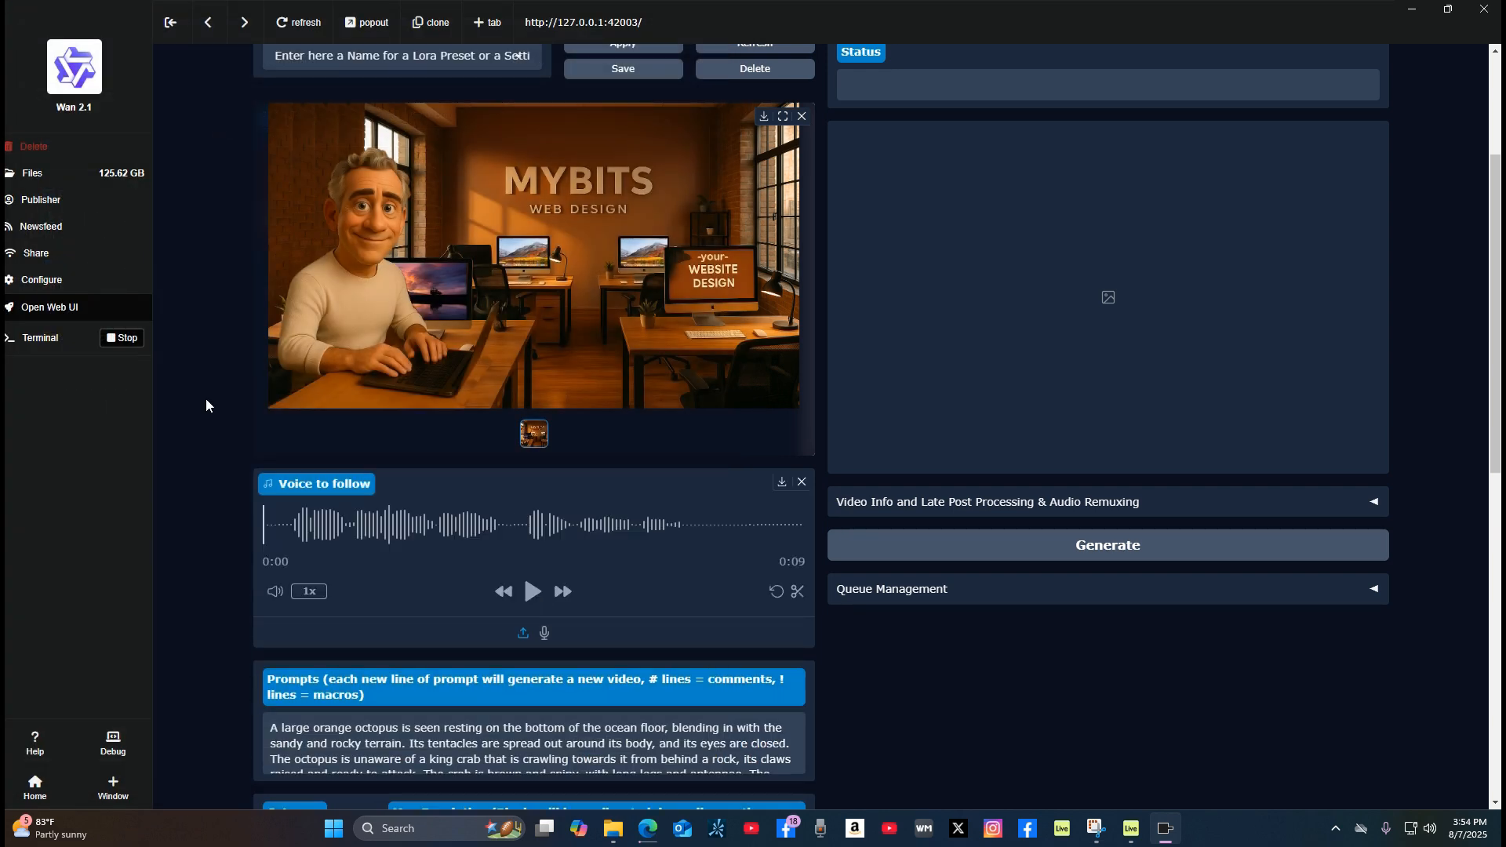
Step: Trim the silence from both ends of the voice audio, keeping about 7 seconds of speech
left_click(798, 594)
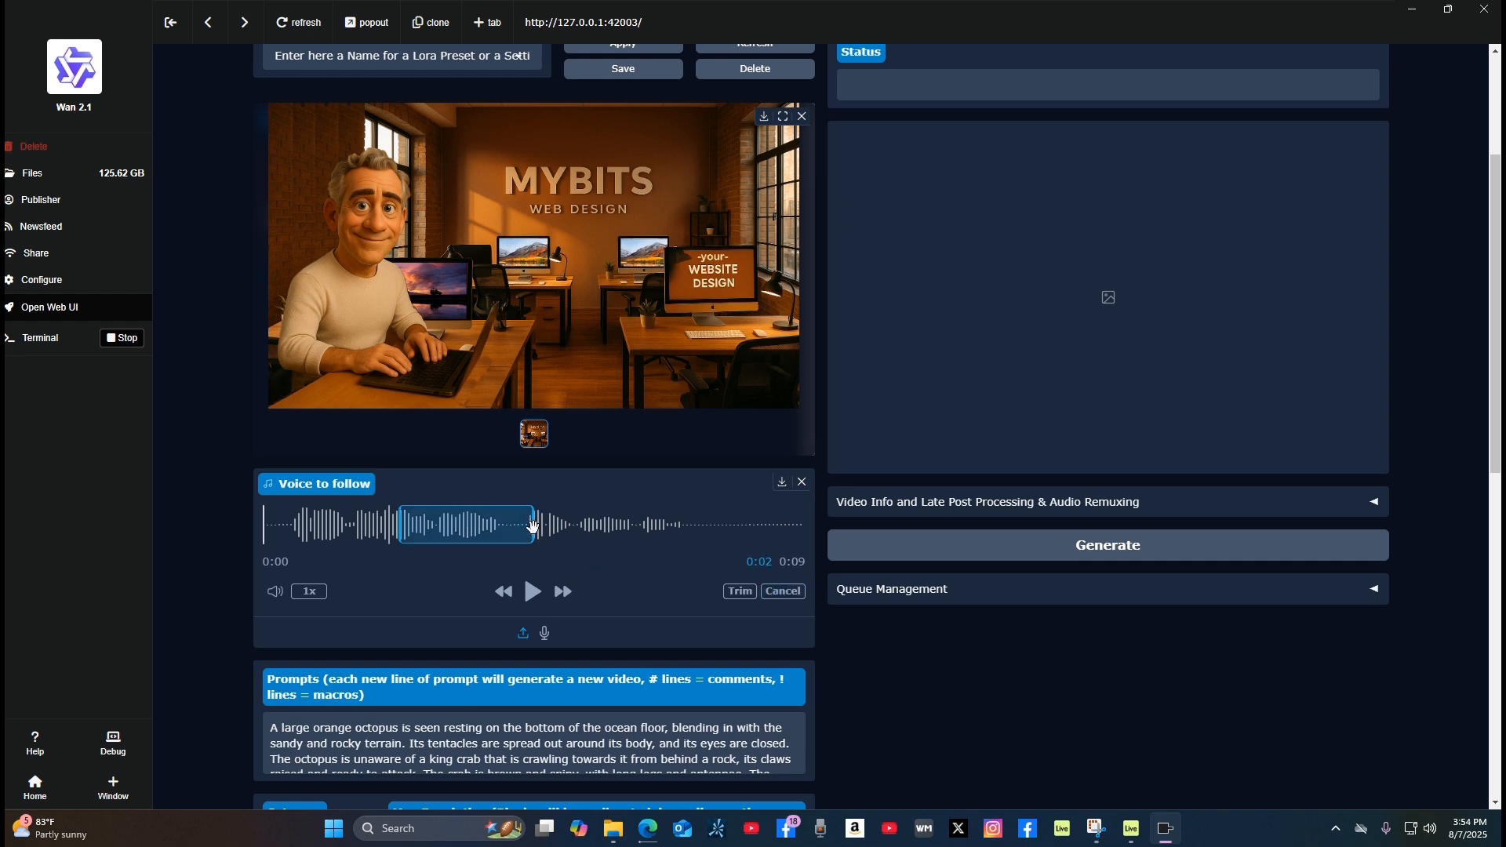
left_click_drag(531, 529, 691, 527)
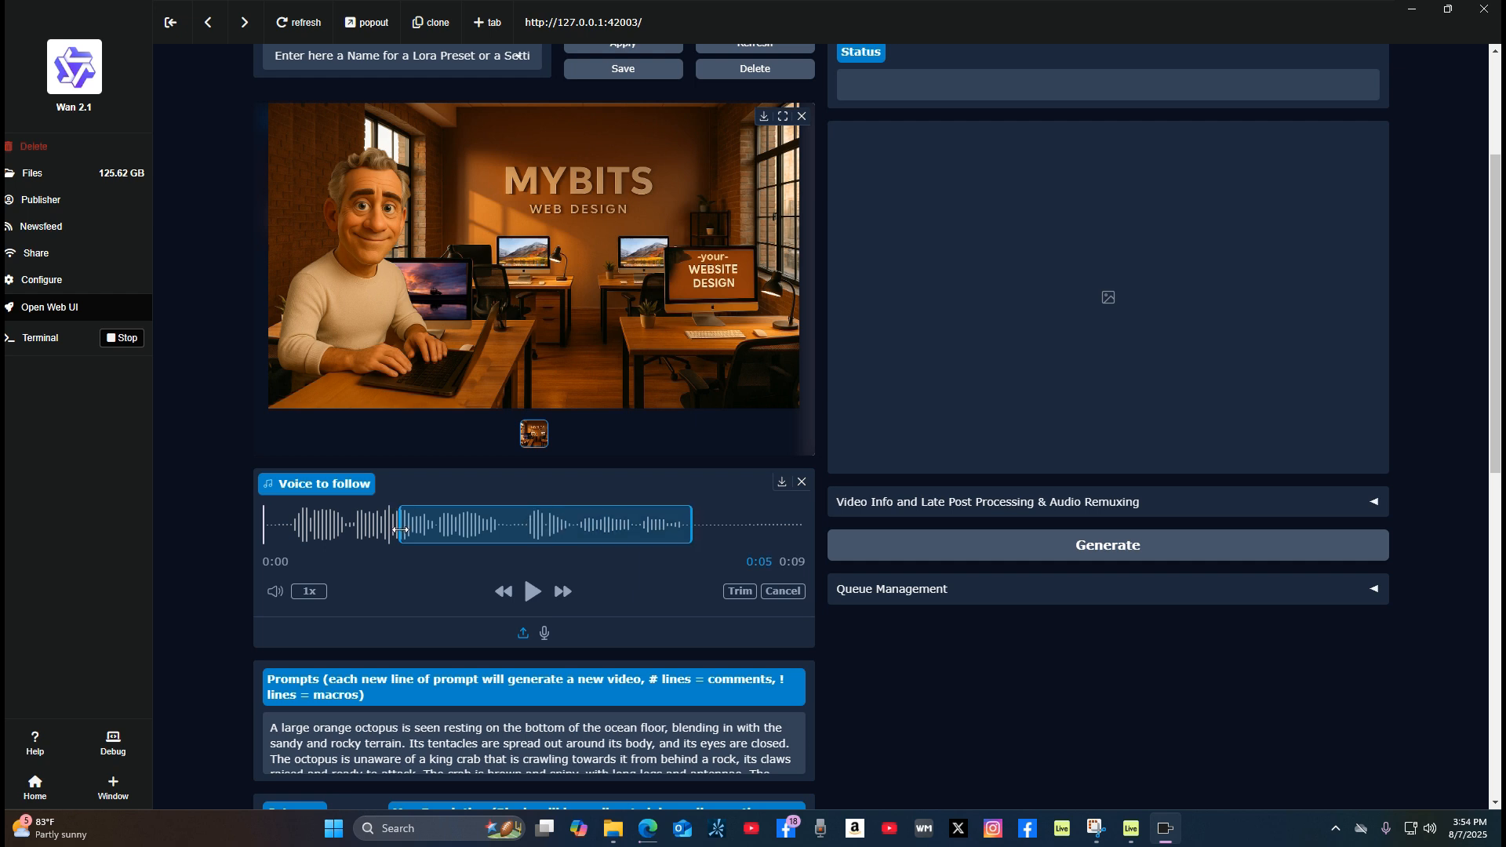
left_click_drag(400, 530, 288, 561)
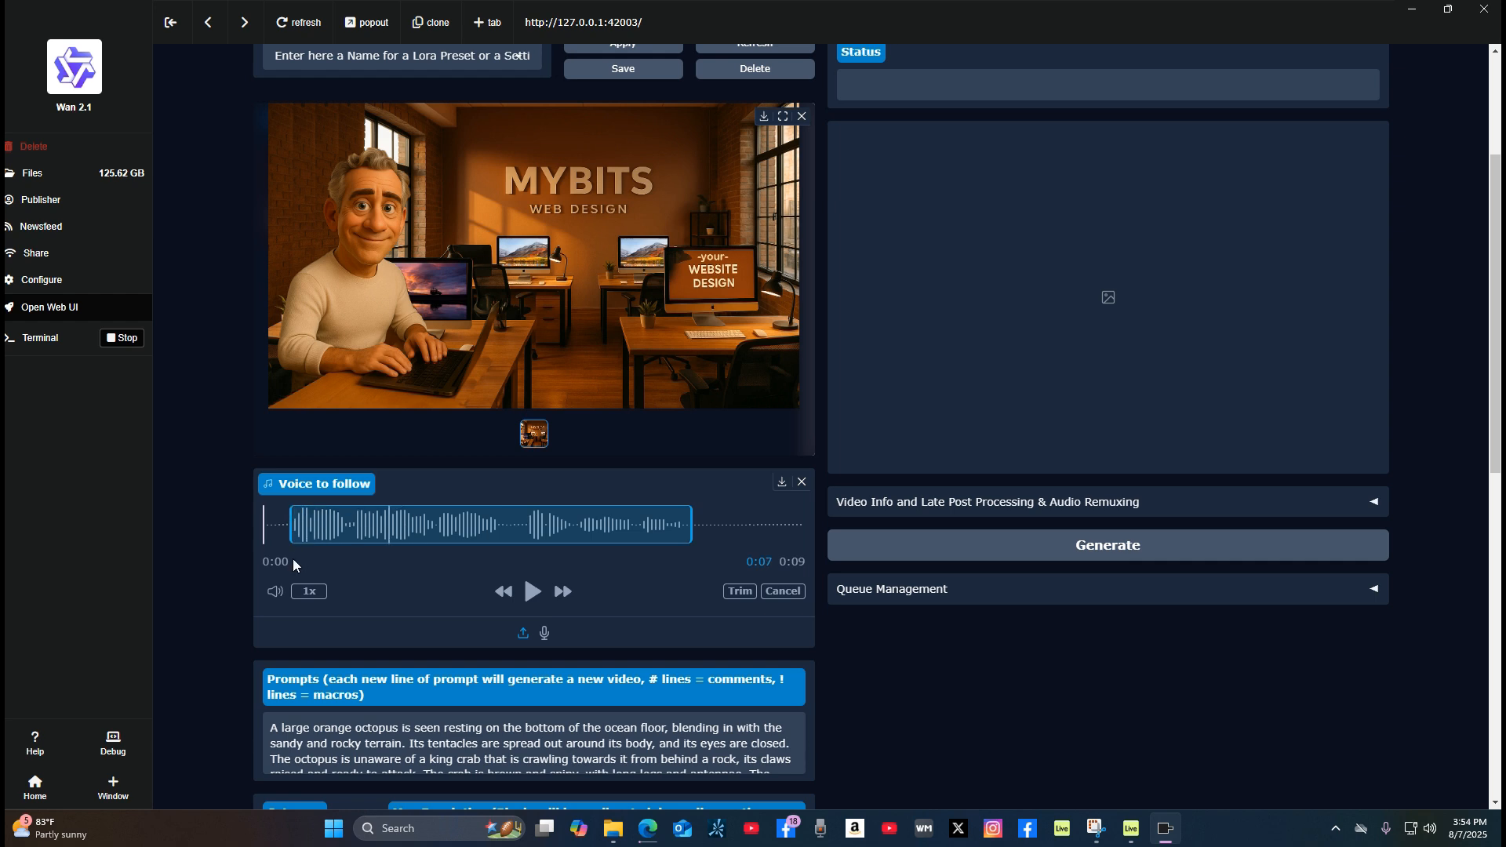
left_click(739, 591)
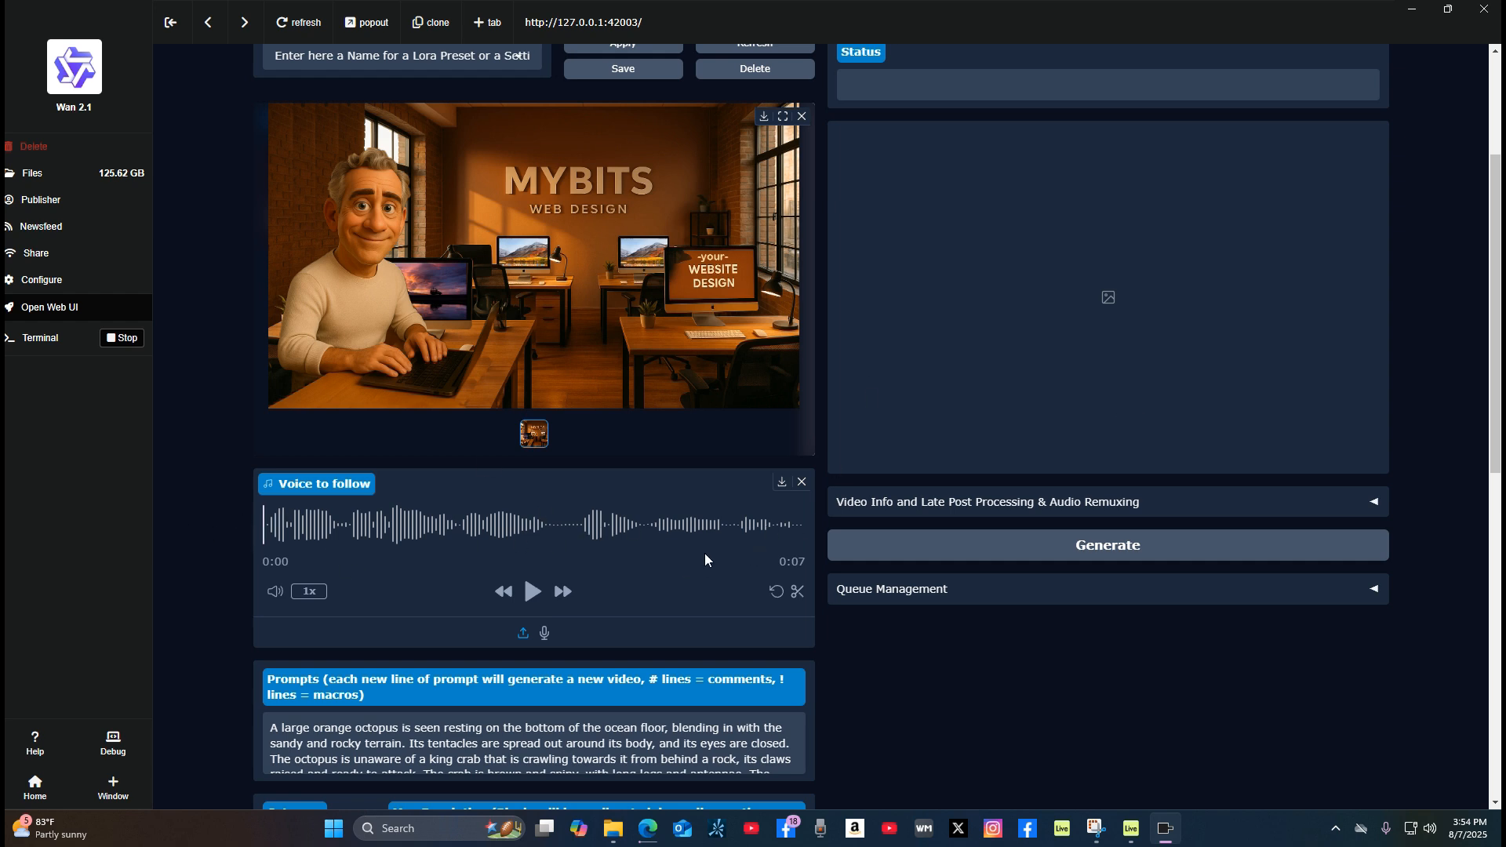
Step: Replace the prompt with "3d Pixar style character is speaking the audio file provided. No new characters, no new backgrounds. No camera angle change."
scroll(600, 671, "down", 5)
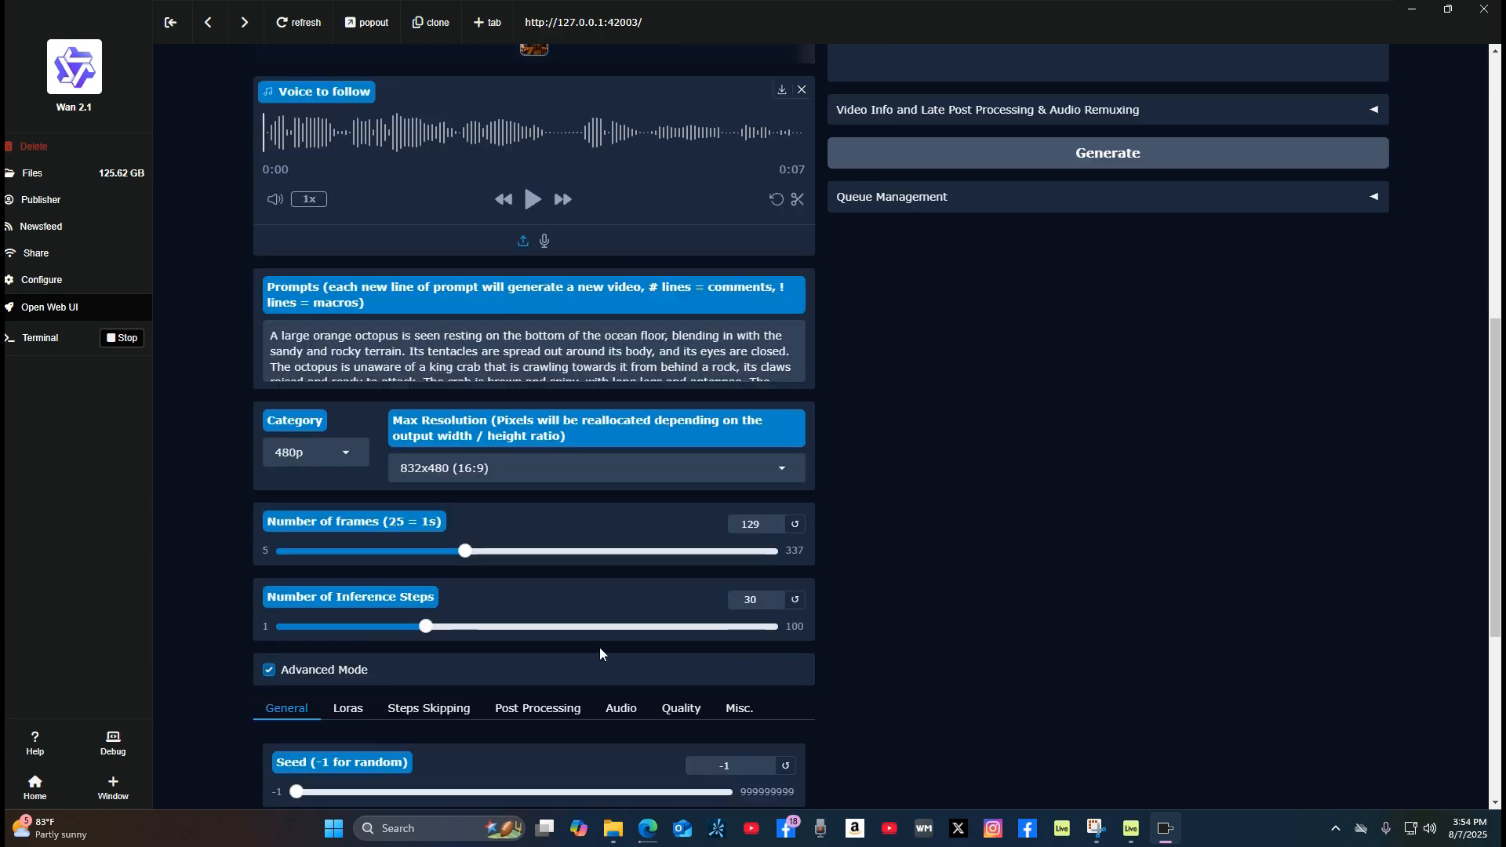
scroll(602, 646, "up", 3)
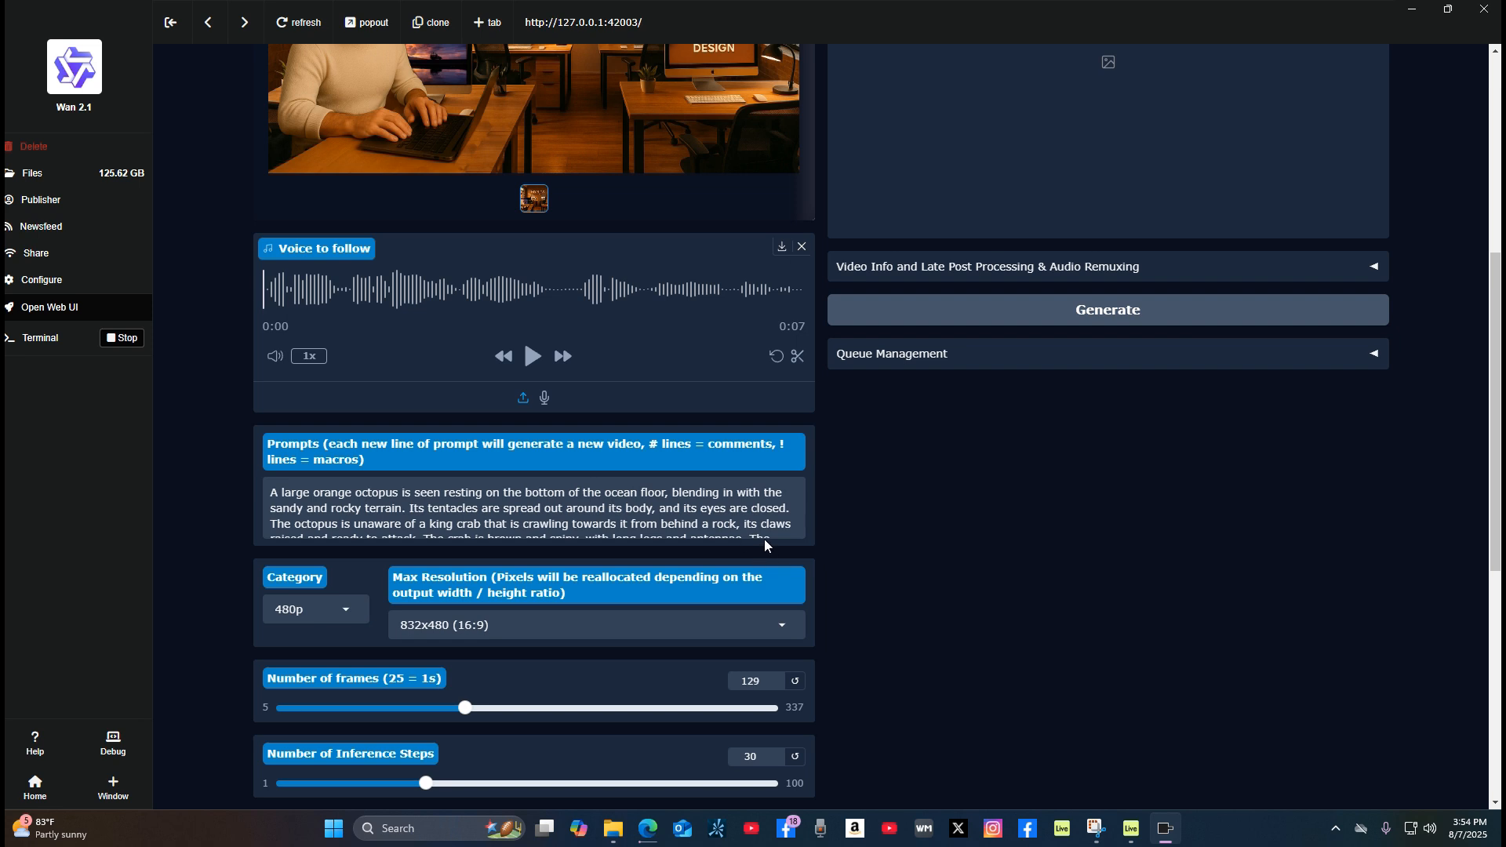
left_click(698, 534)
key("ctrl+a")
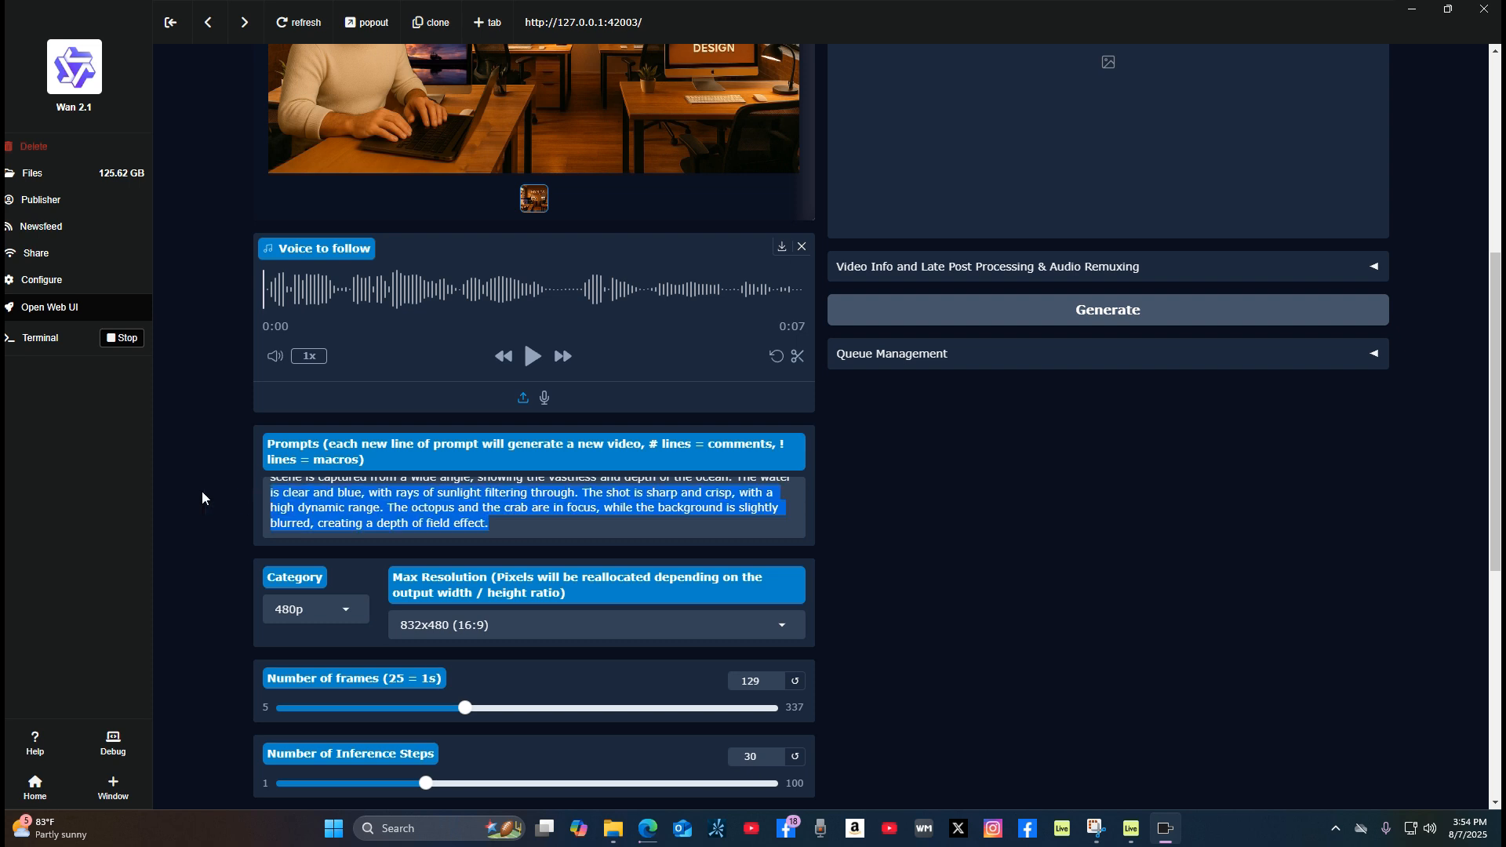
key("BackSpace")
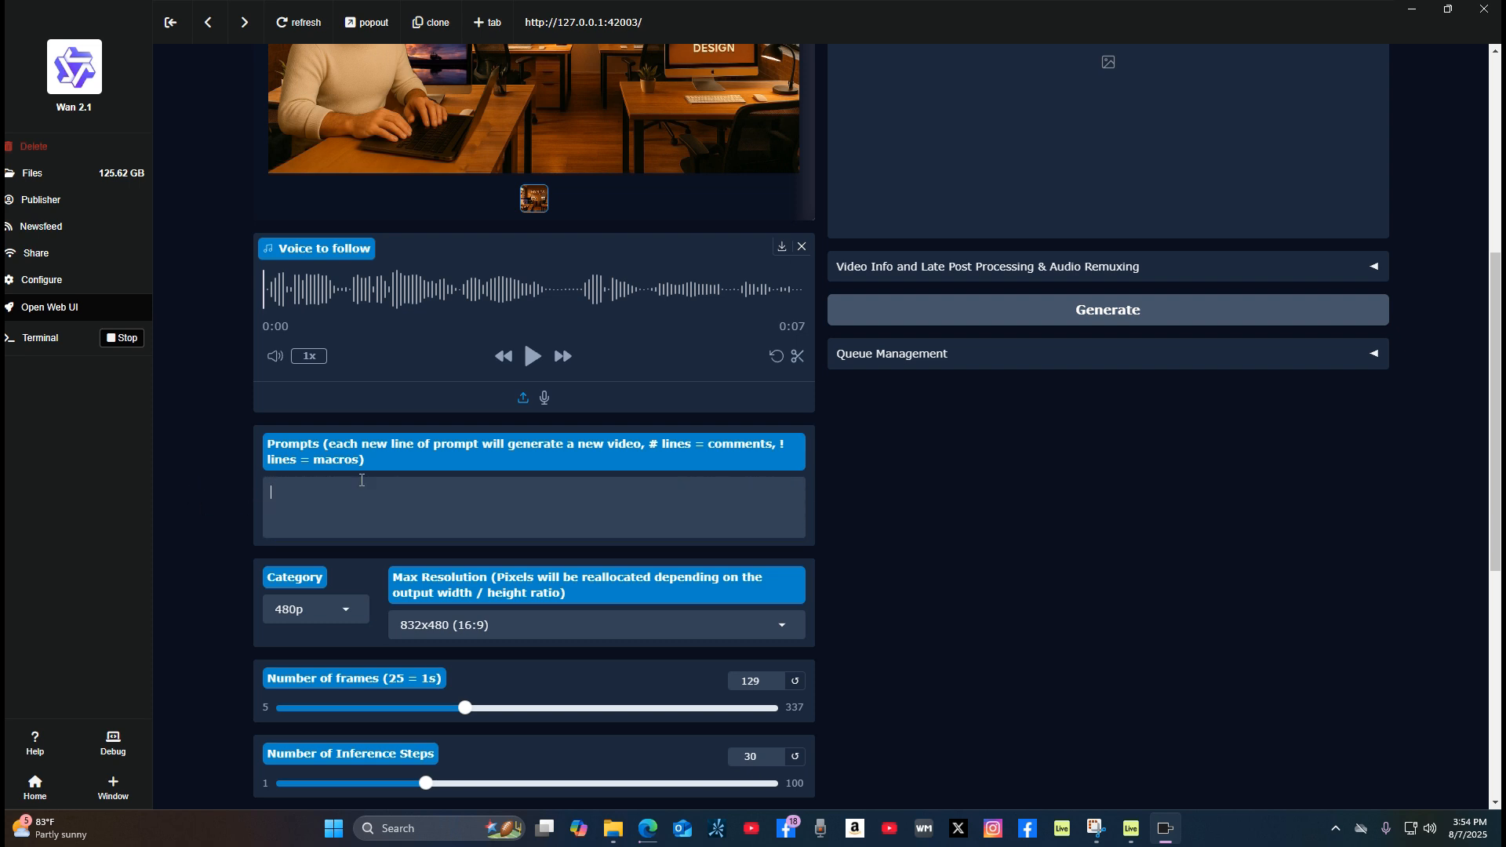
type("3d Pixar style character is speak")
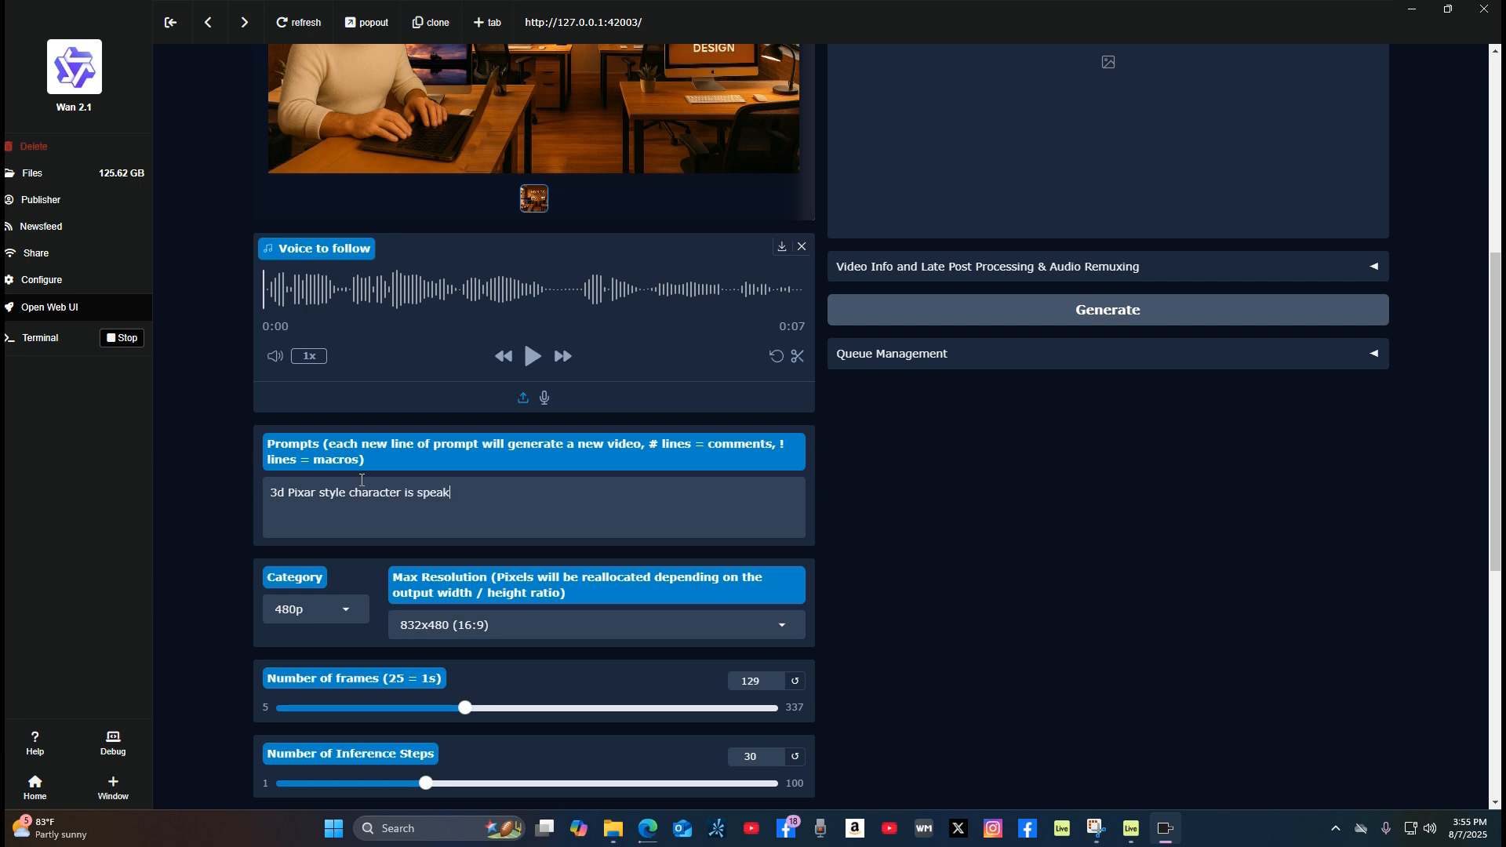
type("ing the audio file provided. No new cha")
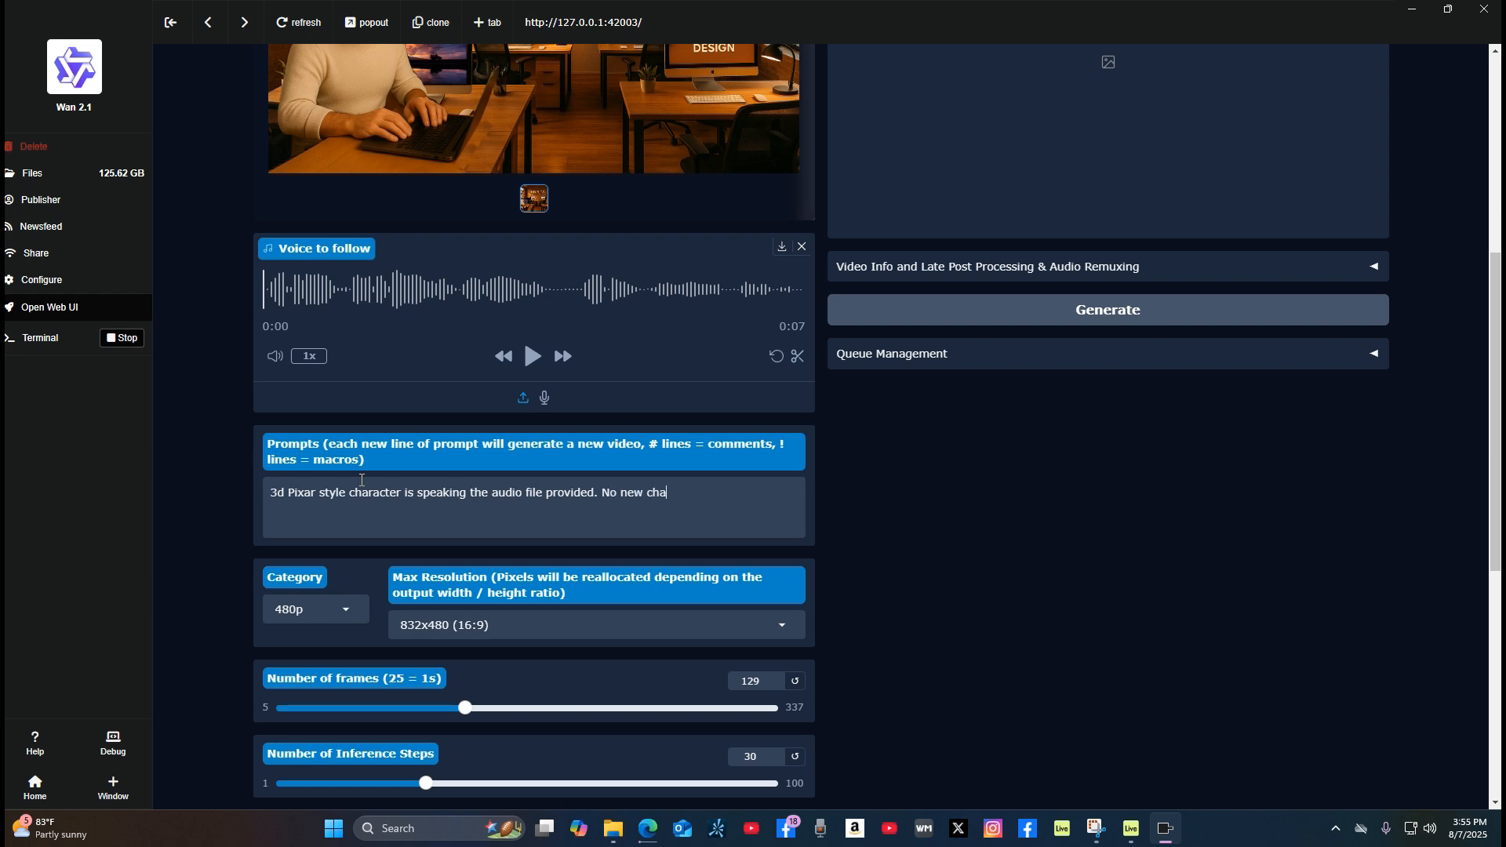
type("racyter")
key("BackSpace")
key("BackSpace")
key("BackSpace")
key("BackSpace")
key("BackSpace")
type("ters, no new backgrounds. No c")
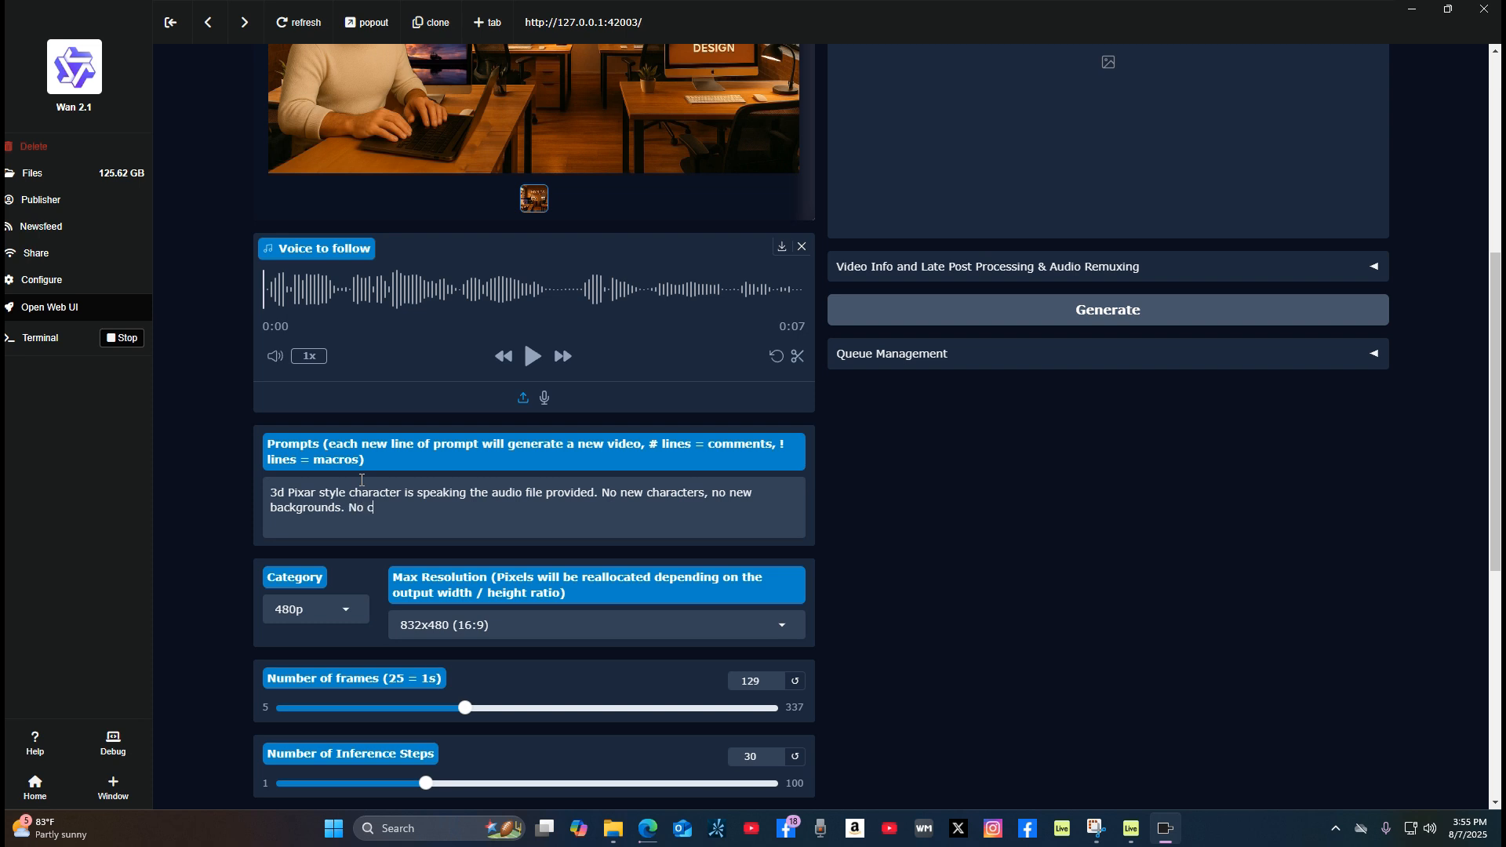
type("amera angle change.")
Step: Enter "No new characters, no new backgrounds, no extra limbs." as the negative prompt in the general advanced settings
scroll(650, 575, "down", 3)
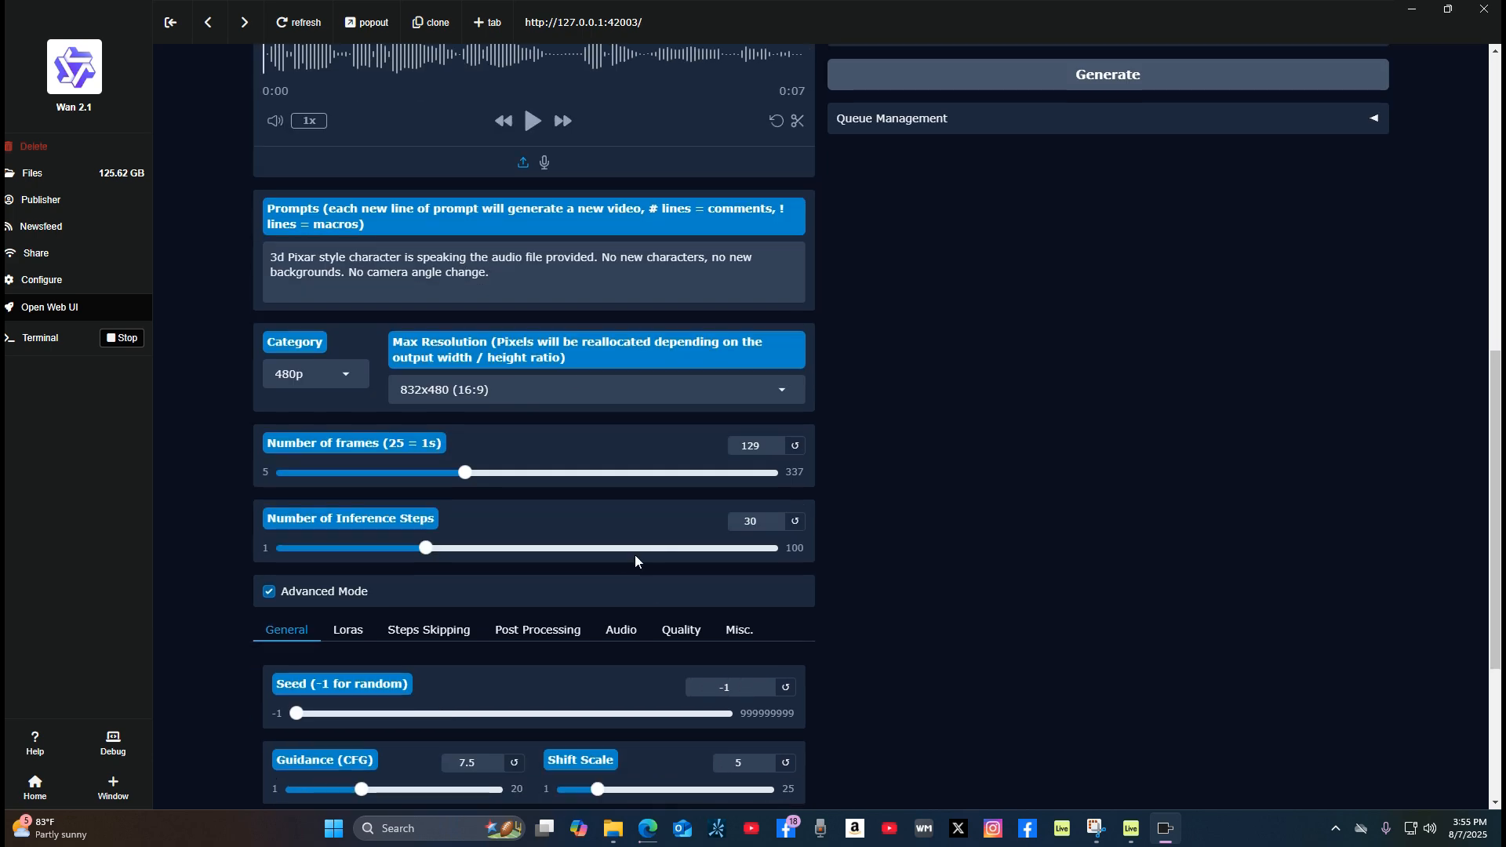
scroll(583, 451, "down", 2)
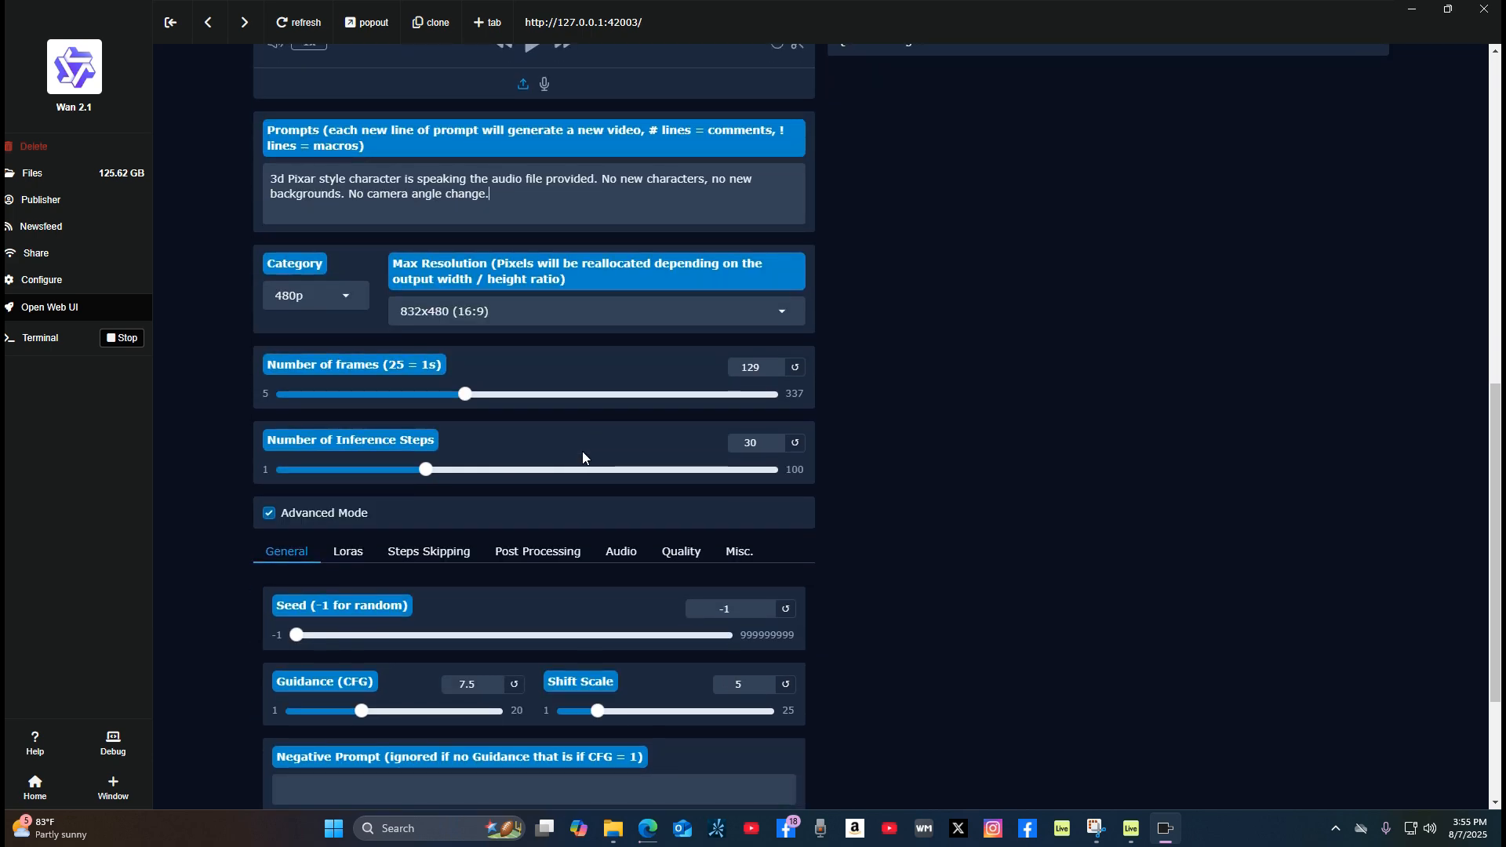
scroll(585, 455, "down", 2)
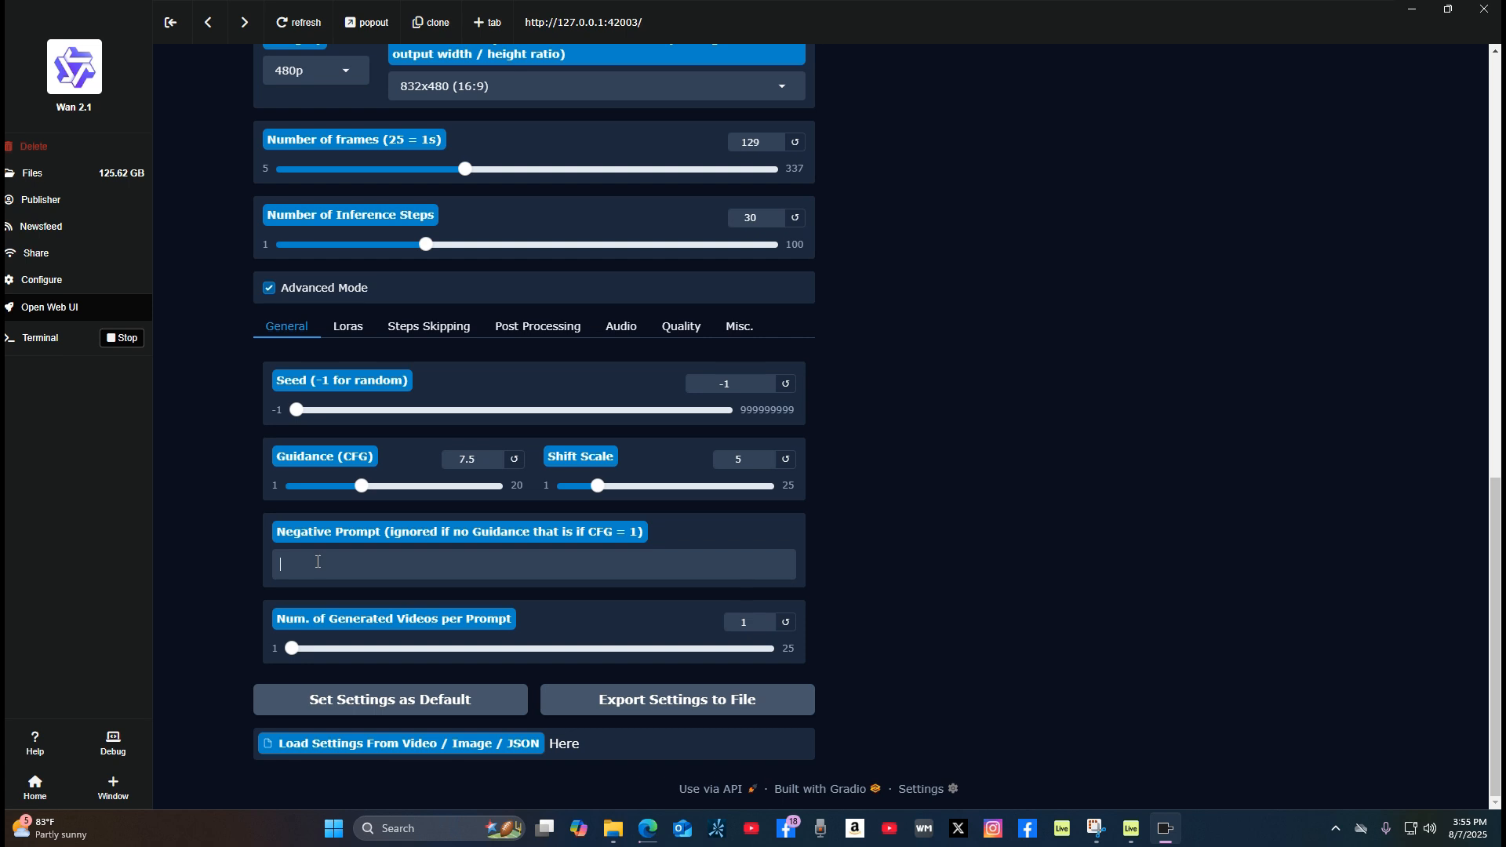
type("No new ")
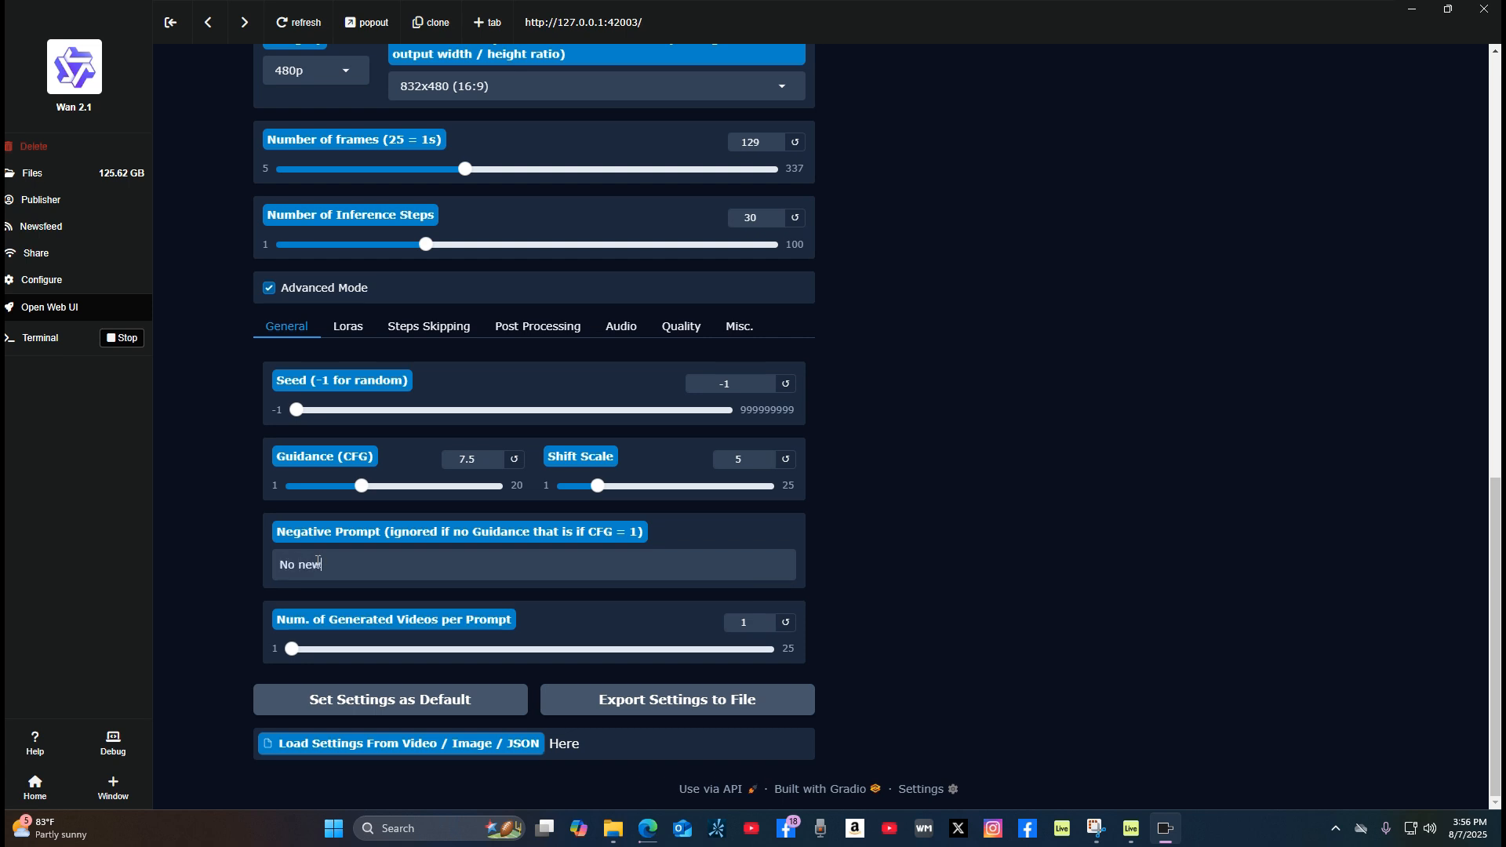
type("characters, no new backgrounds")
type(", no")
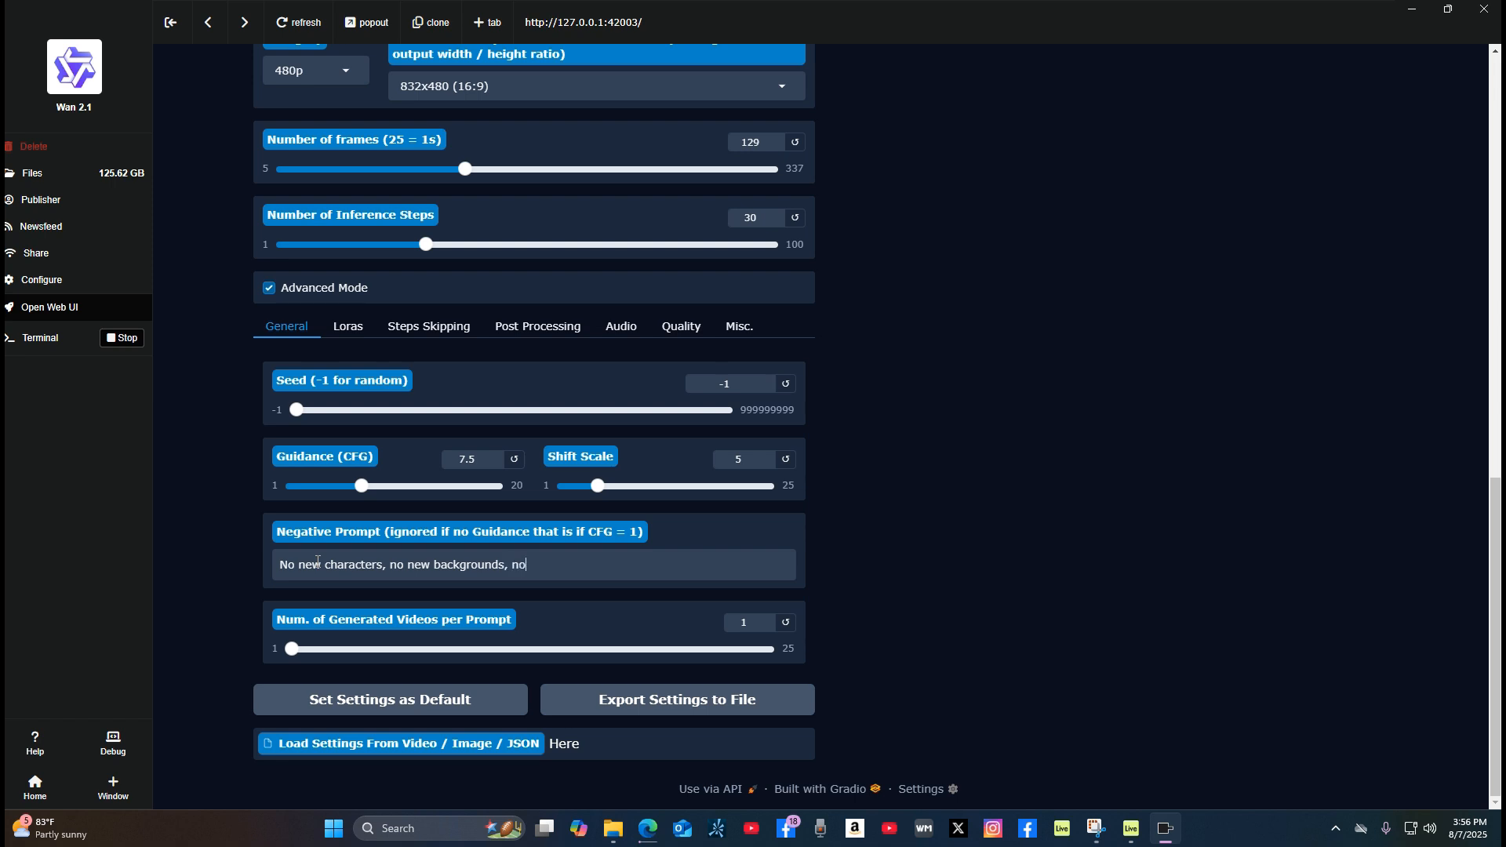
type(" extra limbs.")
Step: Choose 832x480 (16:9) as the maximum resolution for the video
scroll(680, 547, "up", 2)
scroll(667, 566, "up", 1)
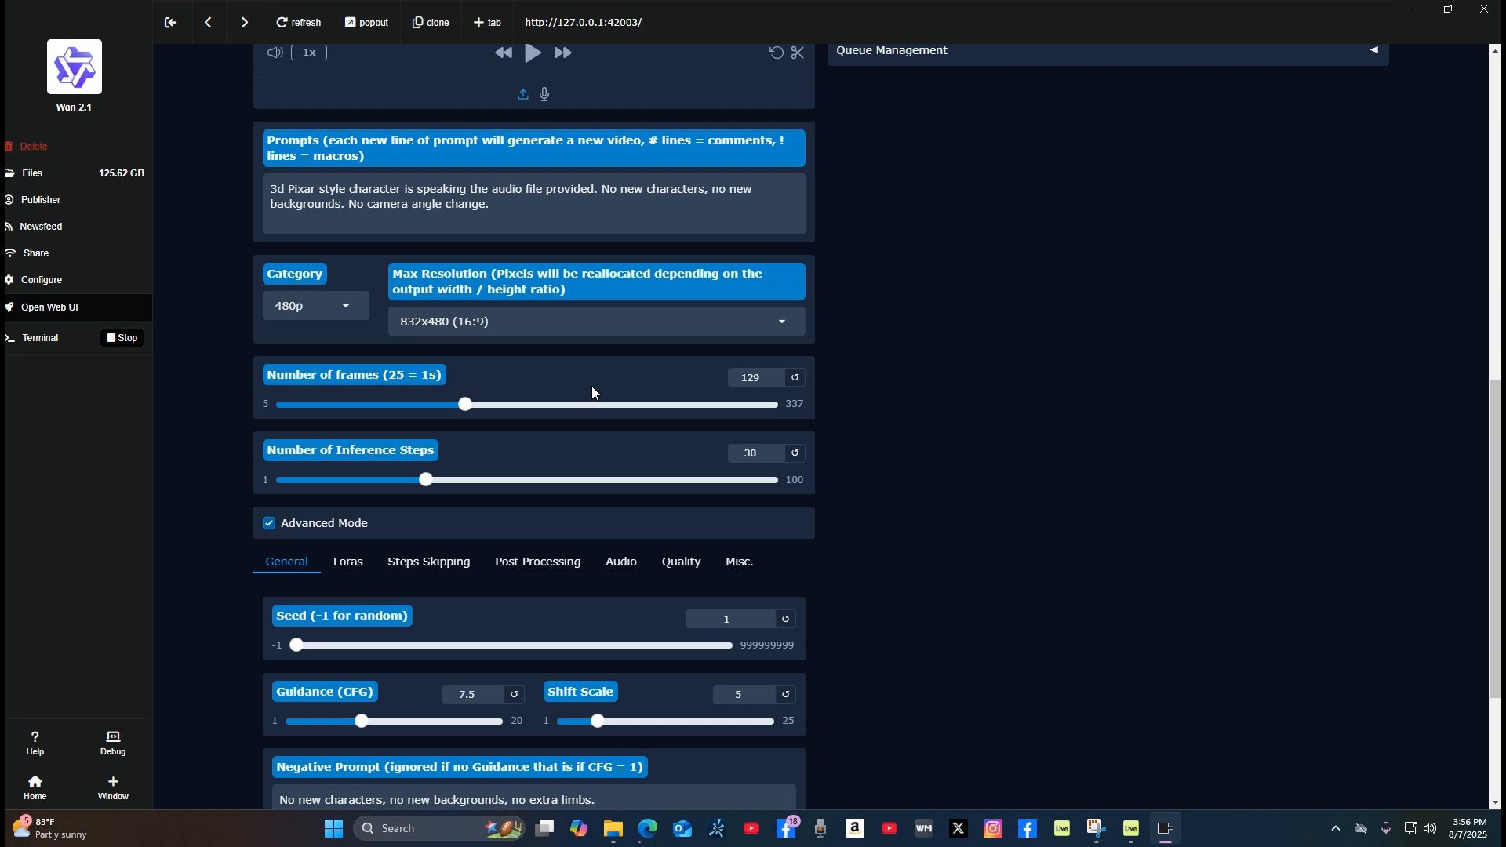
scroll(585, 424, "up", 1)
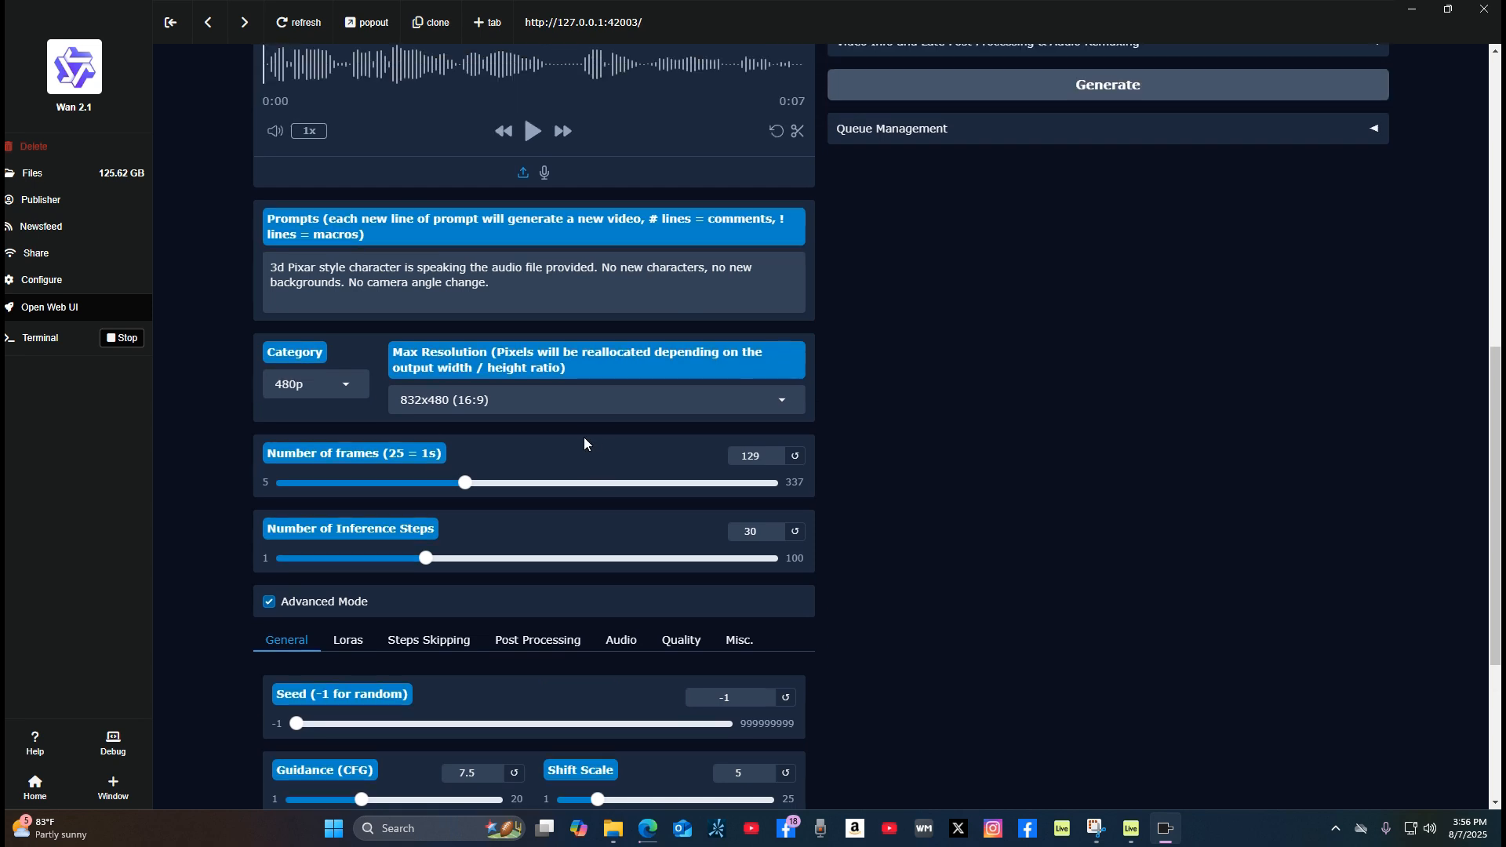
scroll(518, 478, "up", 1)
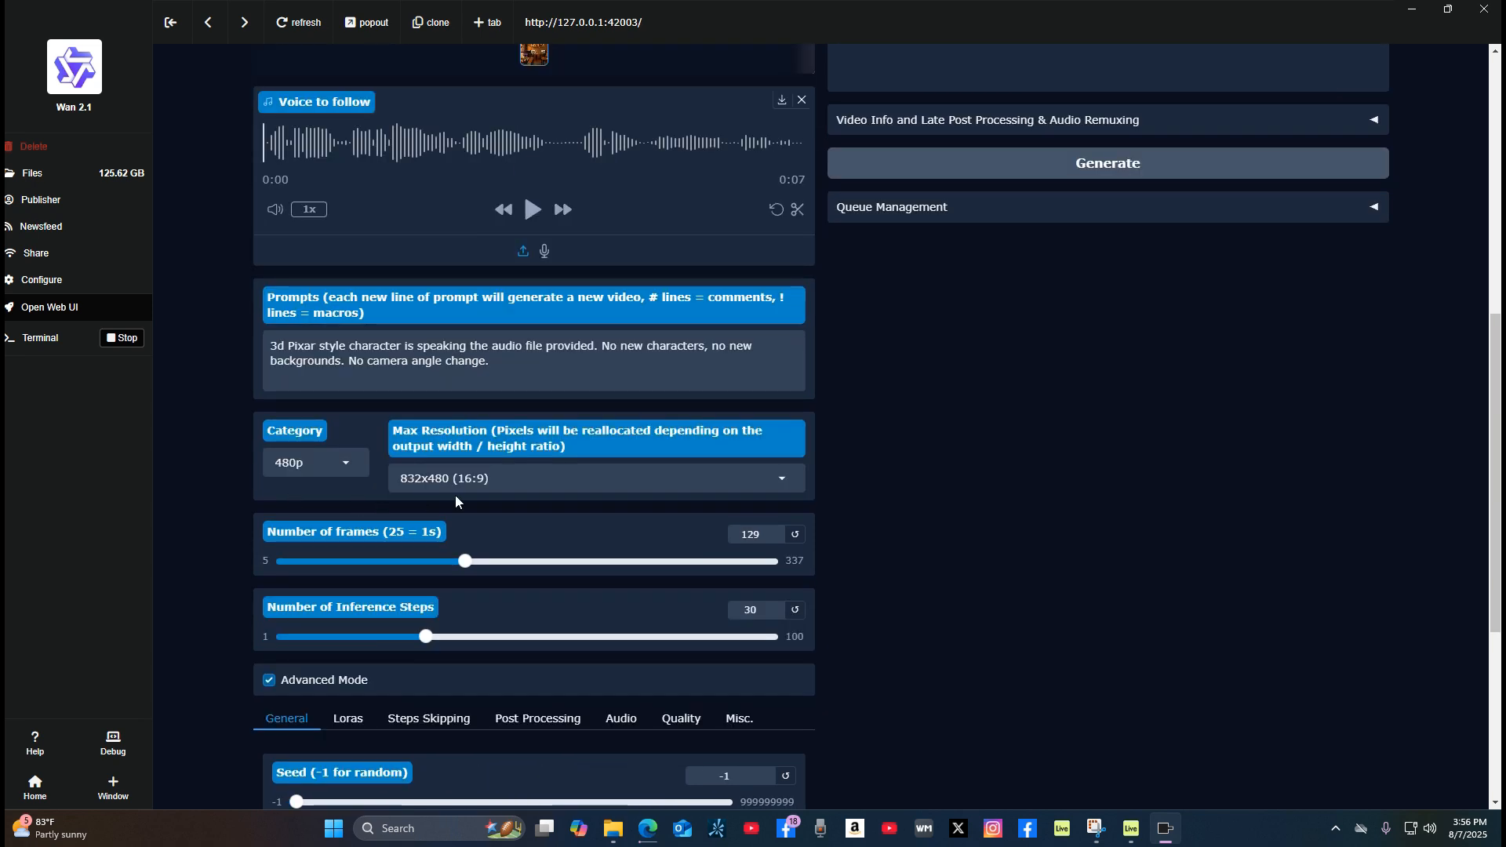
left_click(782, 484)
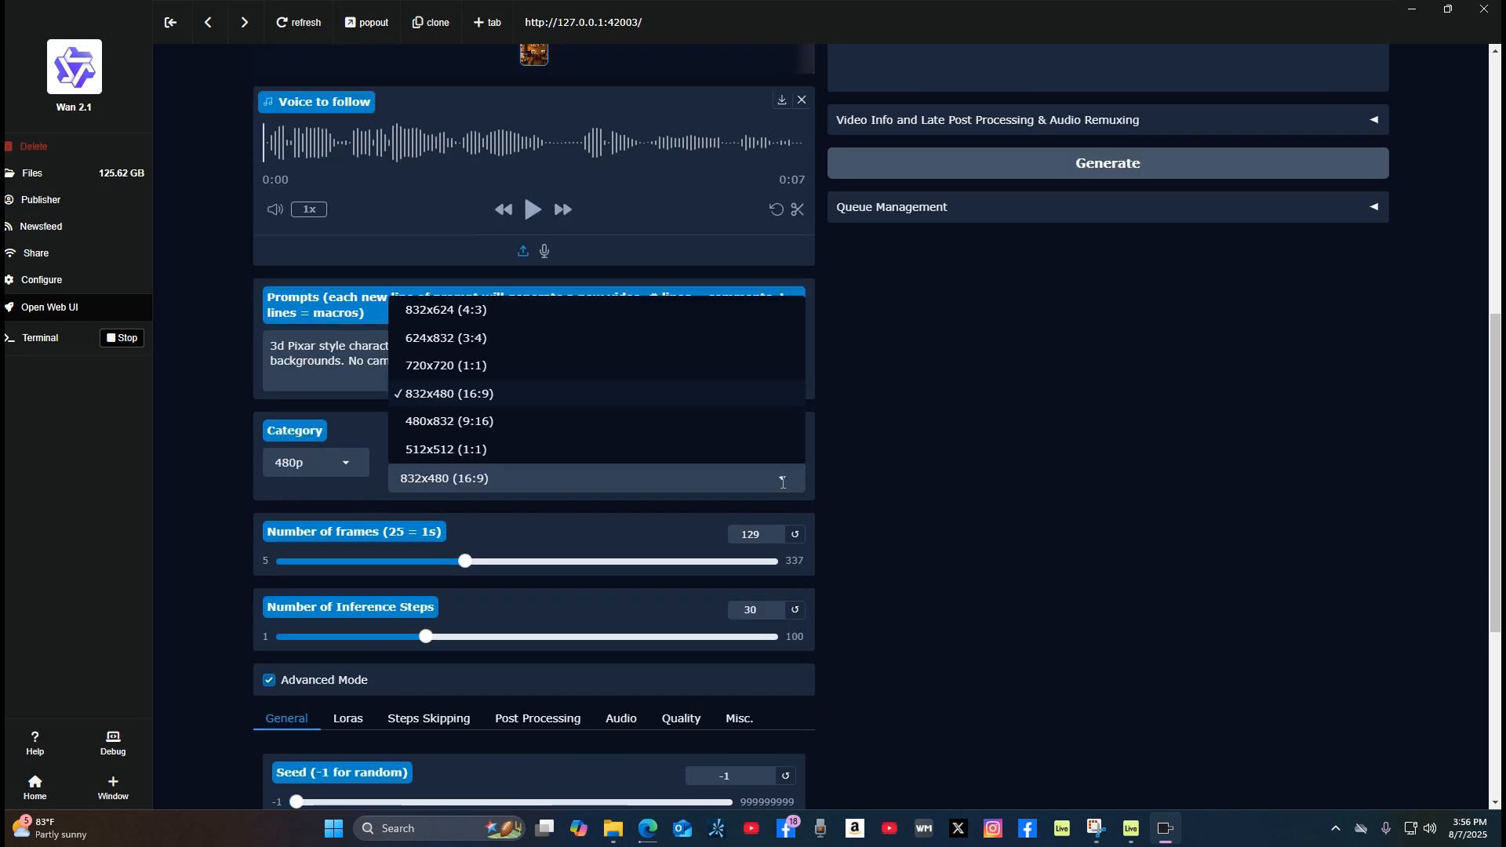
left_click(728, 393)
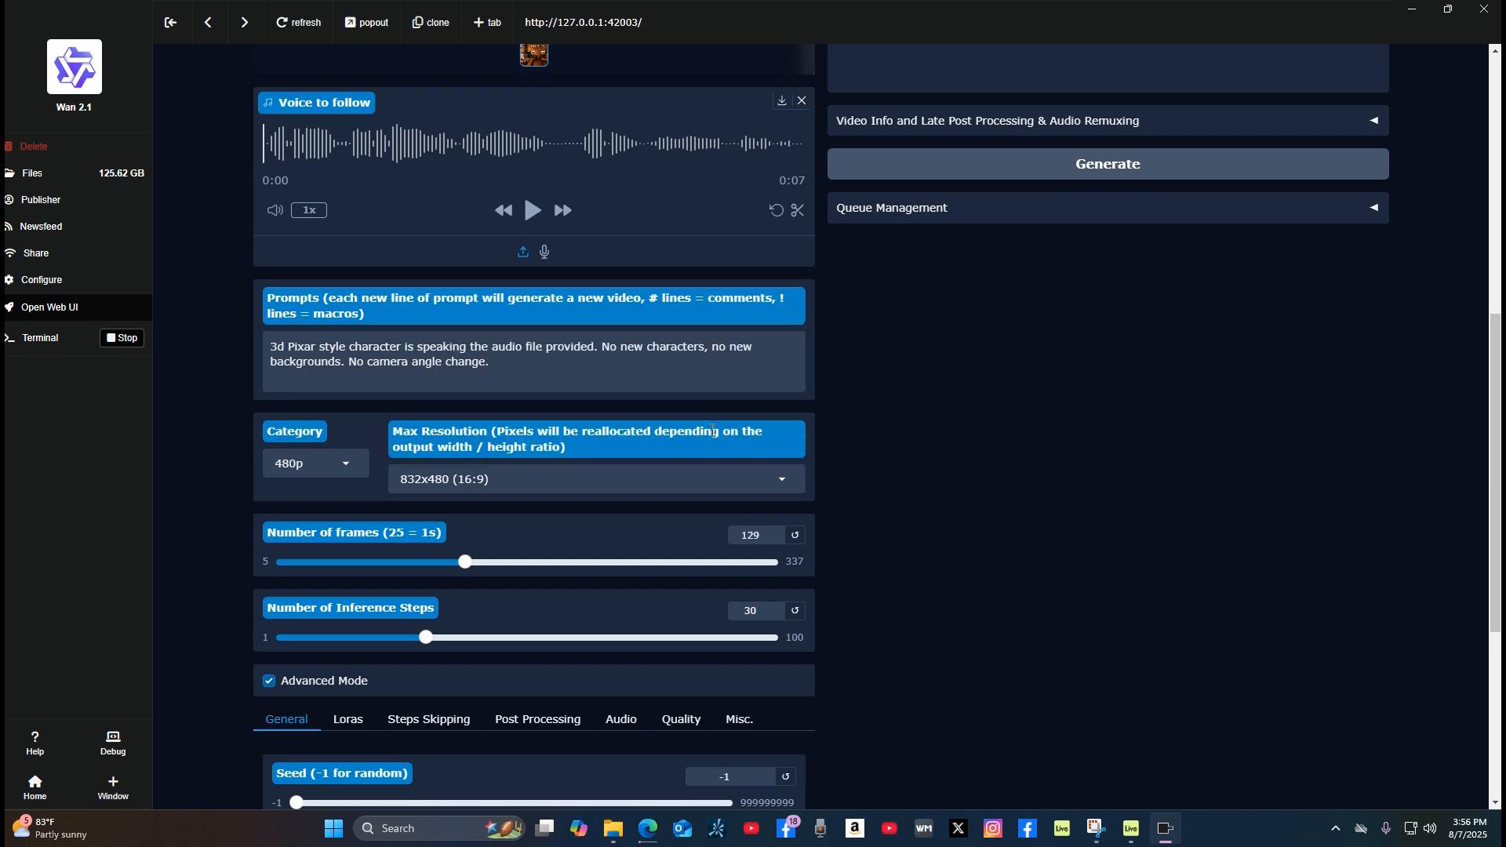
Step: Choose Avatar 720p 13B as the Hunyuan Video model
scroll(707, 455, "up", 8)
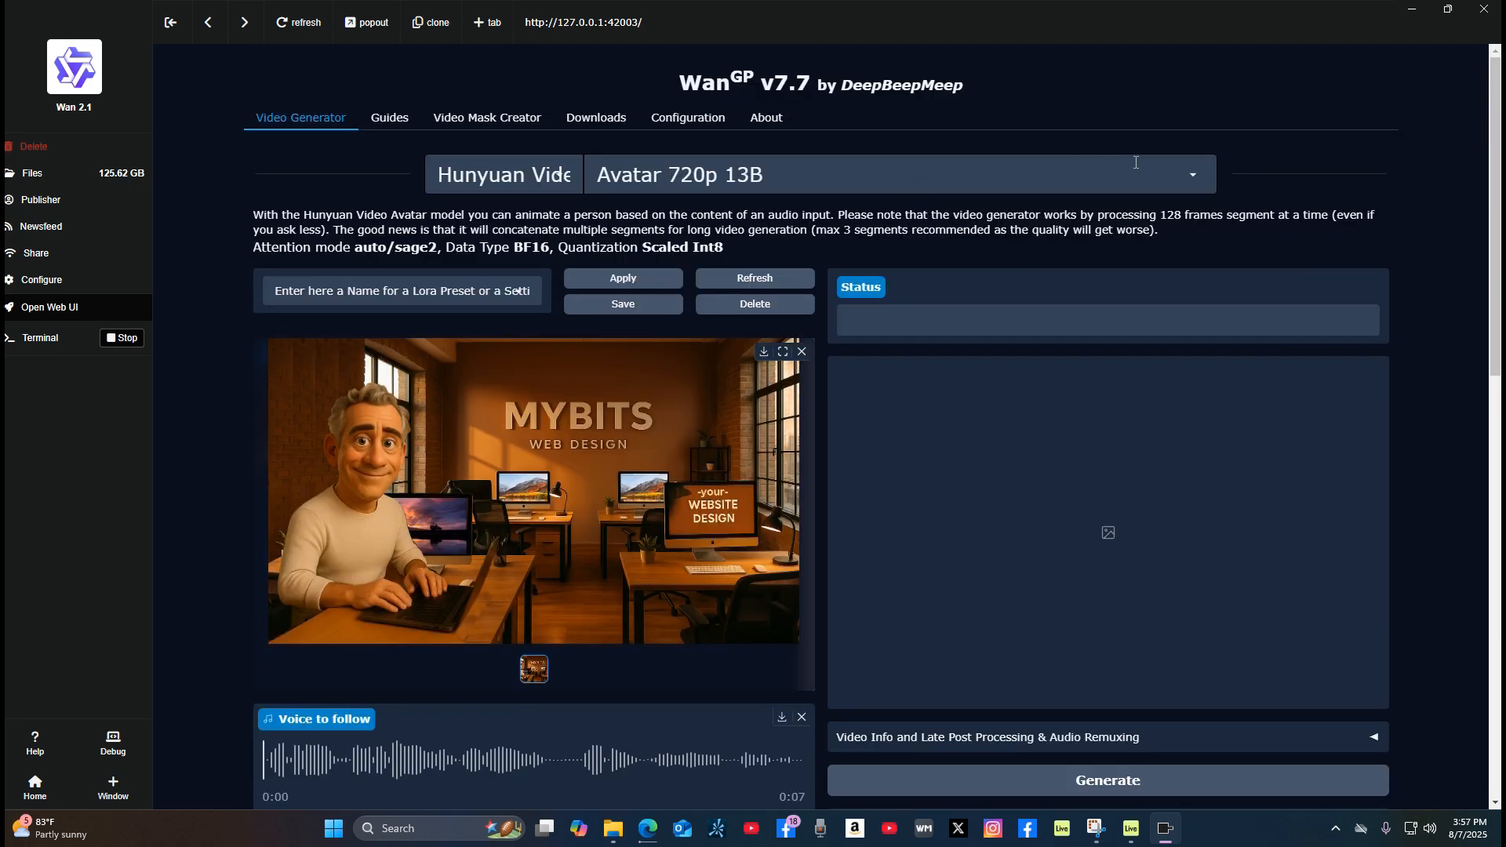
left_click(1193, 177)
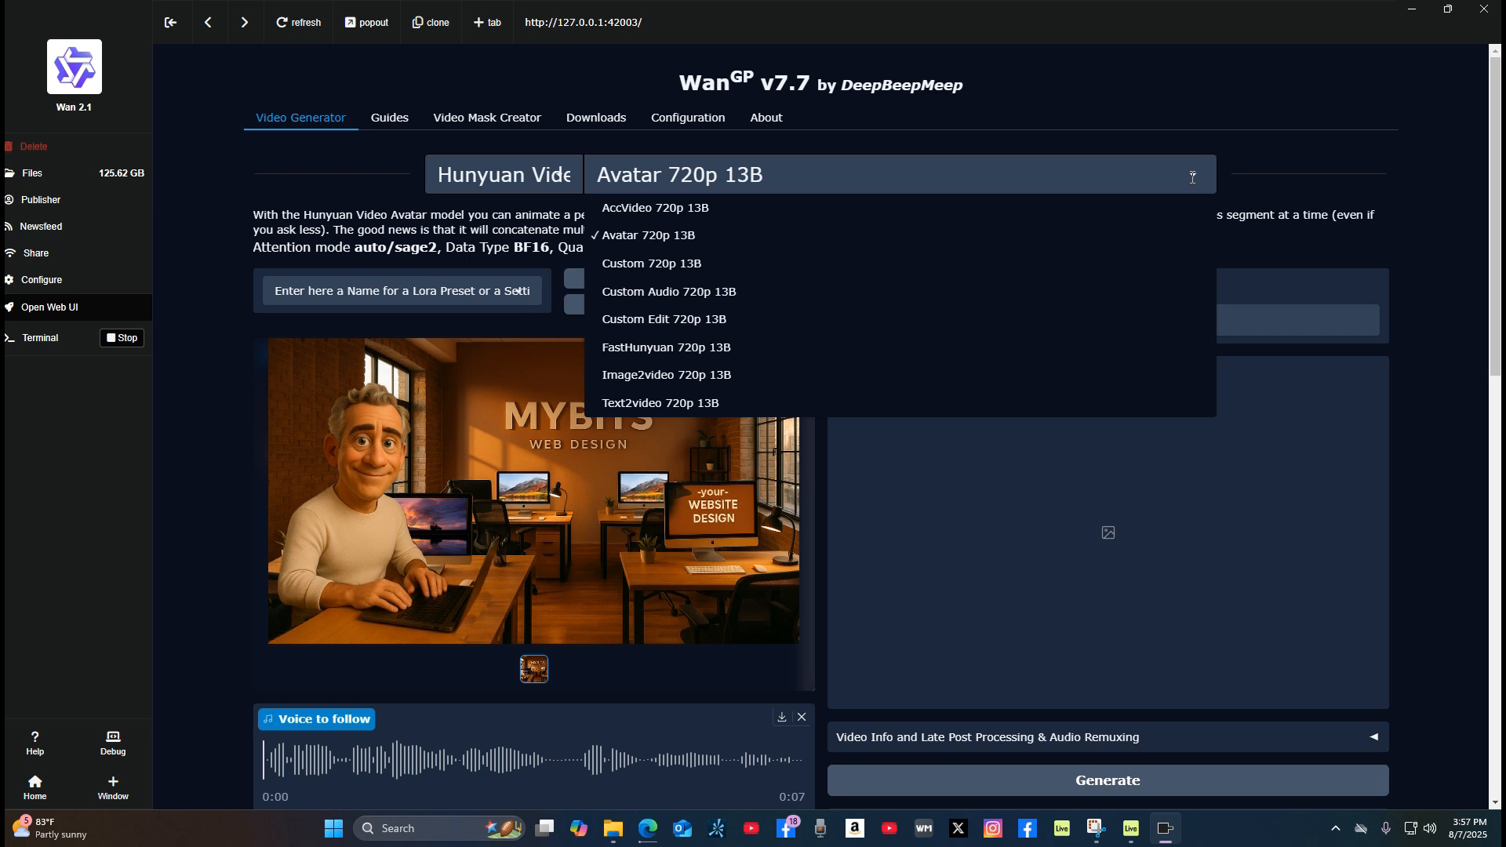
left_click(699, 238)
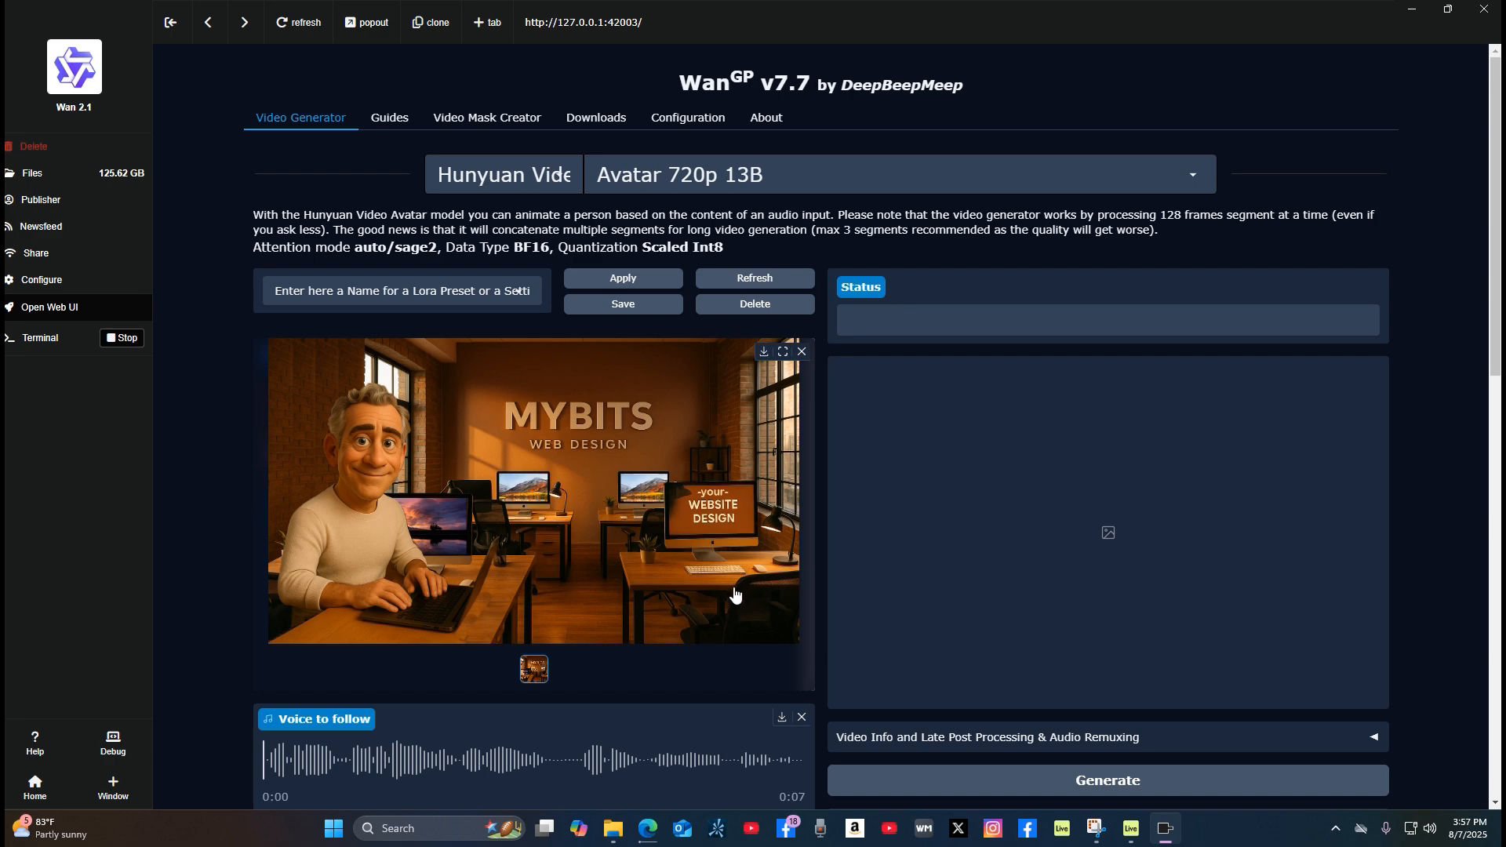
Step: Review the start image, voice audio, prompts, resolution, frame count, inference steps and general advanced settings
scroll(731, 580, "down", 1)
scroll(728, 565, "down", 3)
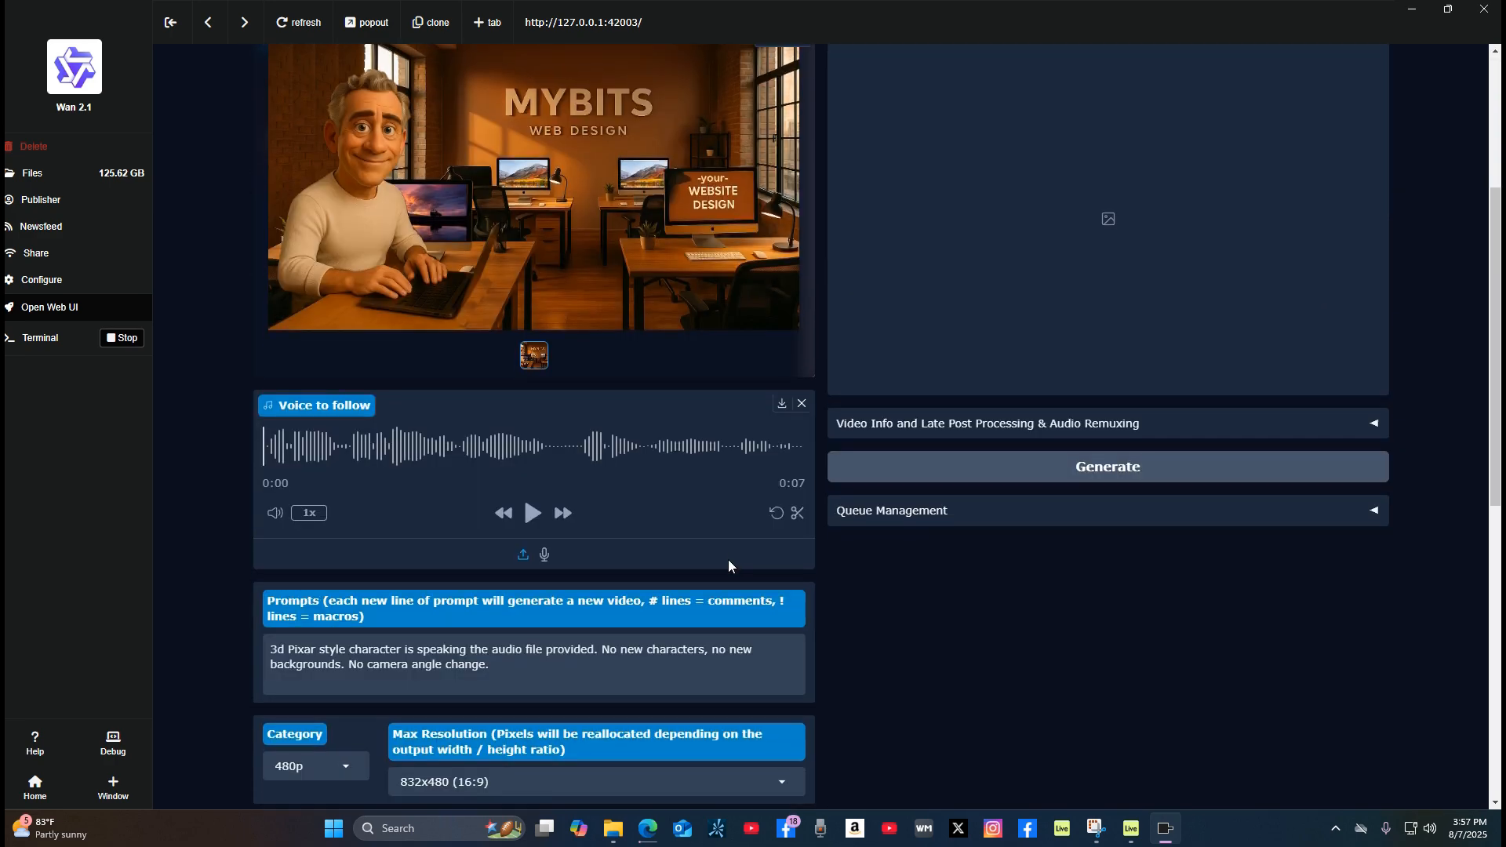
scroll(727, 560, "down", 3)
scroll(723, 572, "up", 5)
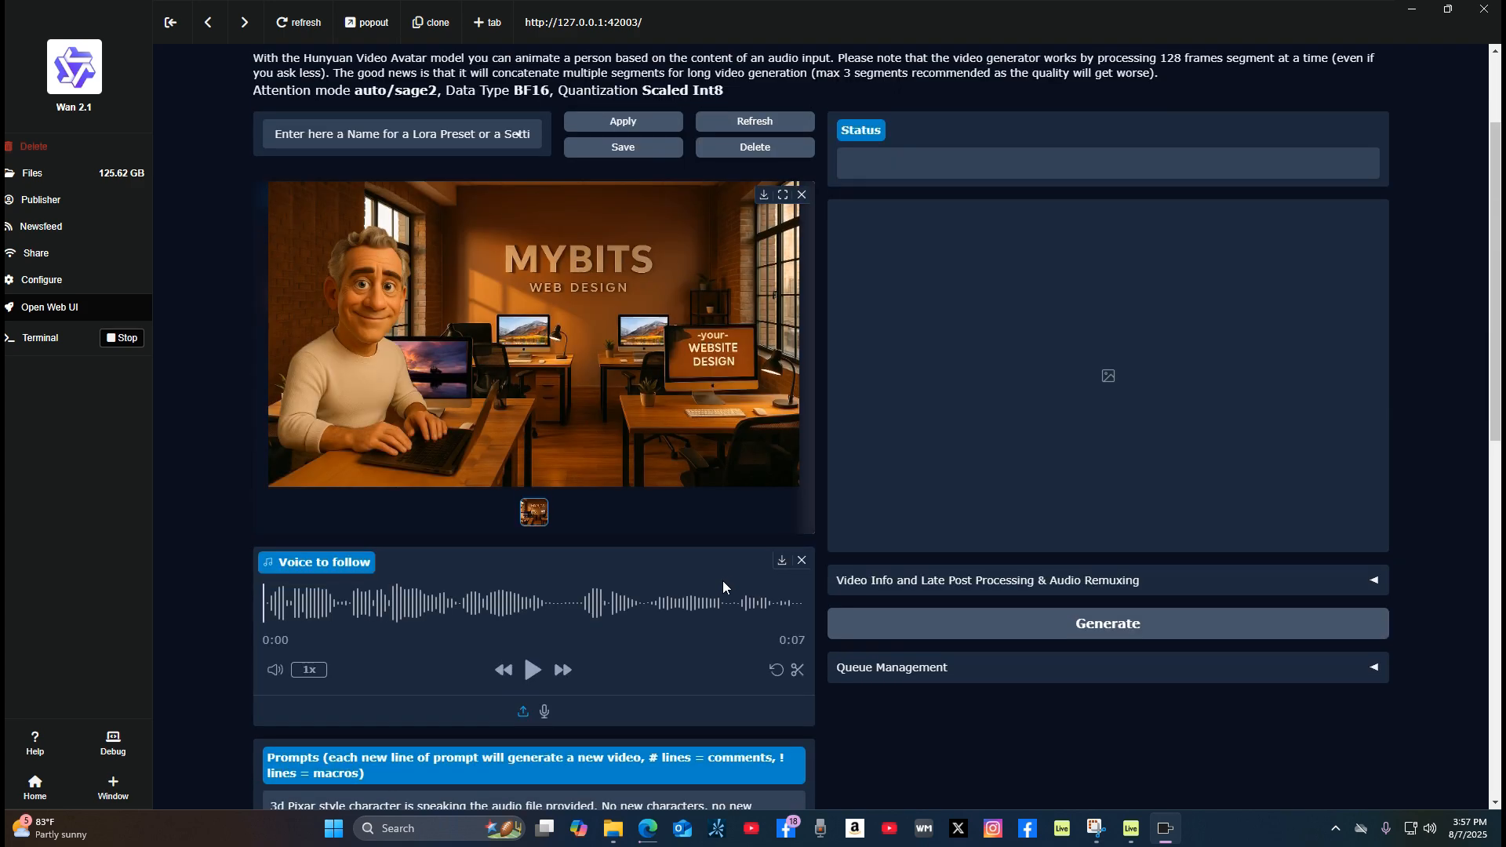
scroll(718, 588, "down", 8)
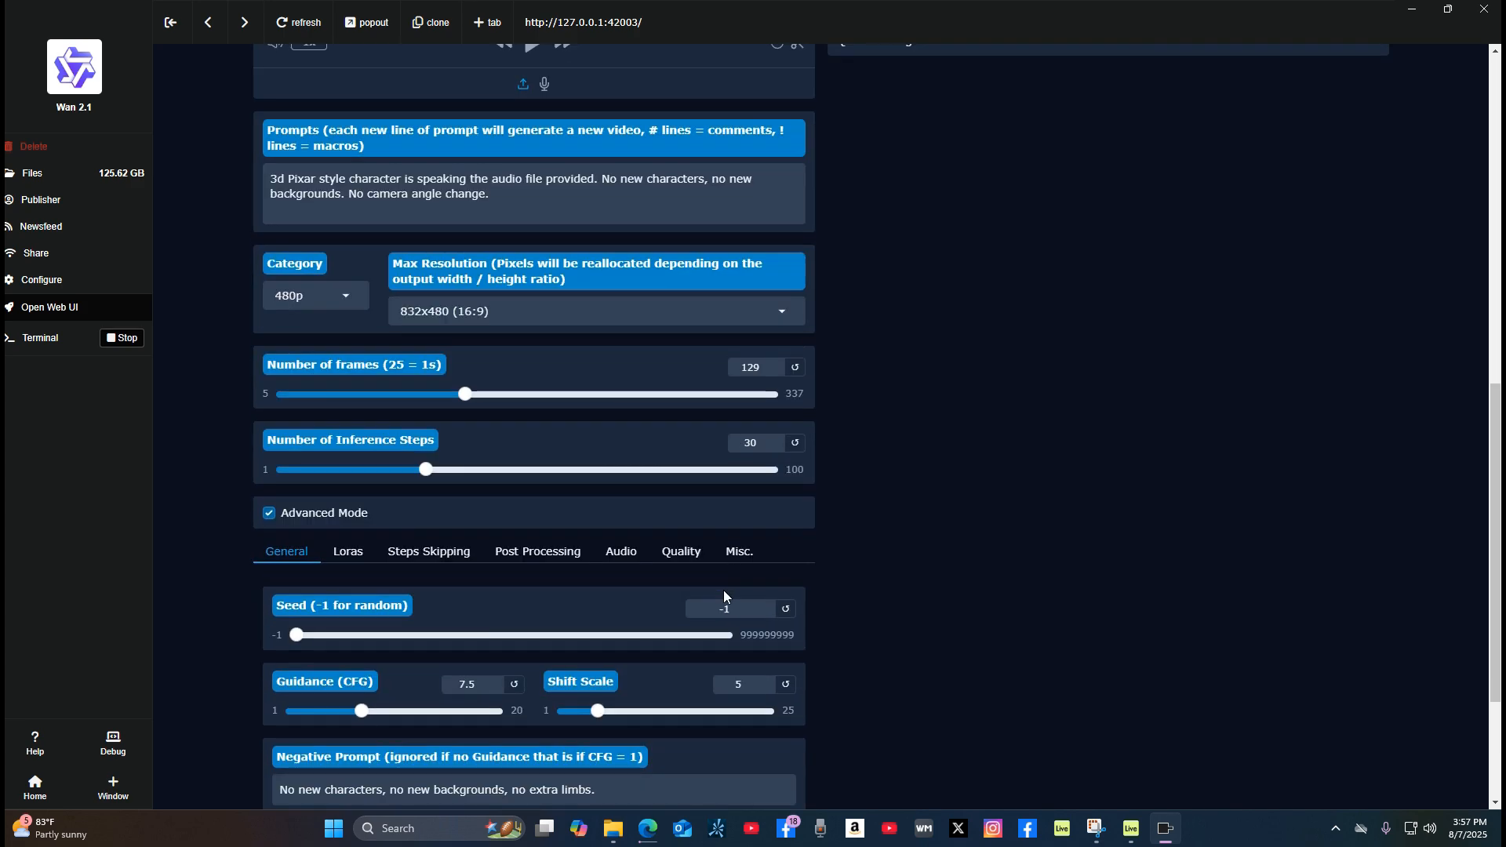
scroll(723, 593, "down", 3)
scroll(725, 595, "up", 10)
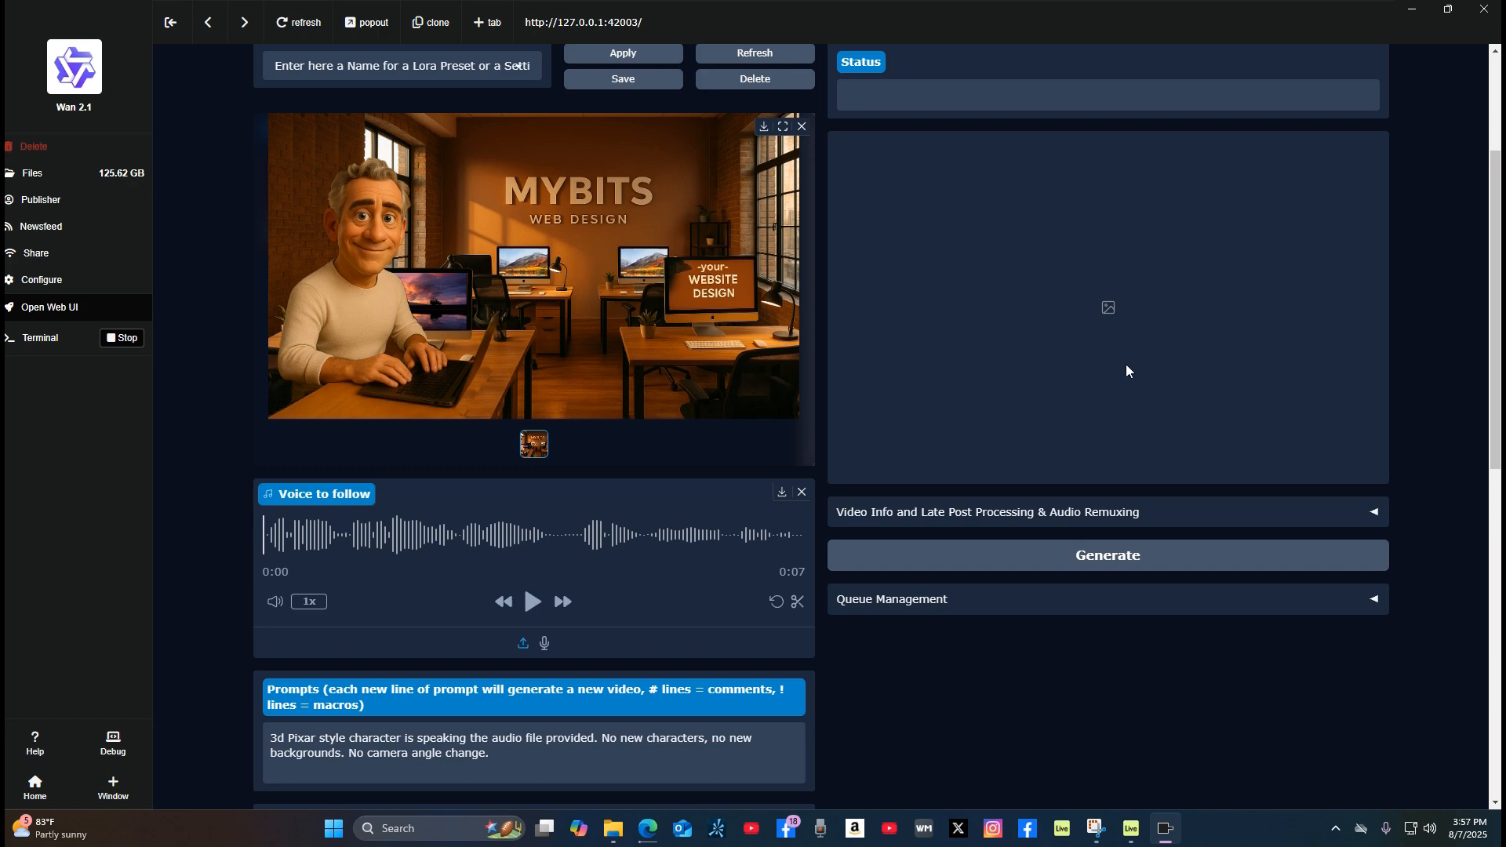
scroll(683, 474, "down", 4)
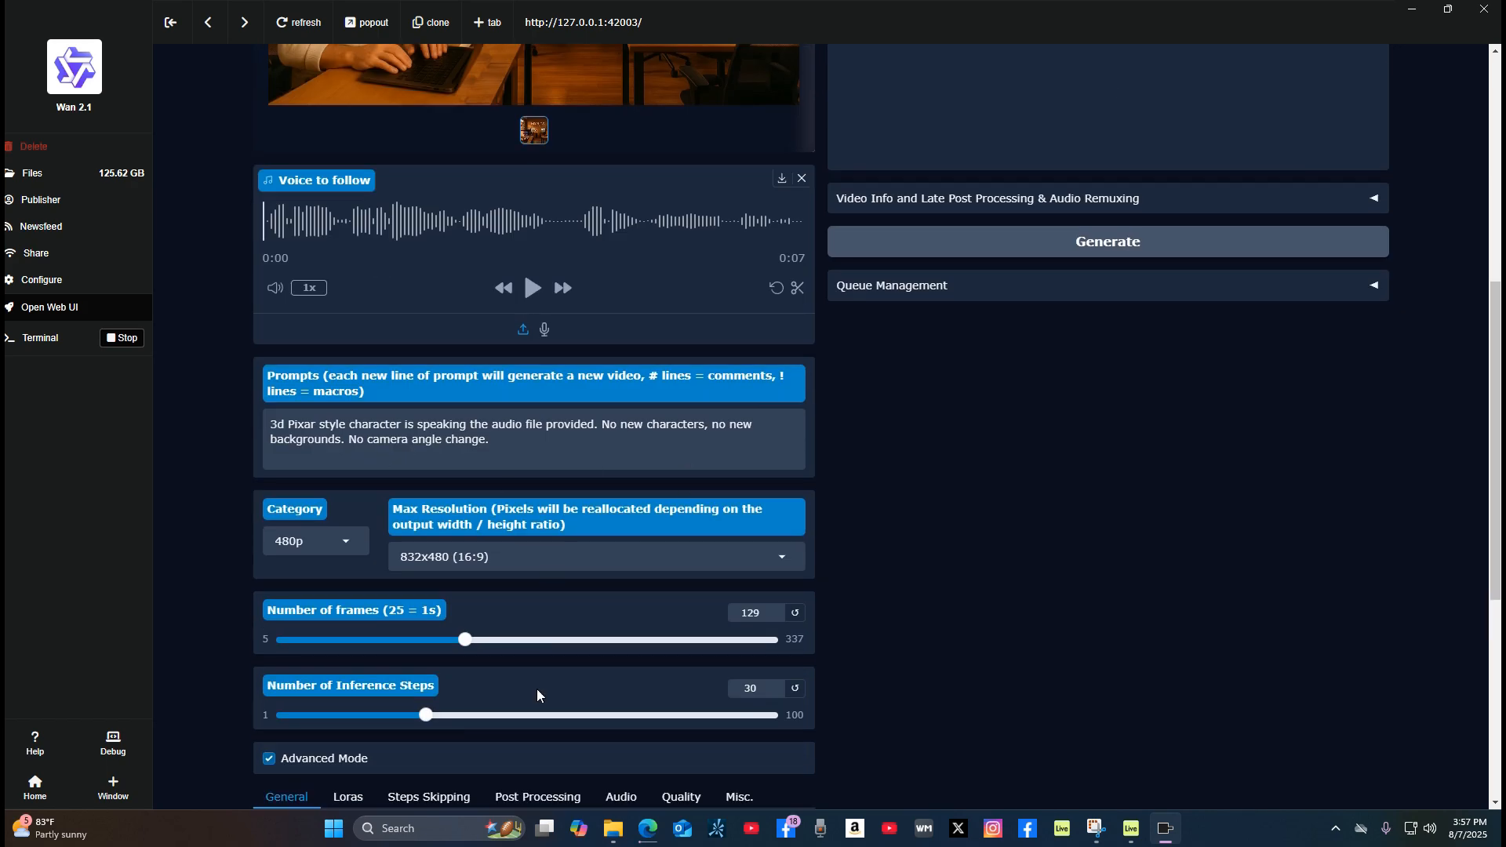
scroll(537, 693, "down", 4)
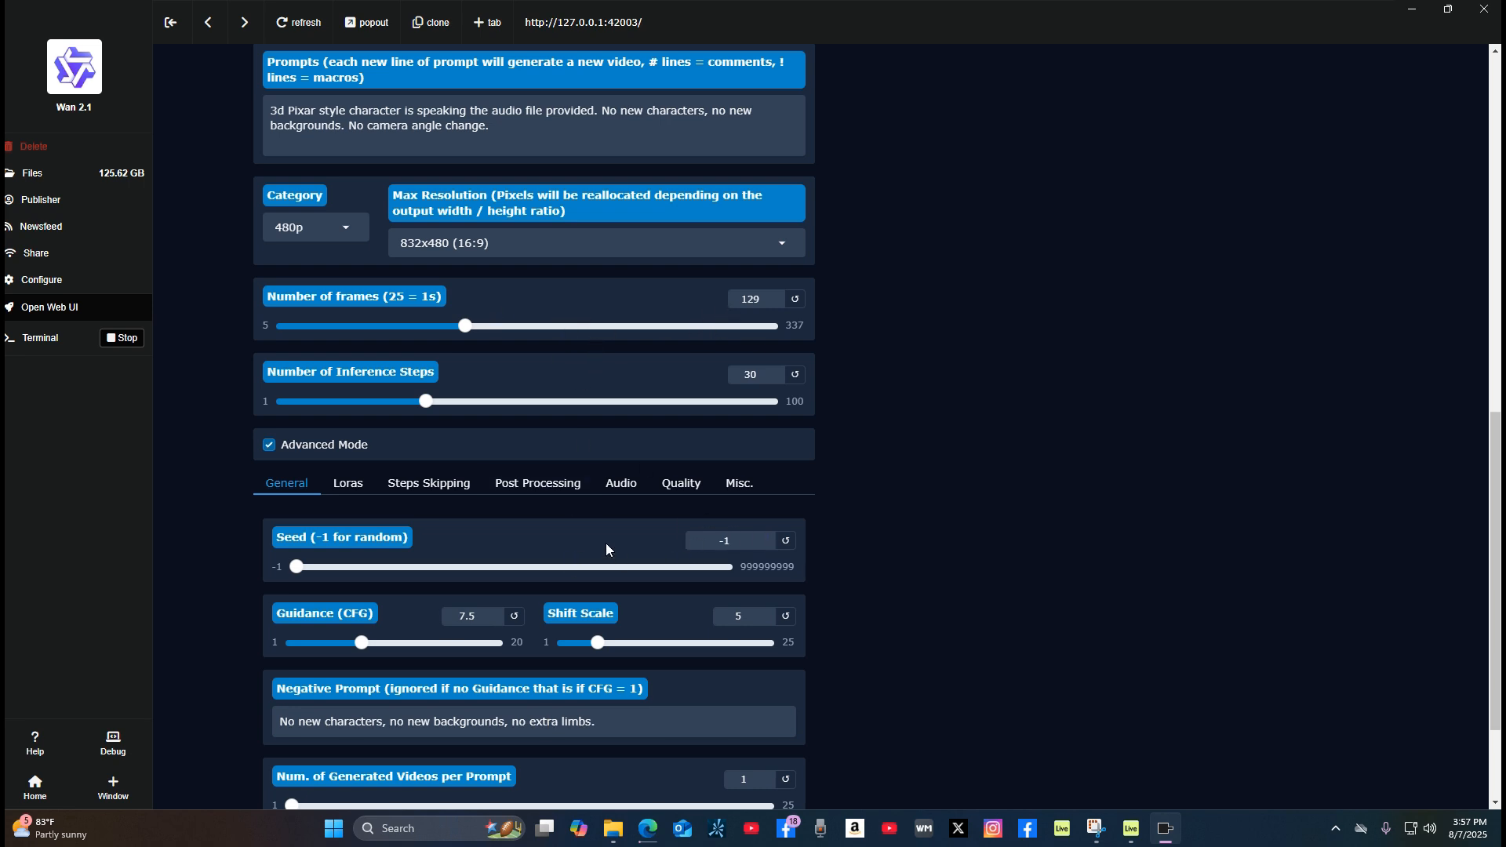
scroll(612, 540, "up", 2)
scroll(612, 540, "down", 3)
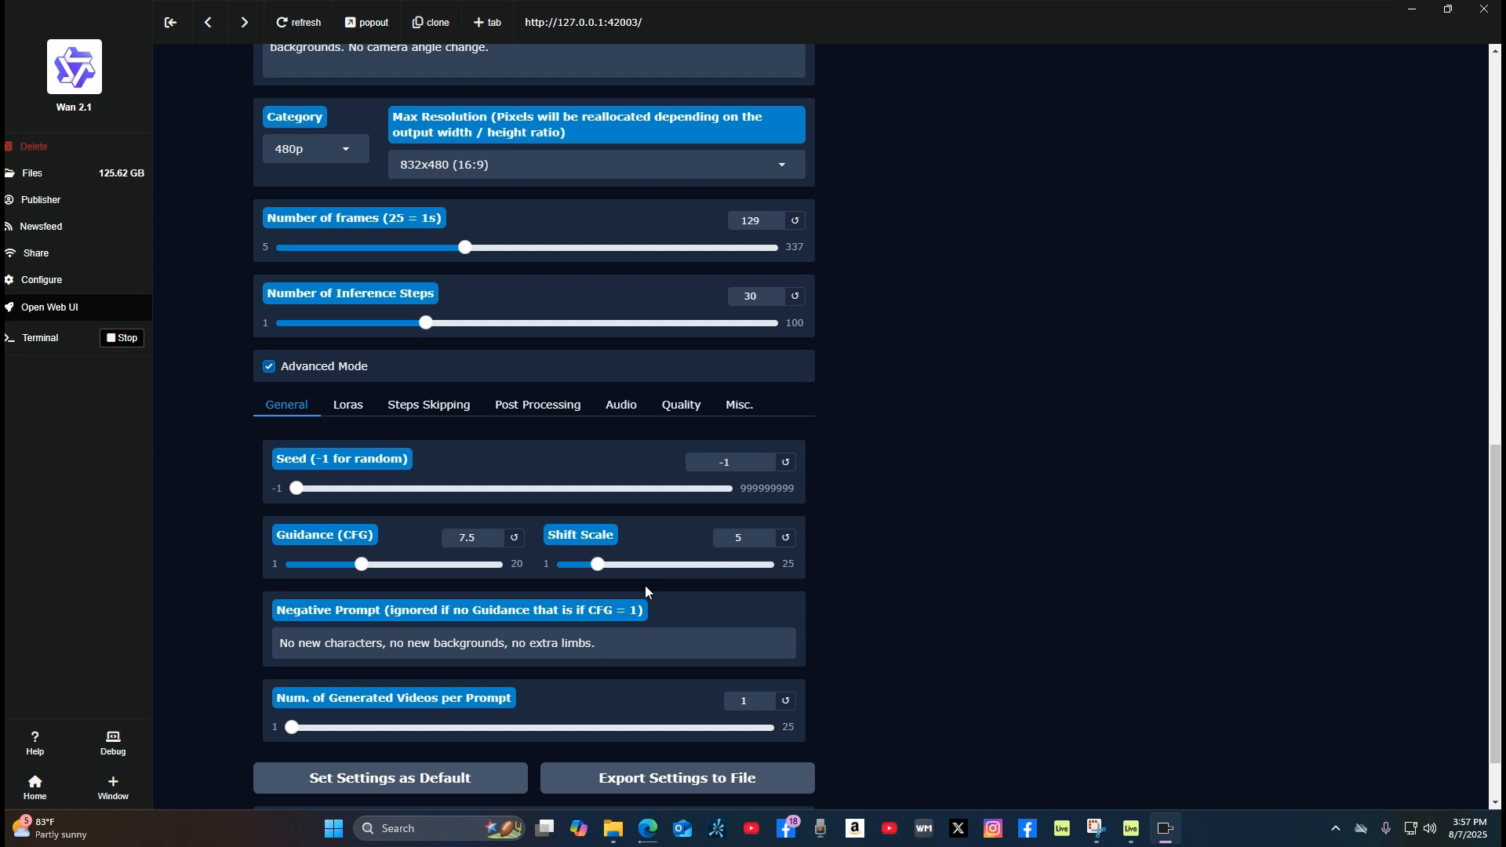
scroll(645, 585, "down", 1)
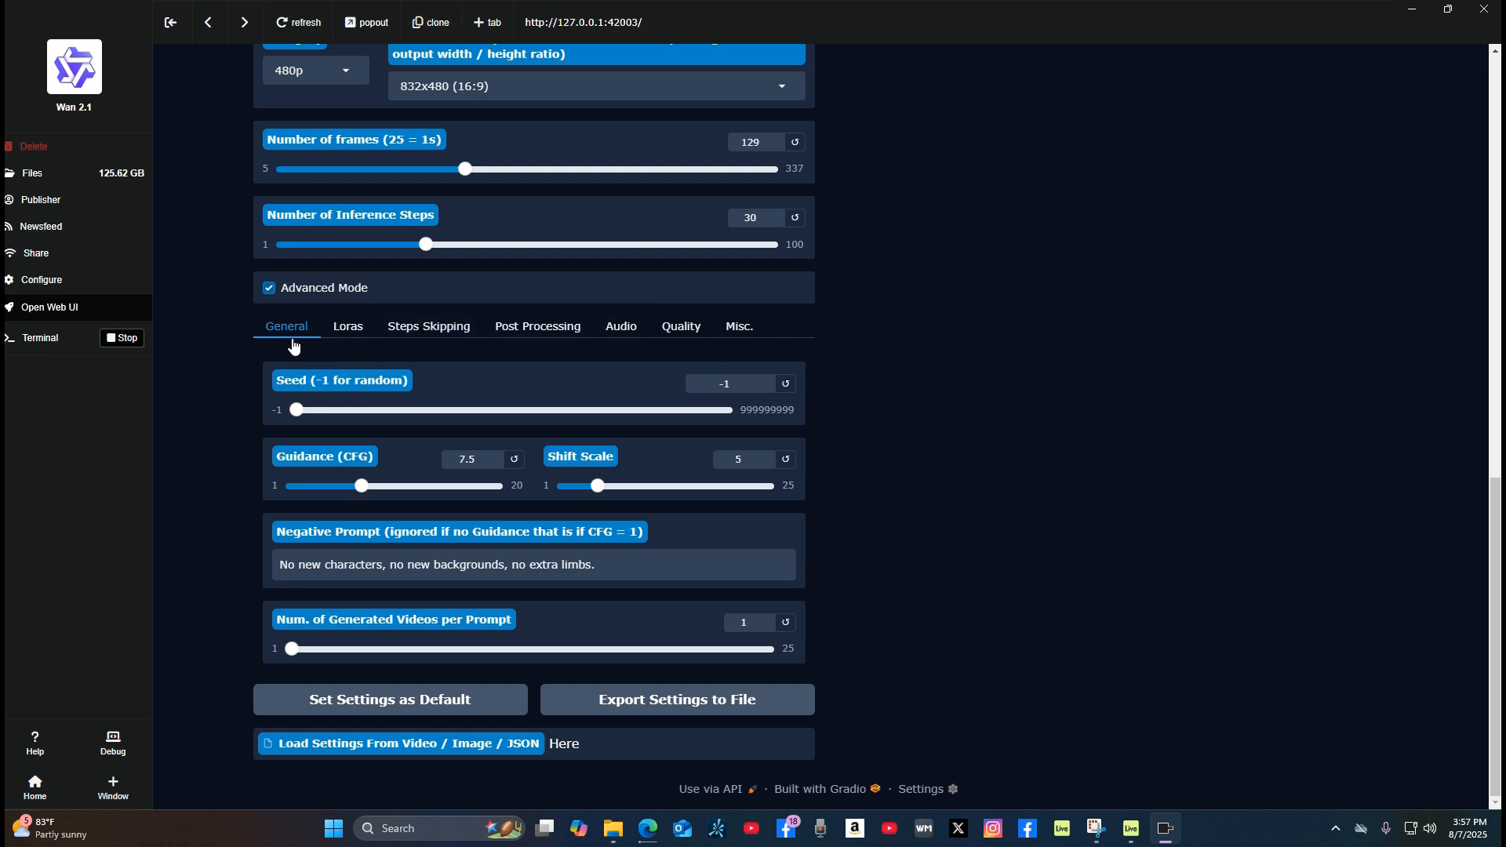
Step: Look at the Loras and Audio advanced options and return to the General settings
left_click(349, 335)
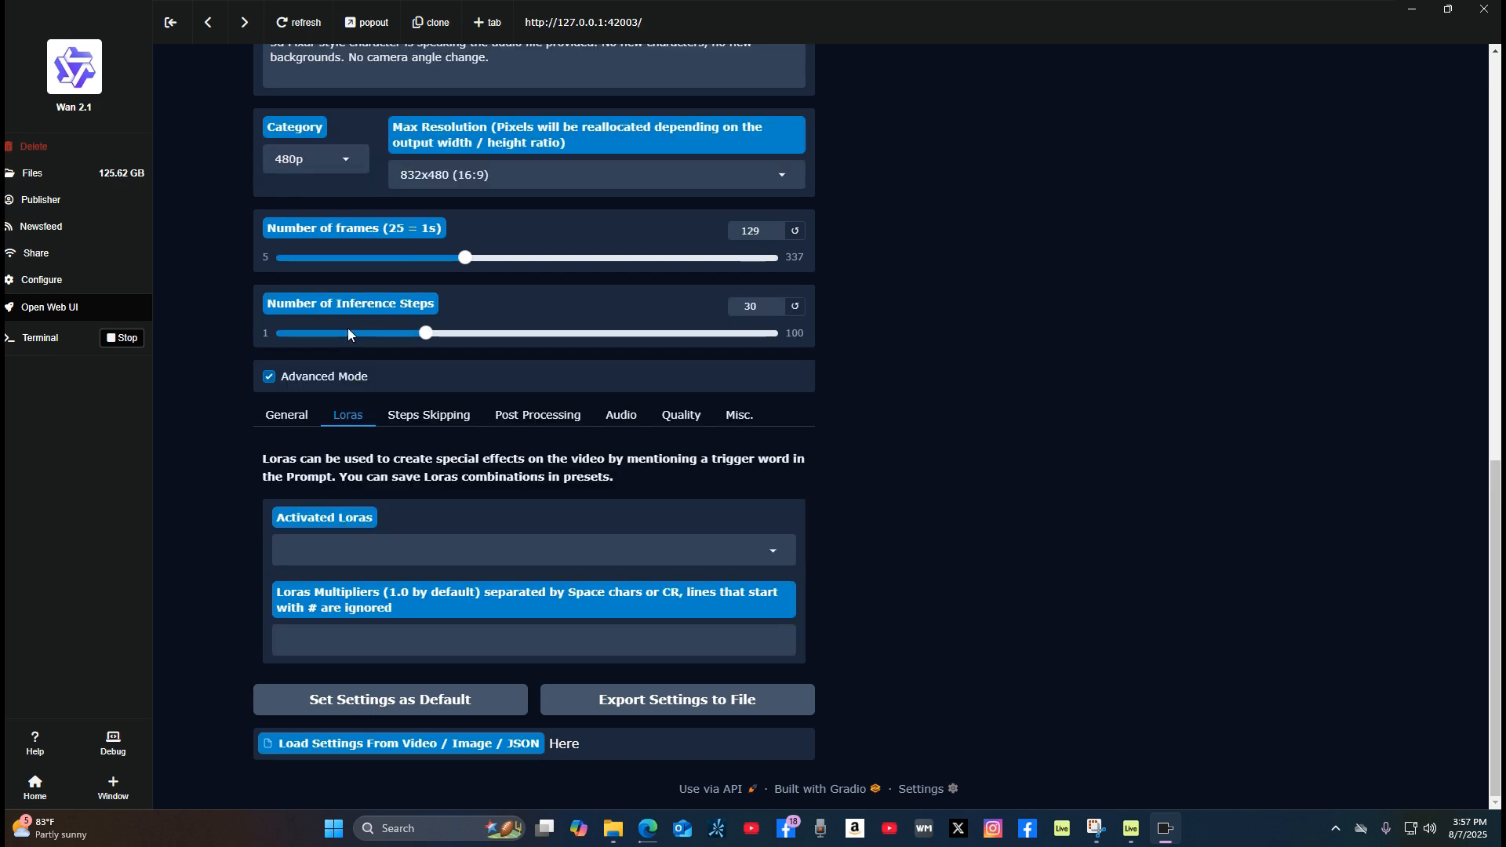
left_click(284, 420)
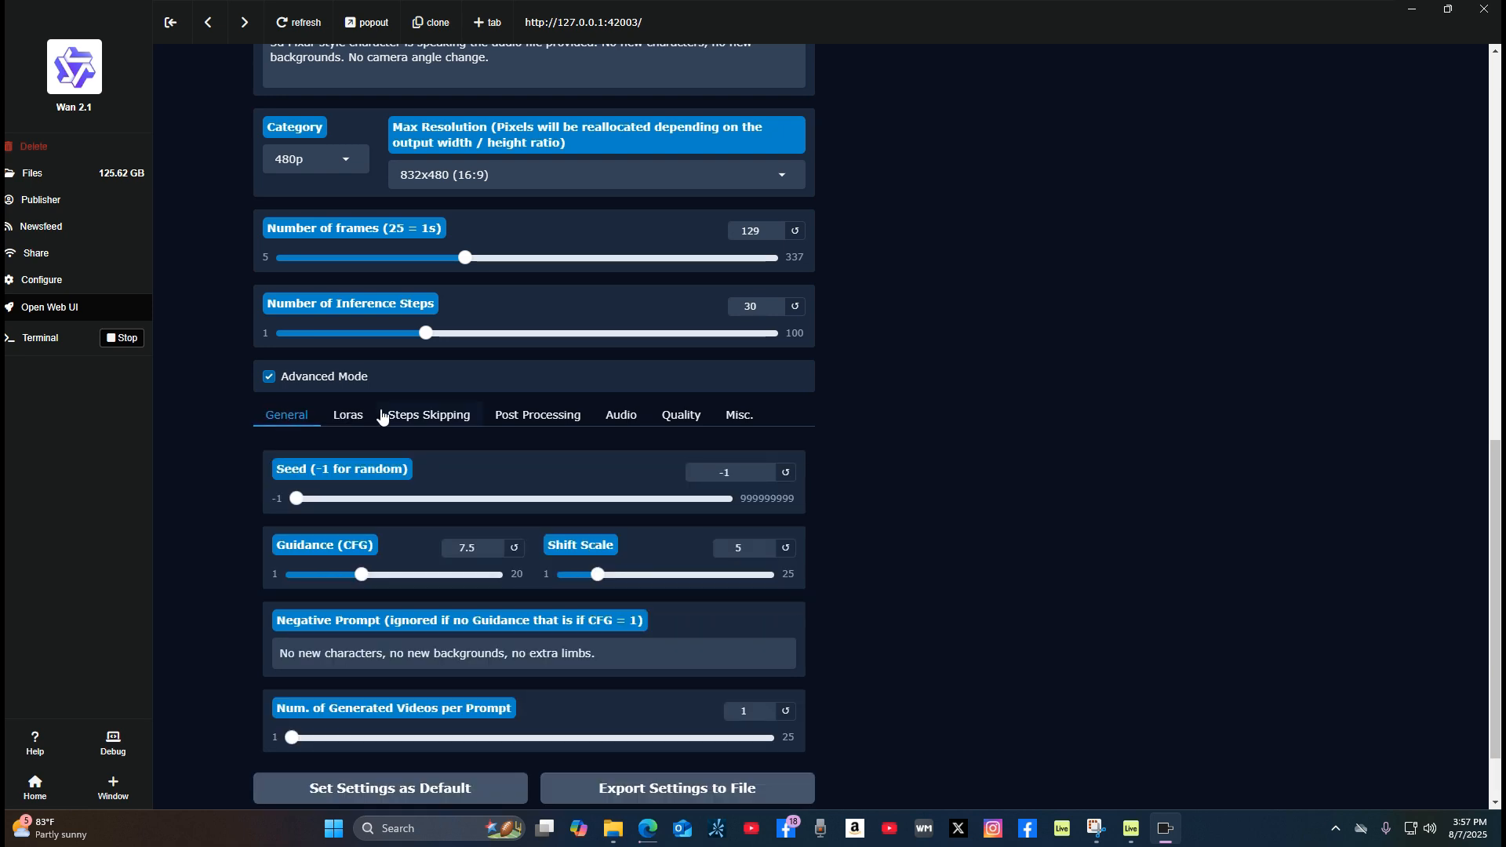
left_click(620, 420)
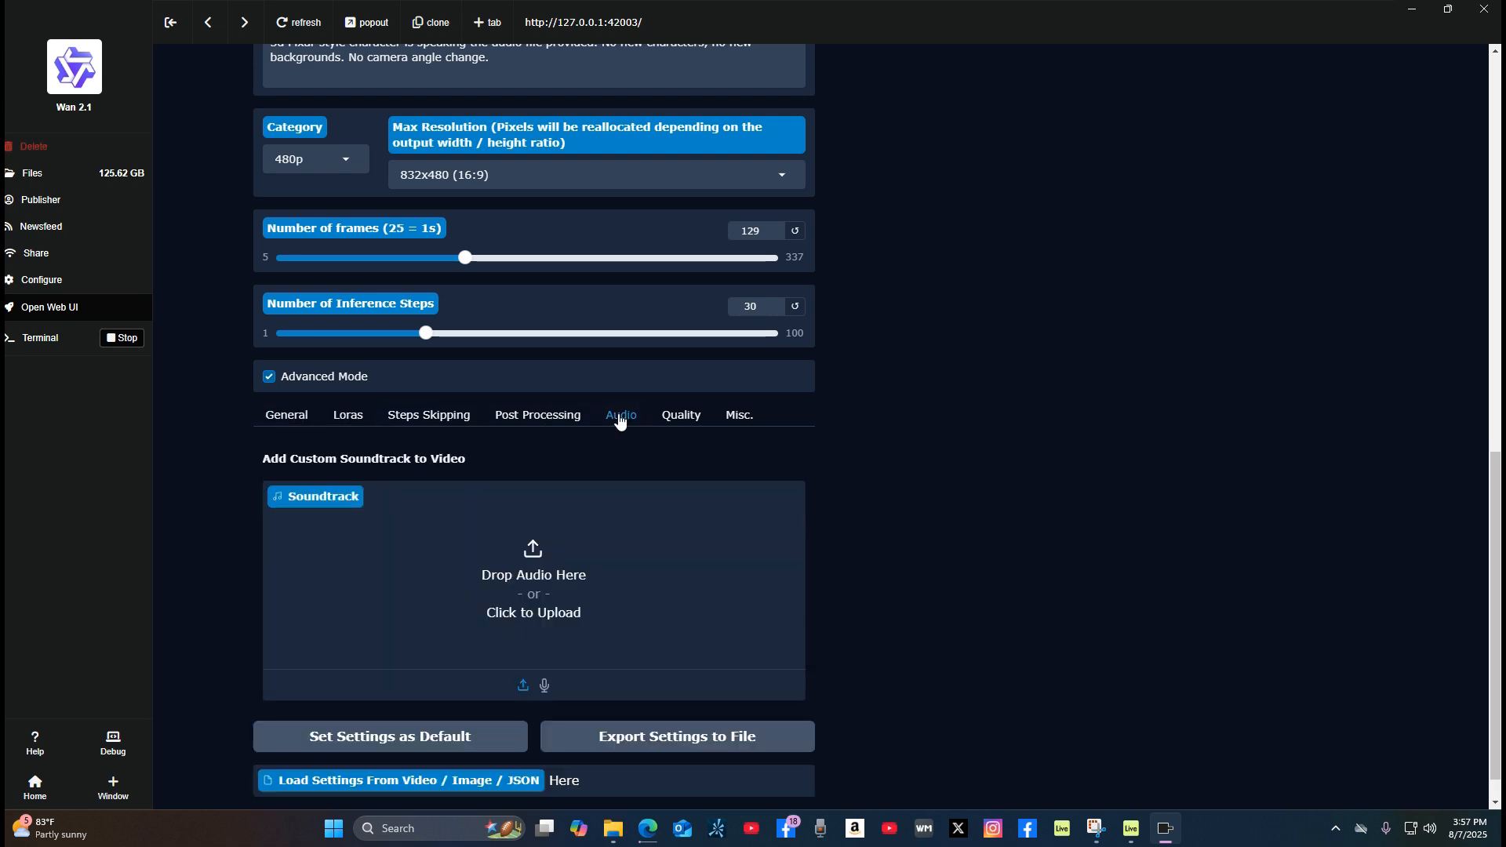
left_click(287, 417)
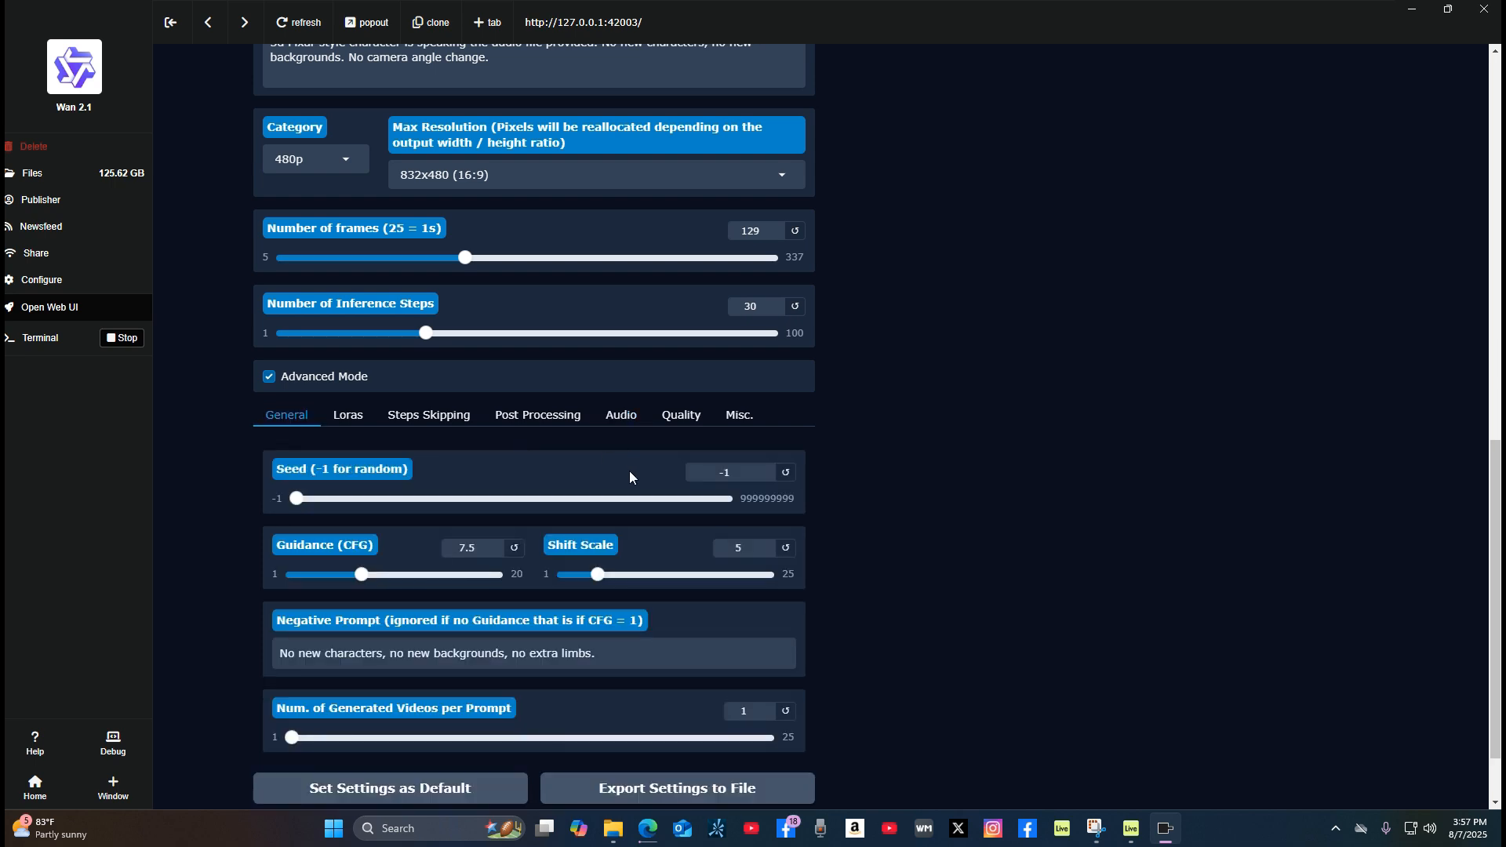
Step: Start generating the avatar video with the current image, voice, prompt and settings
scroll(619, 455, "down", 2)
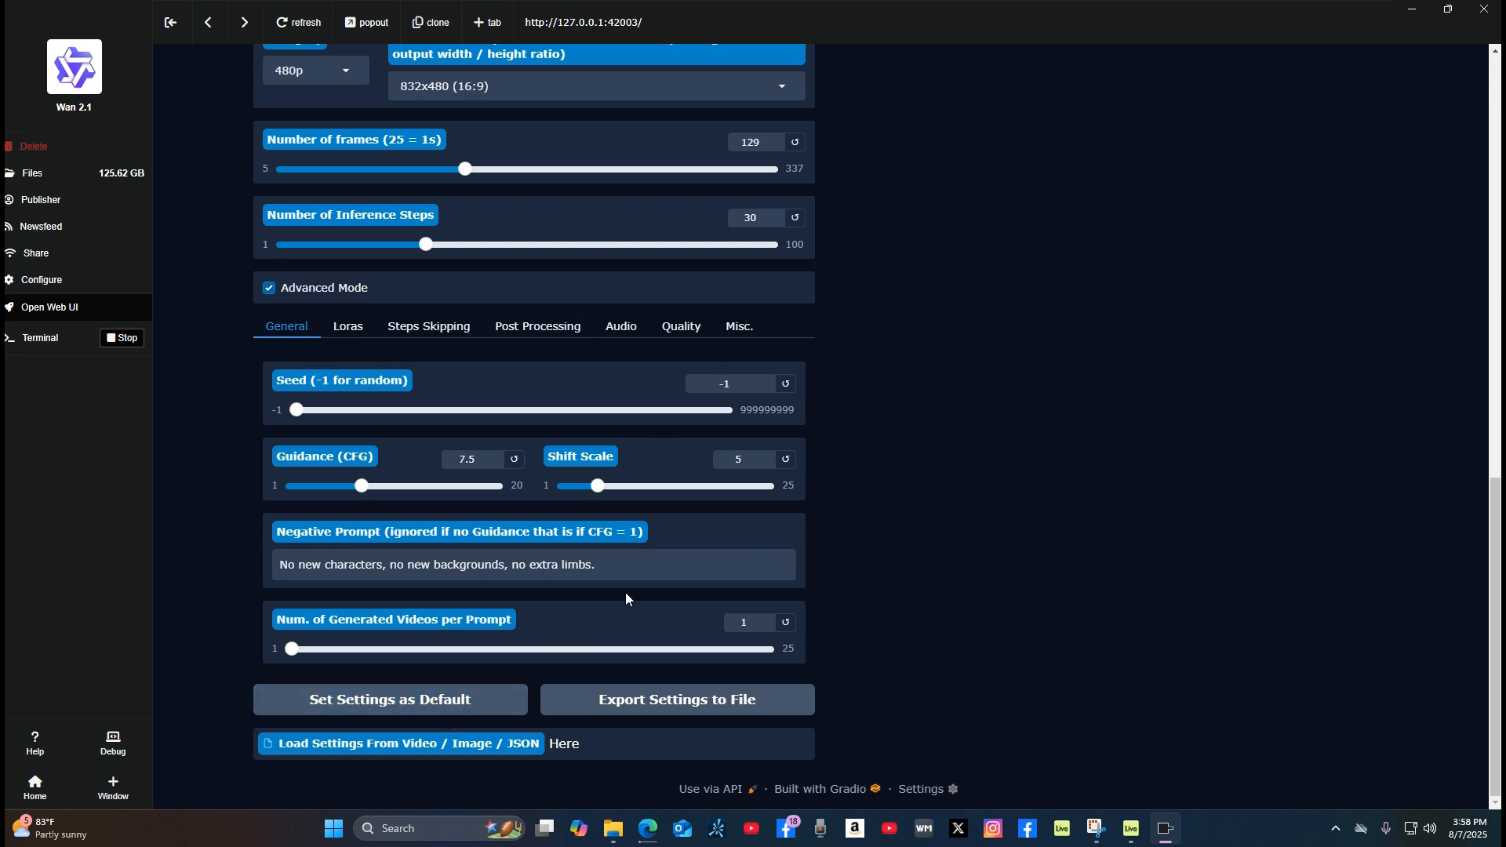
scroll(626, 596, "up", 2)
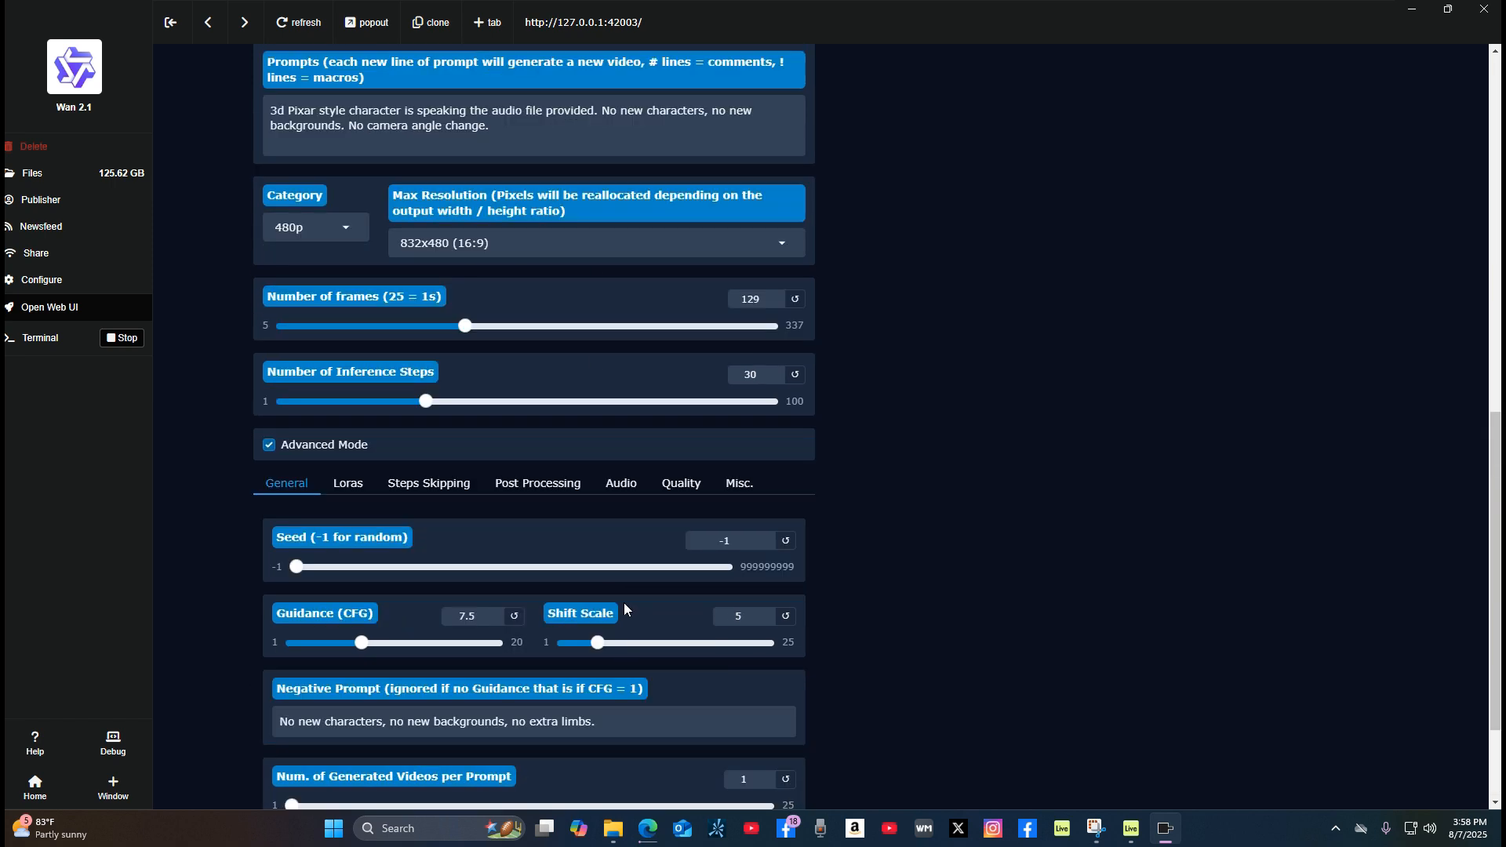
scroll(625, 608, "down", 1)
scroll(627, 619, "up", 3)
scroll(638, 645, "up", 4)
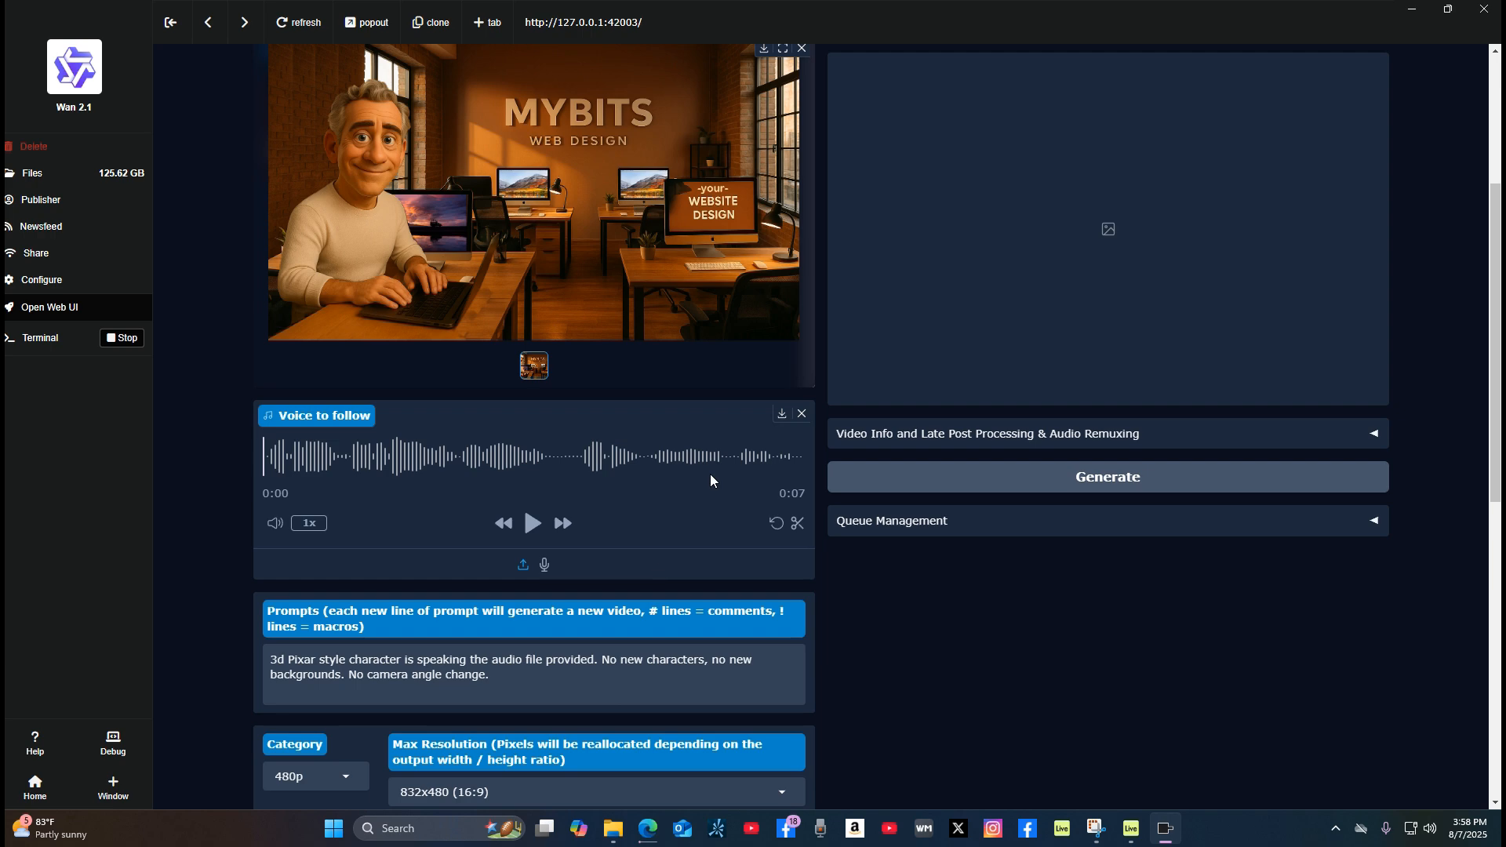
scroll(1153, 357, "up", 3)
scroll(1119, 350, "down", 2)
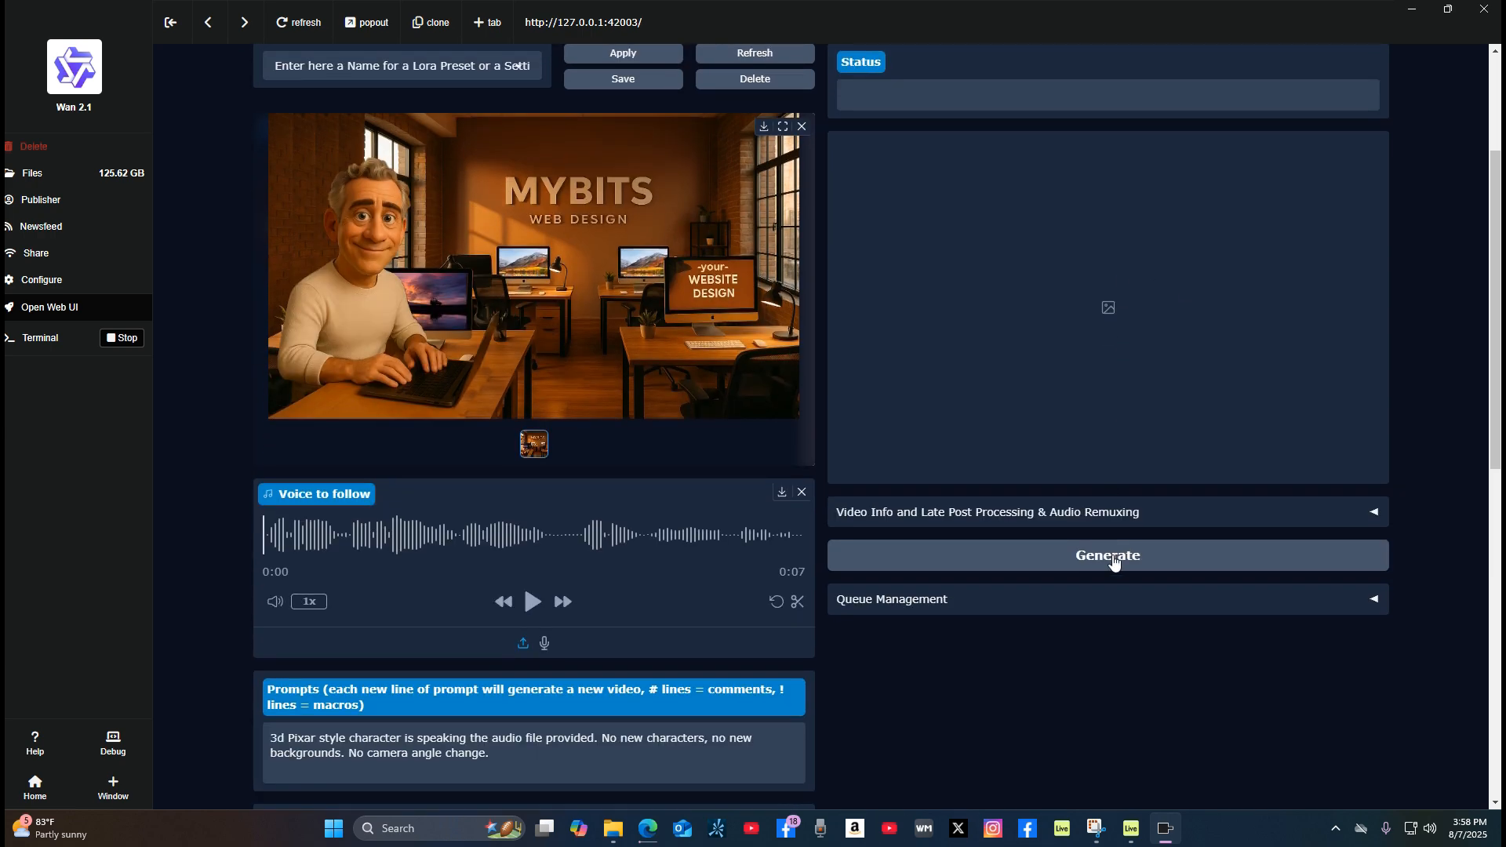
left_click(1164, 559)
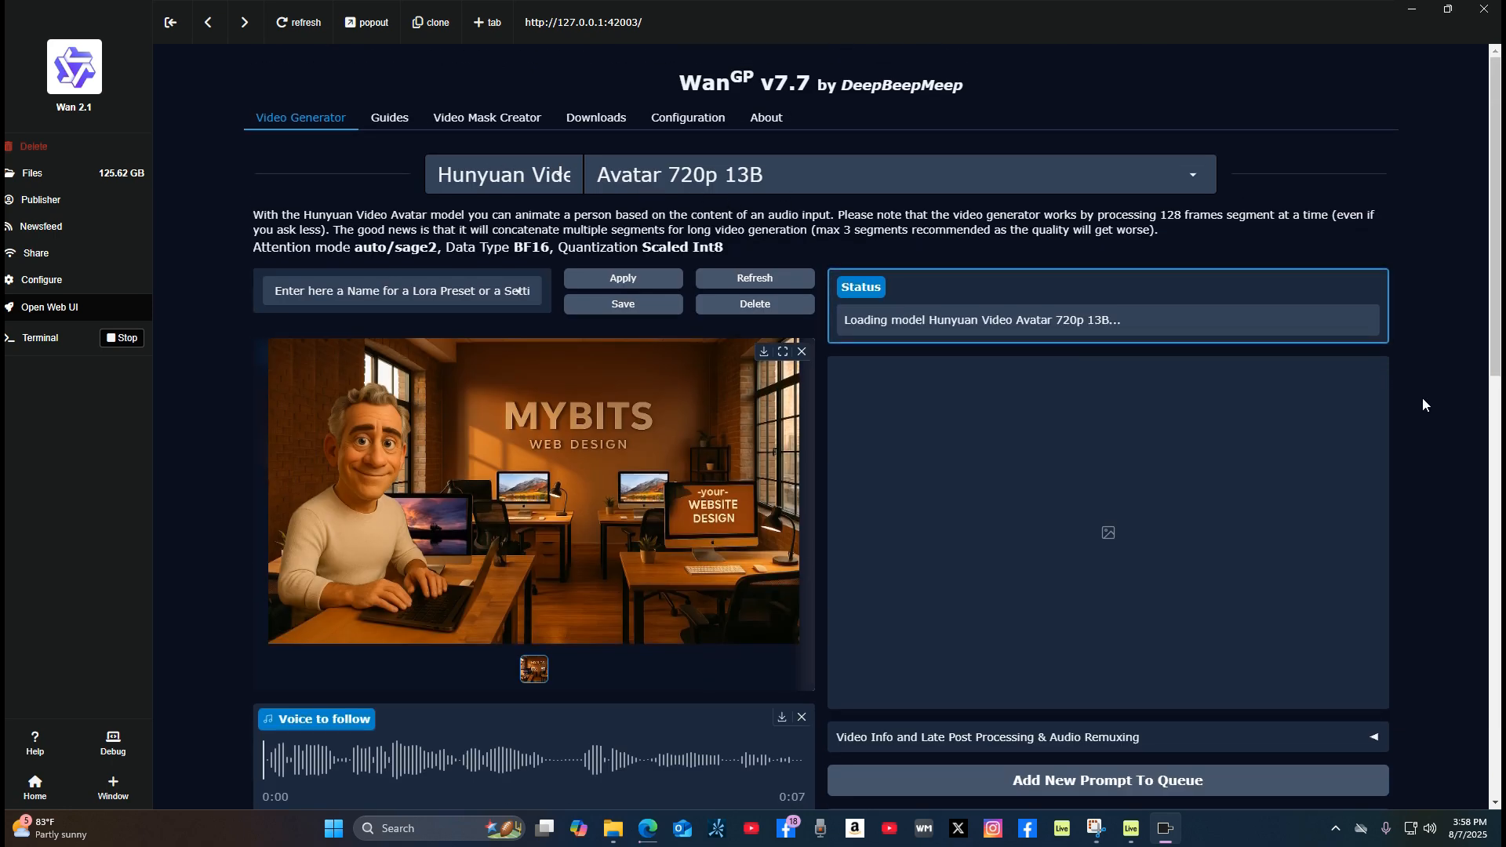
Step: Examine the generation status, the queued prompt with its start image, and the preview area
scroll(1424, 404, "down", 1)
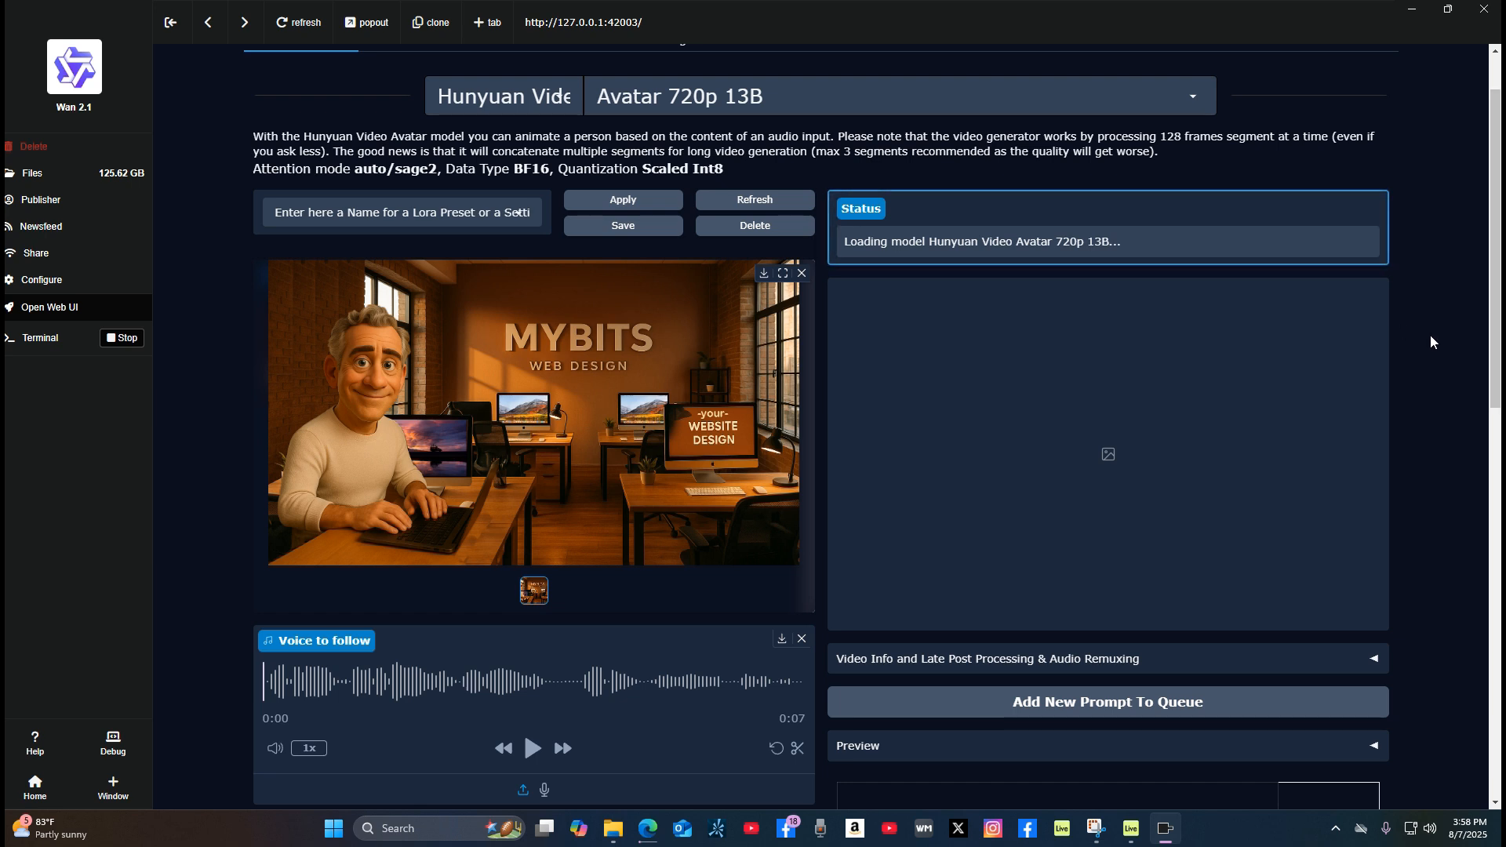
scroll(1448, 333, "down", 2)
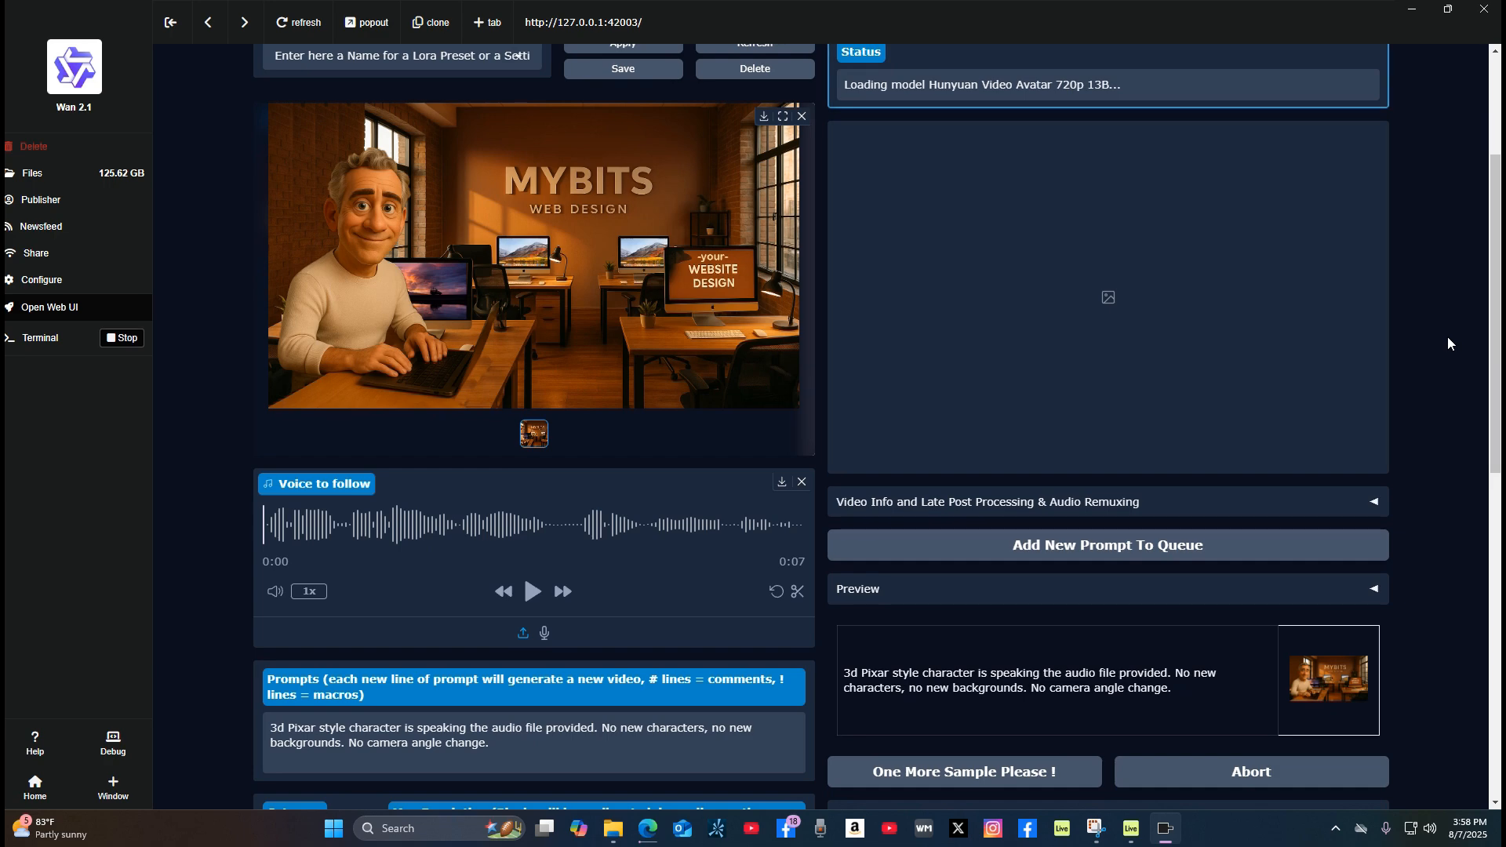
scroll(1448, 343, "up", 3)
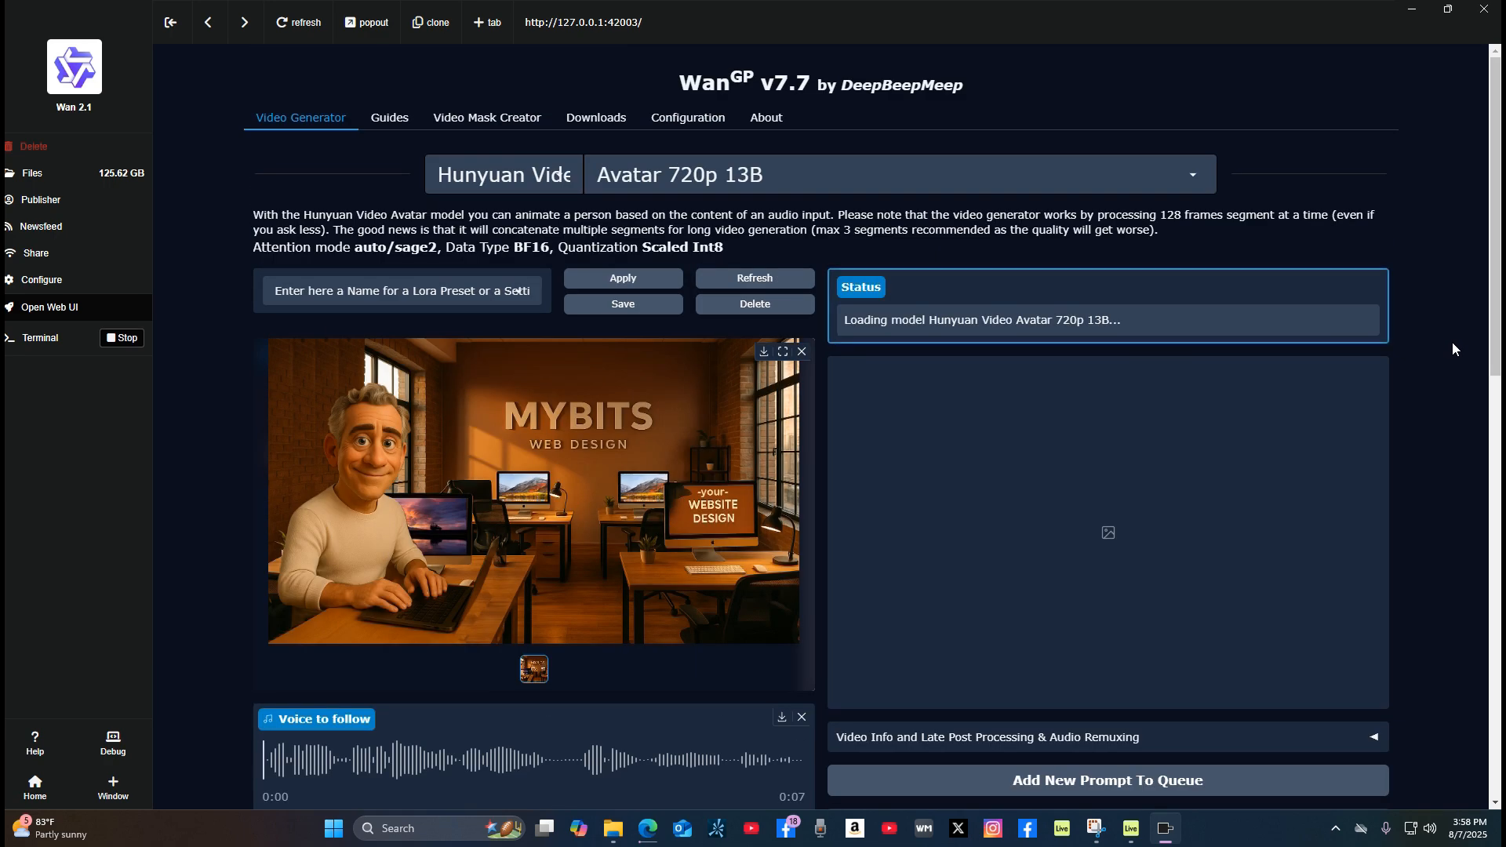
scroll(1453, 349, "down", 1)
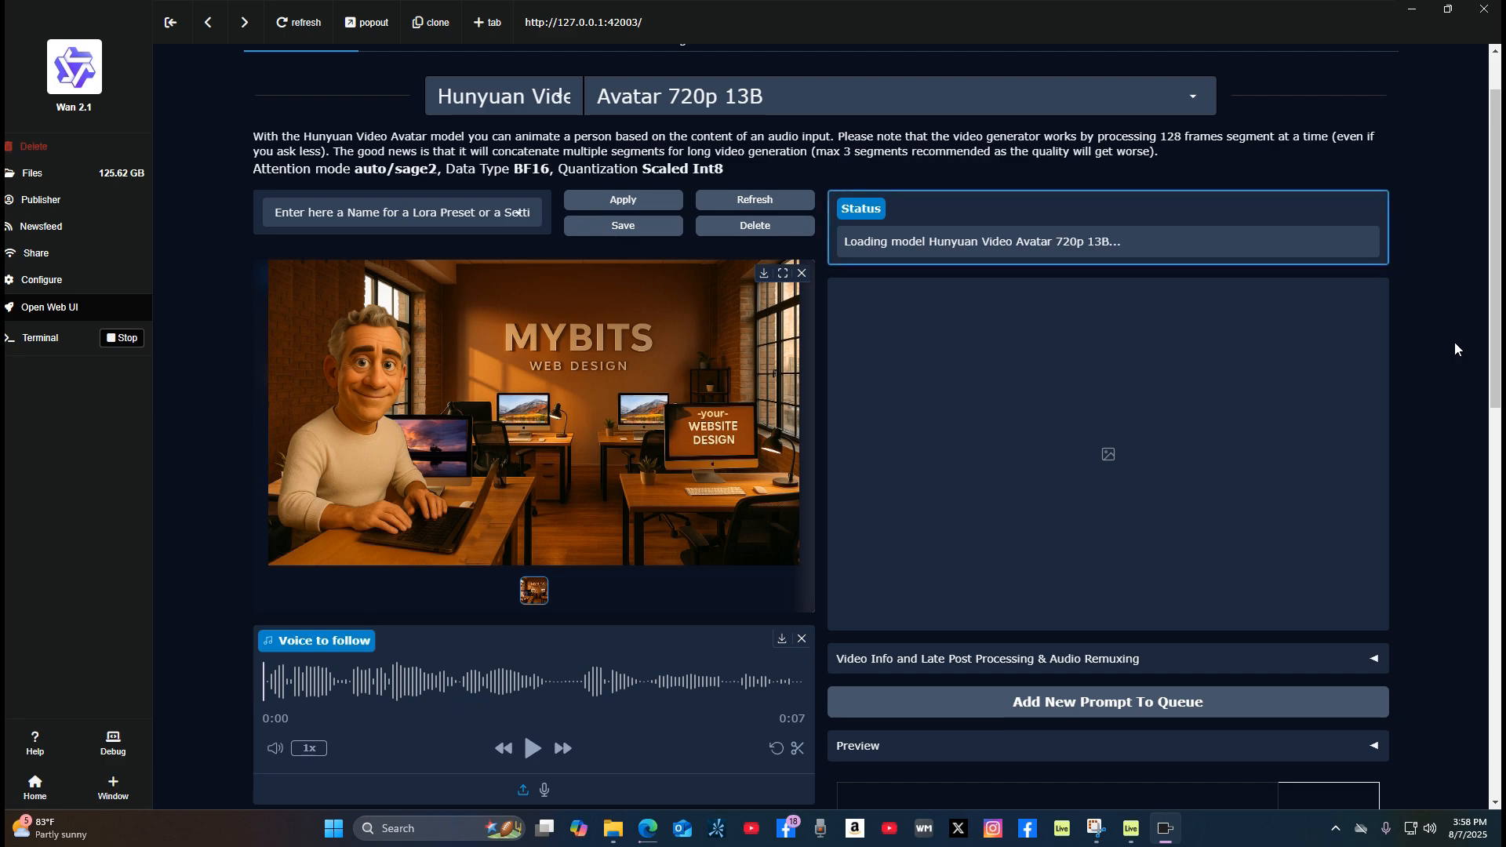
scroll(1455, 349, "down", 1)
scroll(1456, 347, "down", 1)
scroll(1456, 347, "down", 2)
scroll(1456, 347, "up", 5)
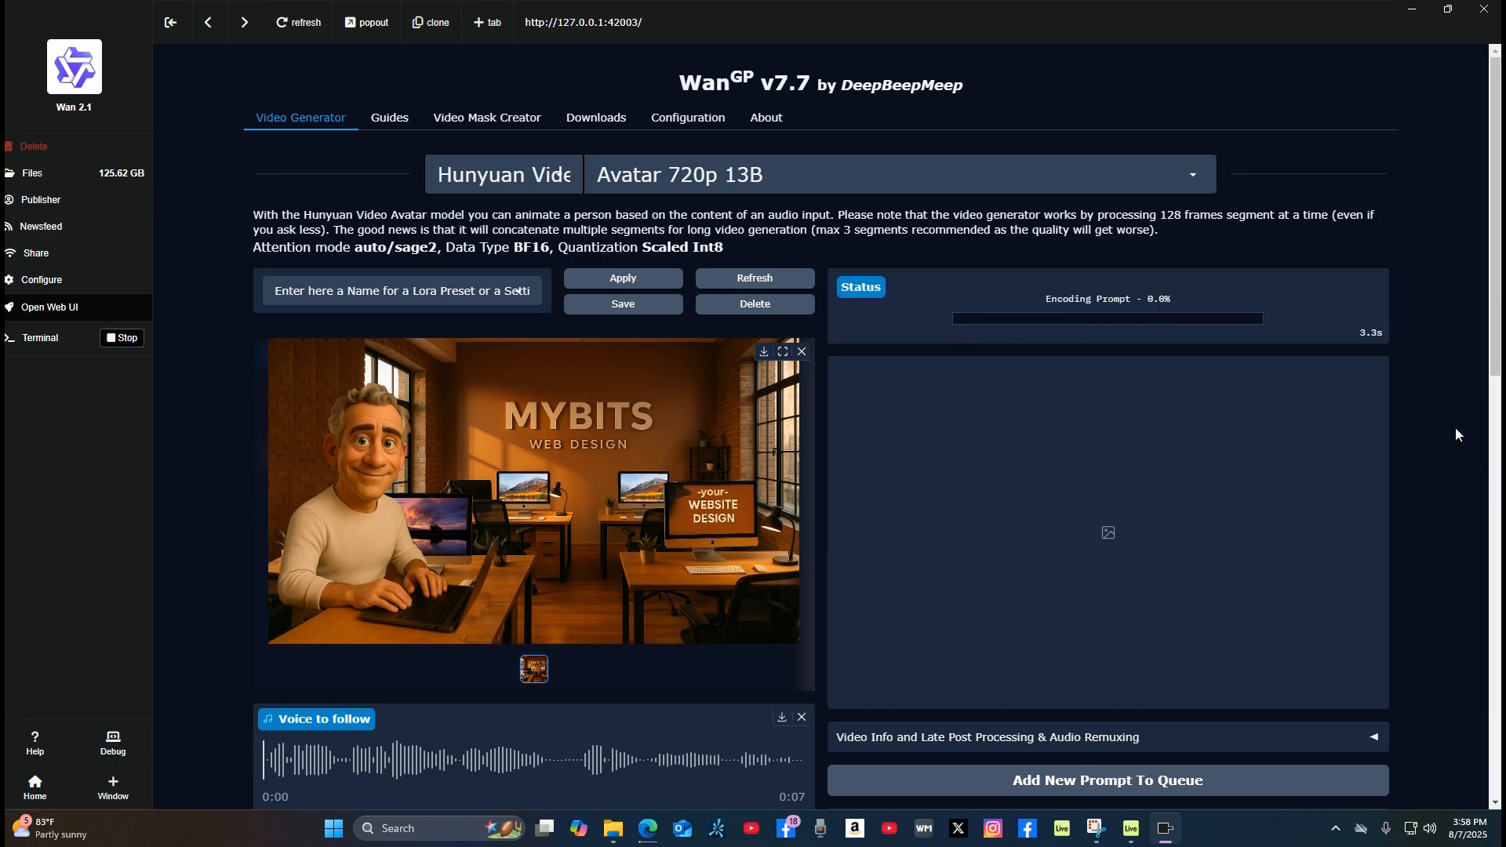
Step: Review the voice audio, prompt, resolution, frame count and inference steps while the avatar video generates
scroll(738, 651, "down", 4)
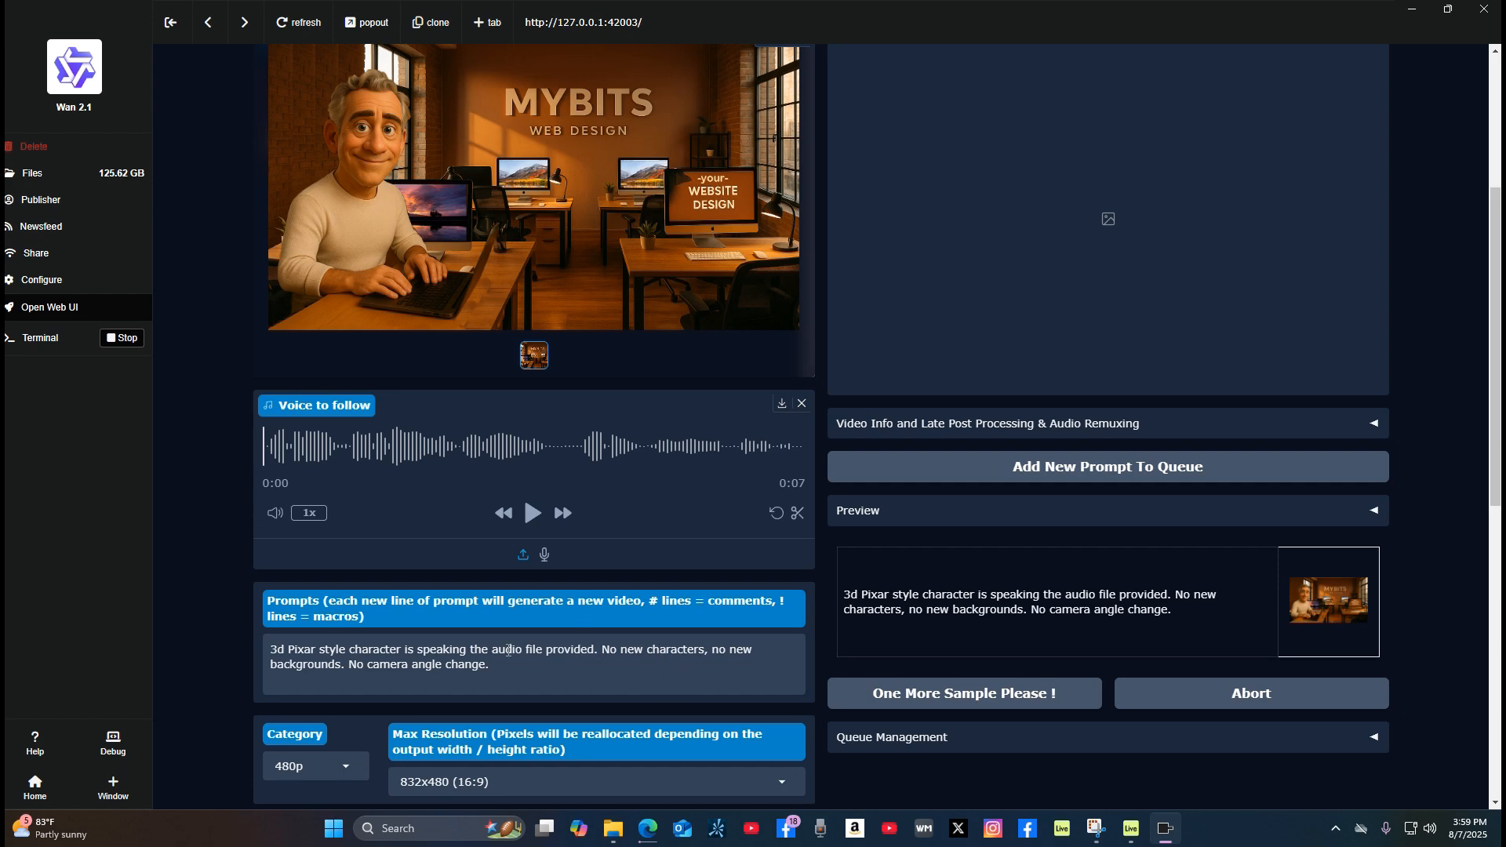
scroll(550, 663, "down", 5)
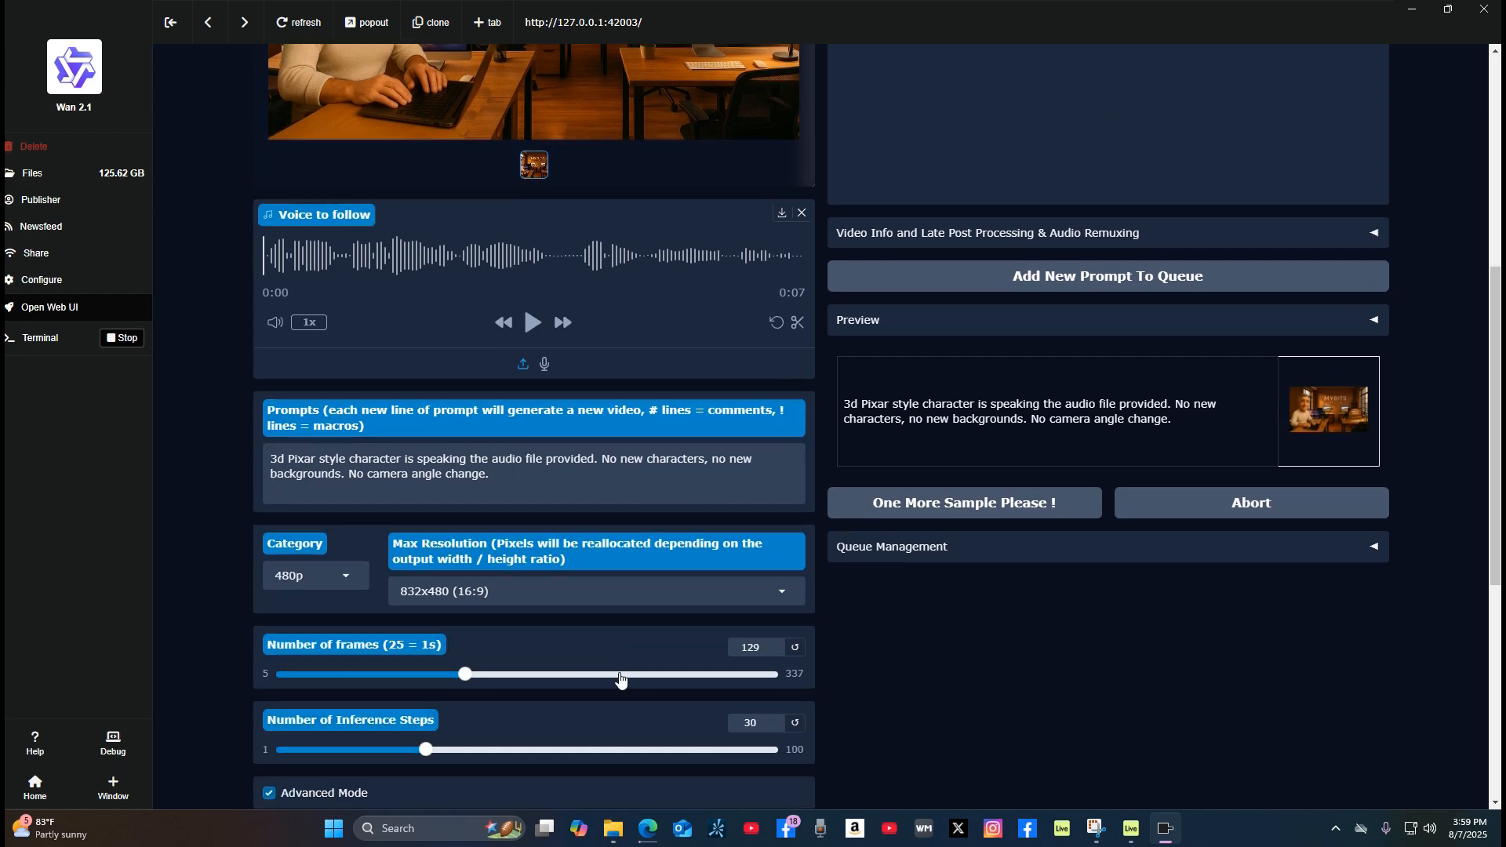
scroll(619, 660, "up", 9)
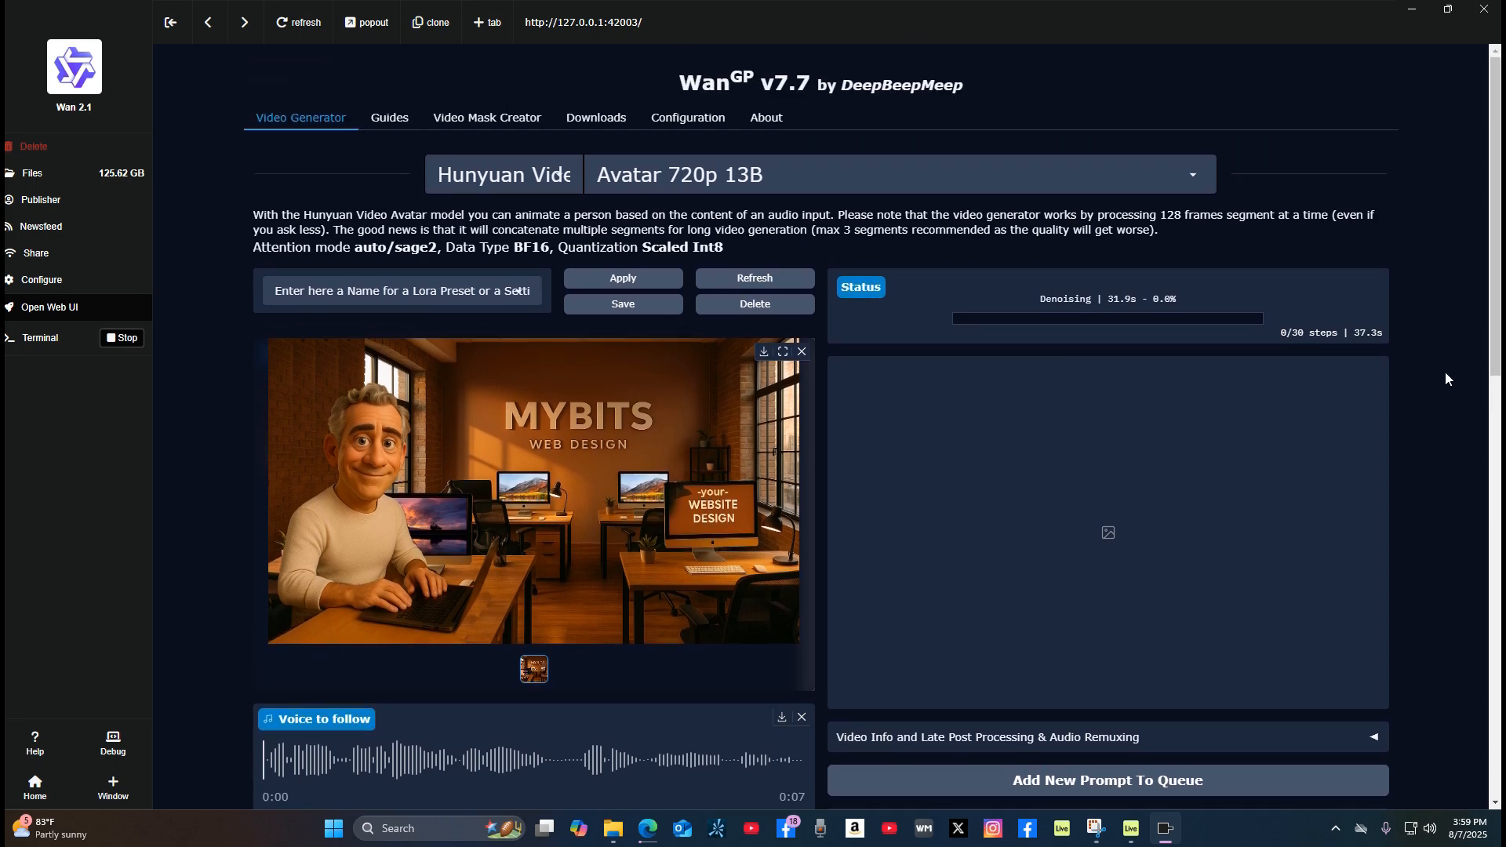
scroll(1446, 374, "down", 2)
scroll(1446, 375, "up", 2)
scroll(1451, 375, "down", 2)
scroll(1451, 375, "up", 2)
scroll(1451, 375, "down", 2)
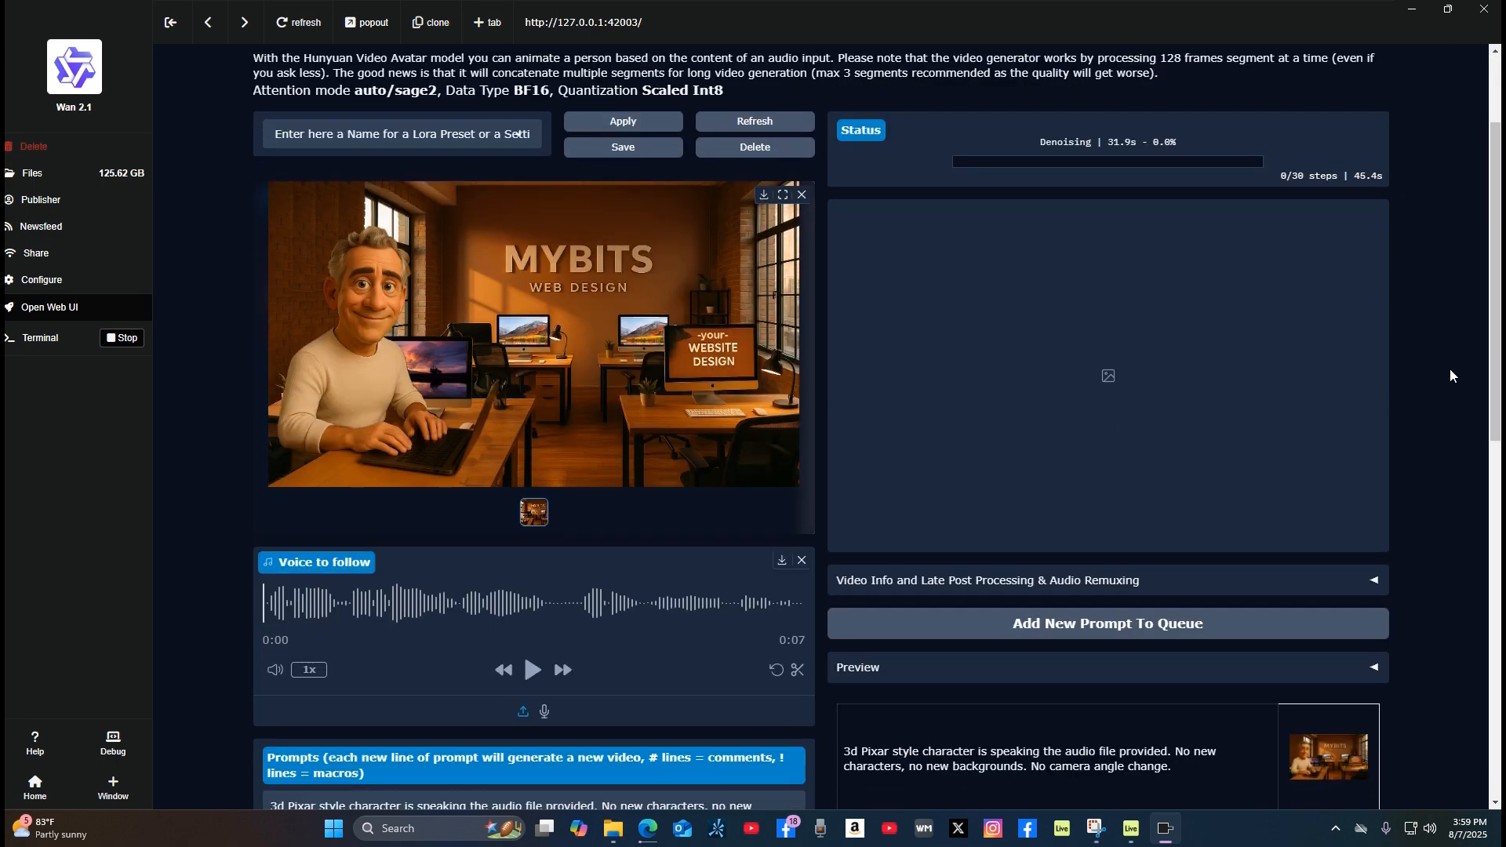
scroll(1451, 375, "up", 2)
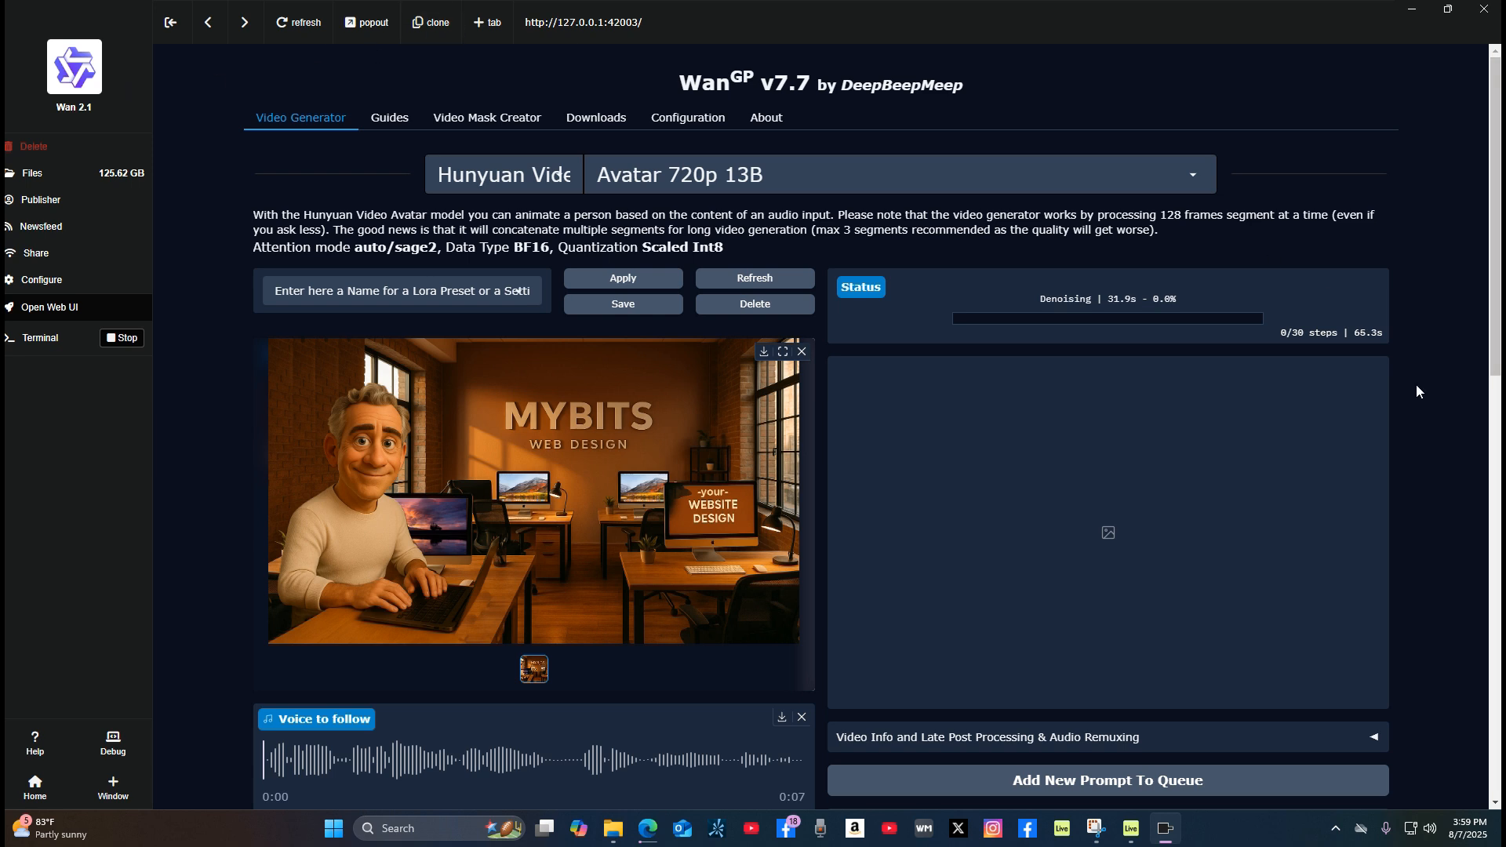
scroll(1416, 384, "down", 2)
scroll(1410, 401, "up", 6)
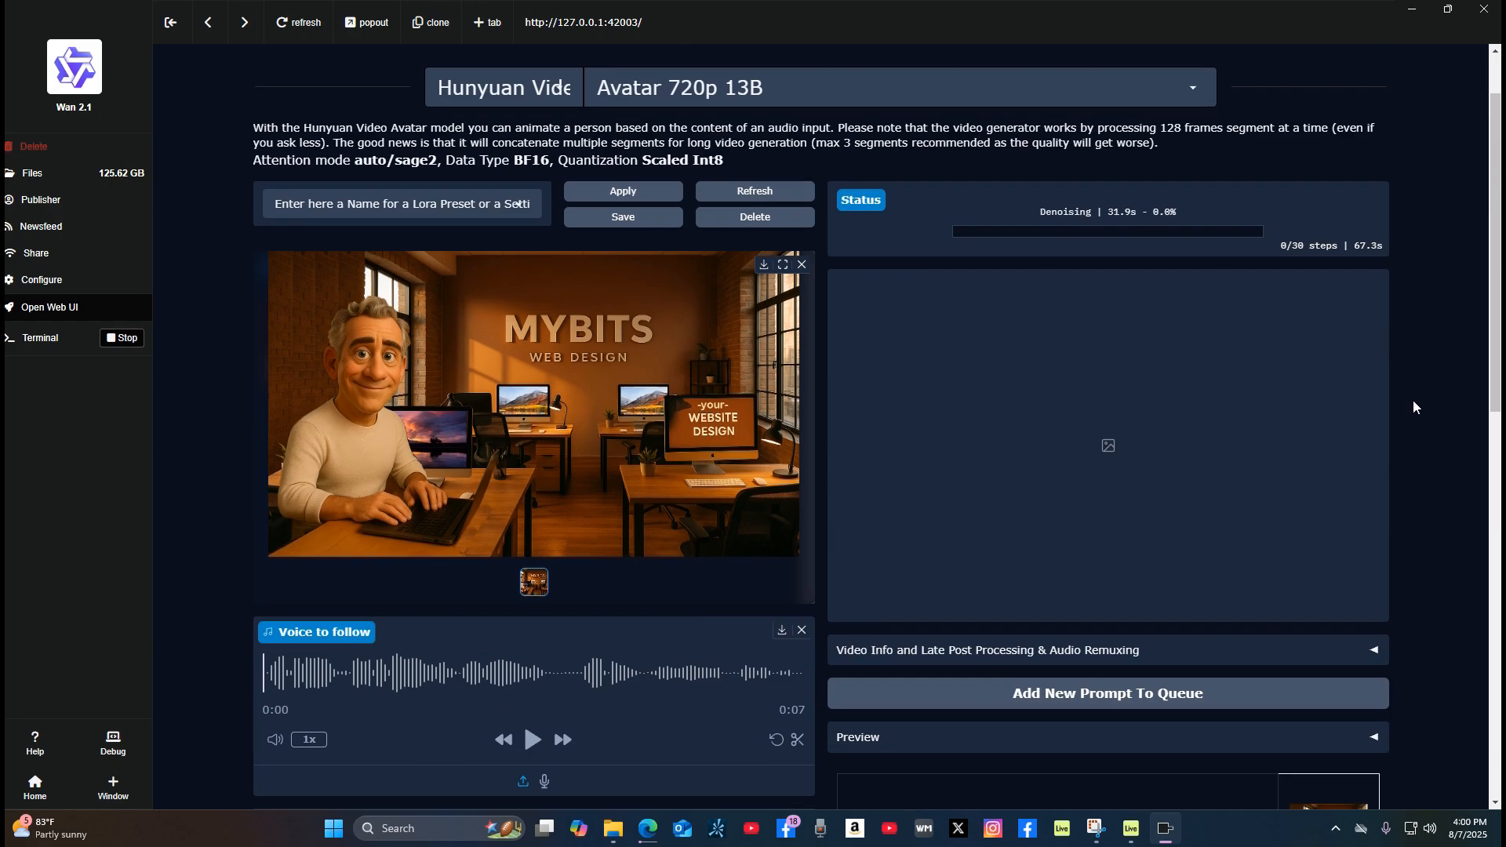
scroll(1424, 389, "down", 8)
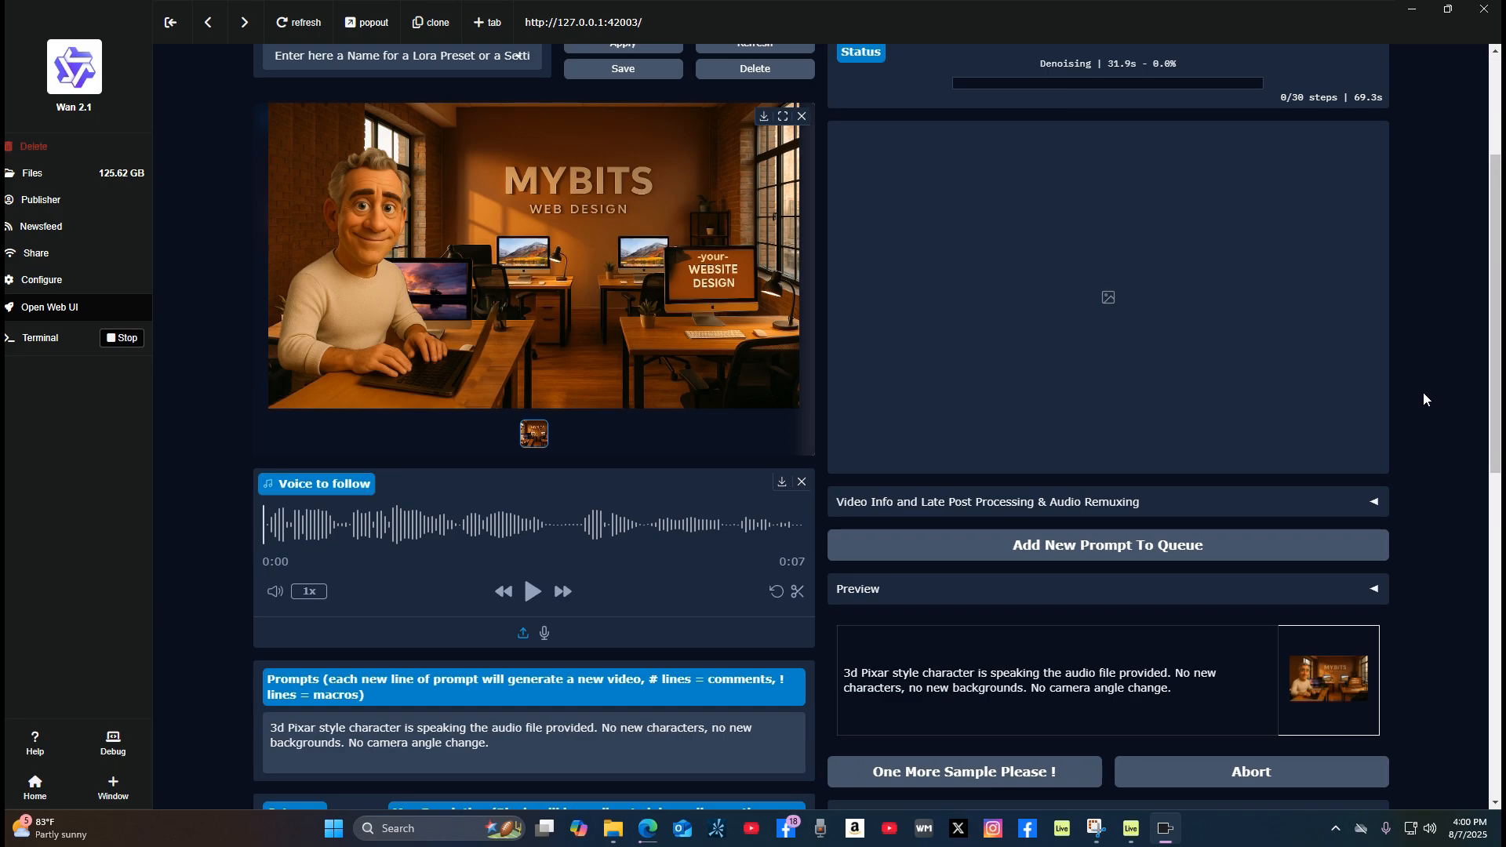
scroll(1421, 398, "up", 8)
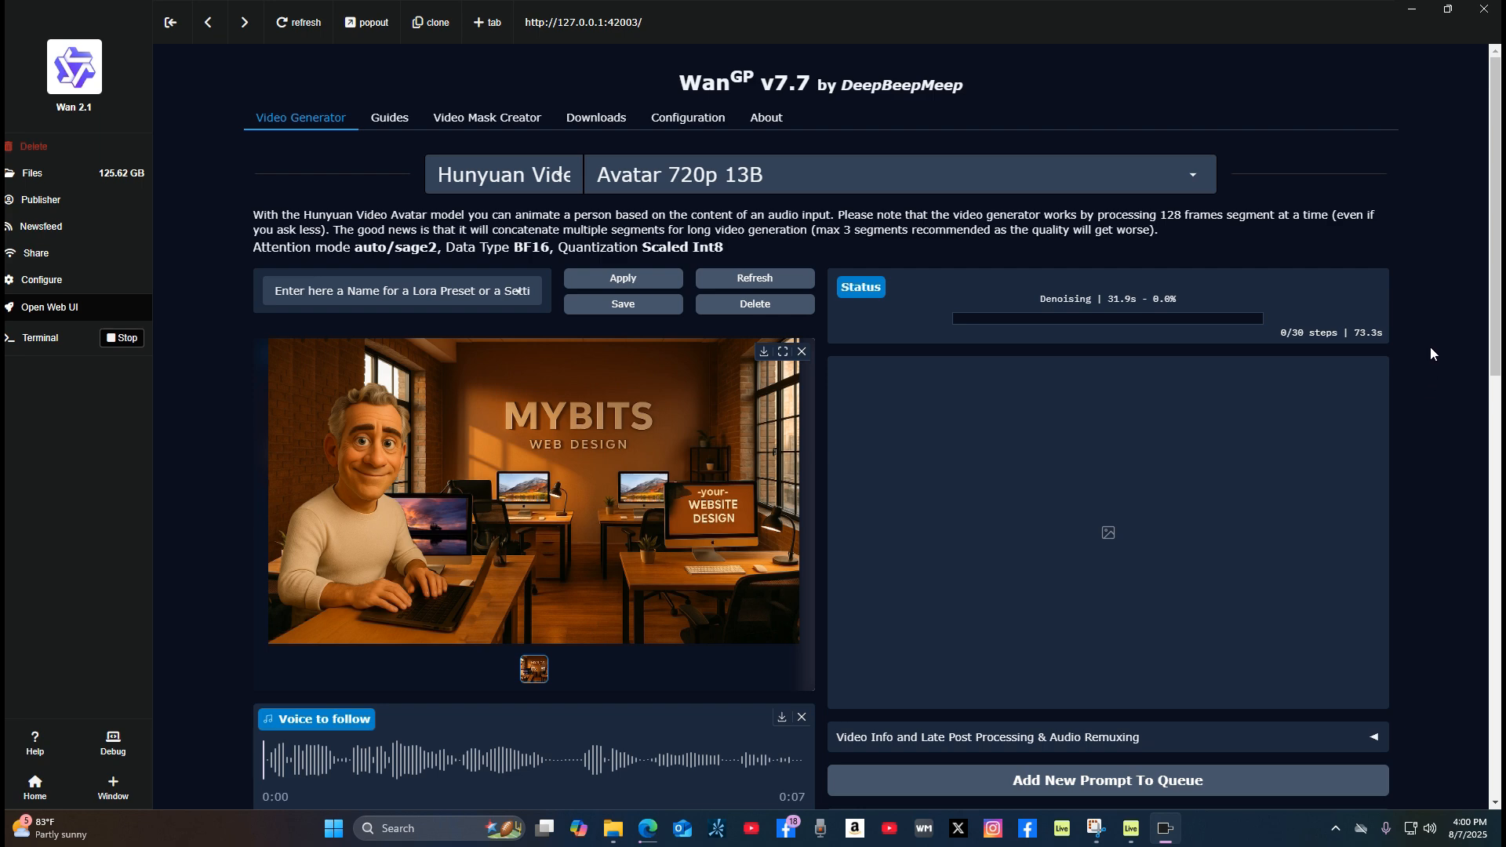
scroll(1437, 338, "down", 1)
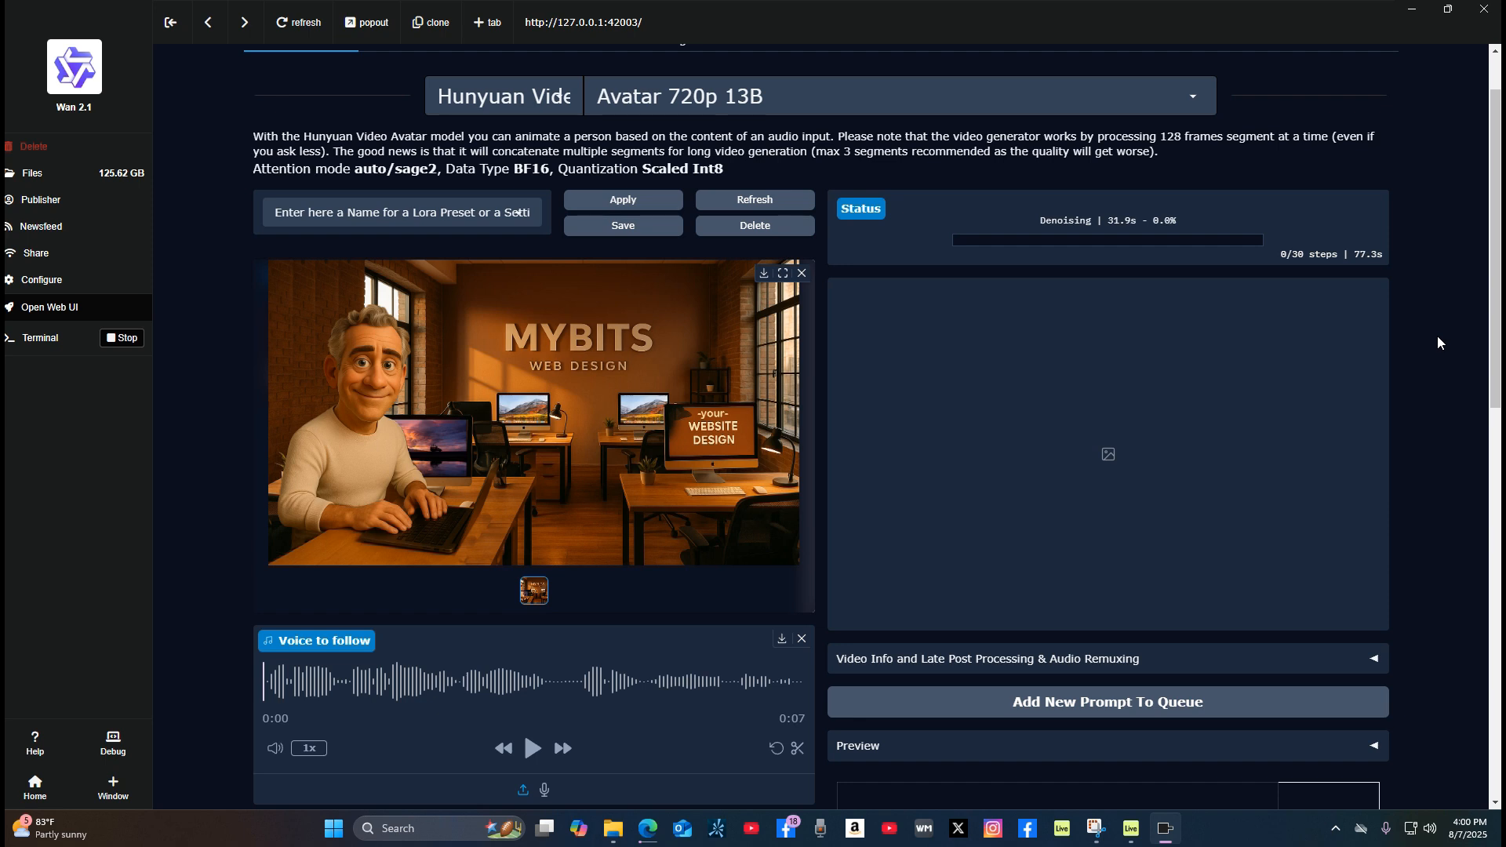
scroll(1442, 355, "up", 1)
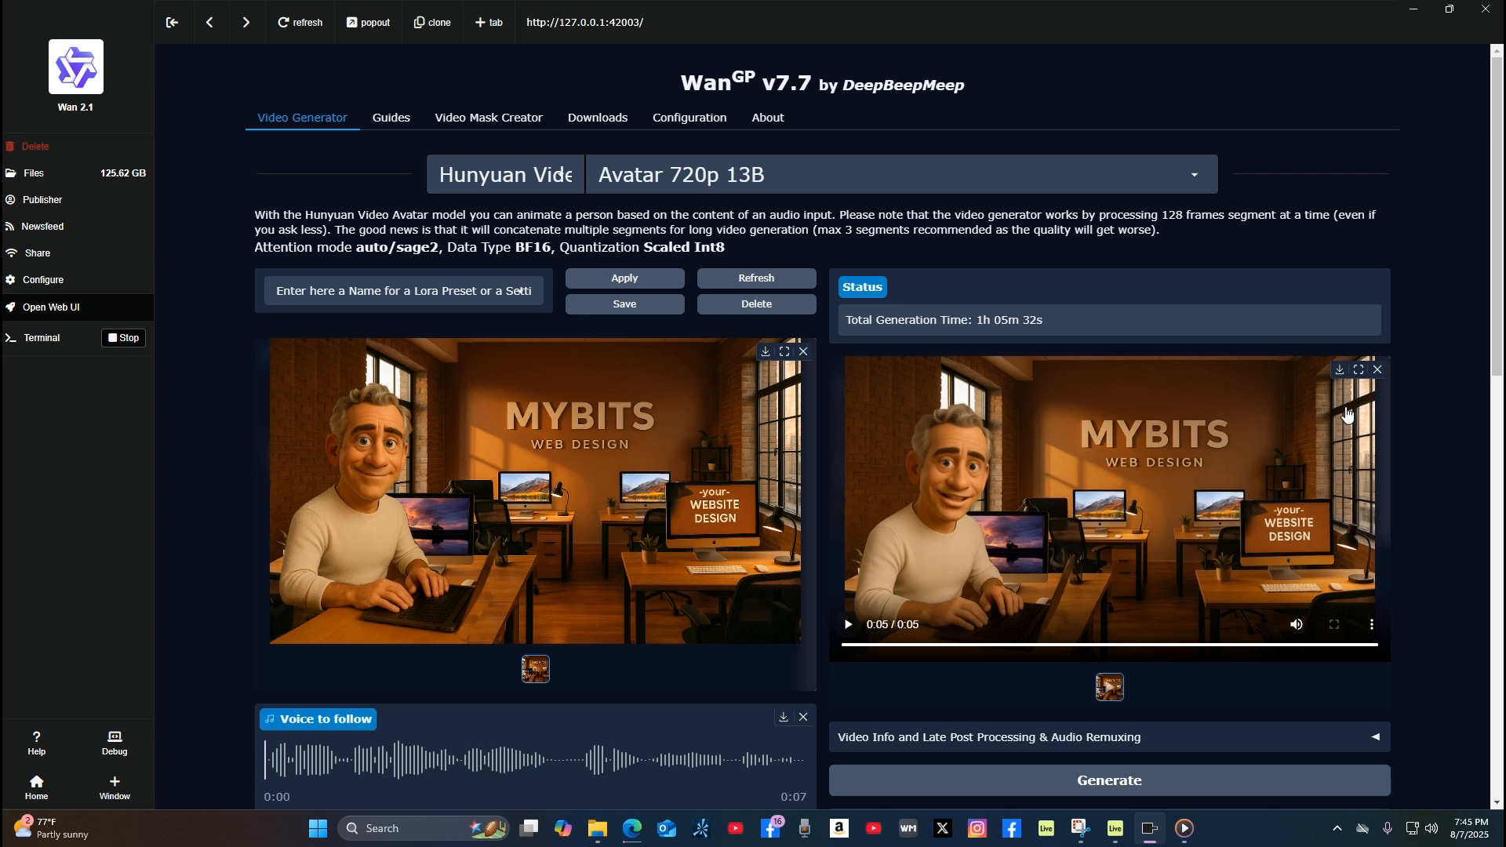
Step: Download the generated avatar video to the Downloads folder as part2
left_click(1339, 370)
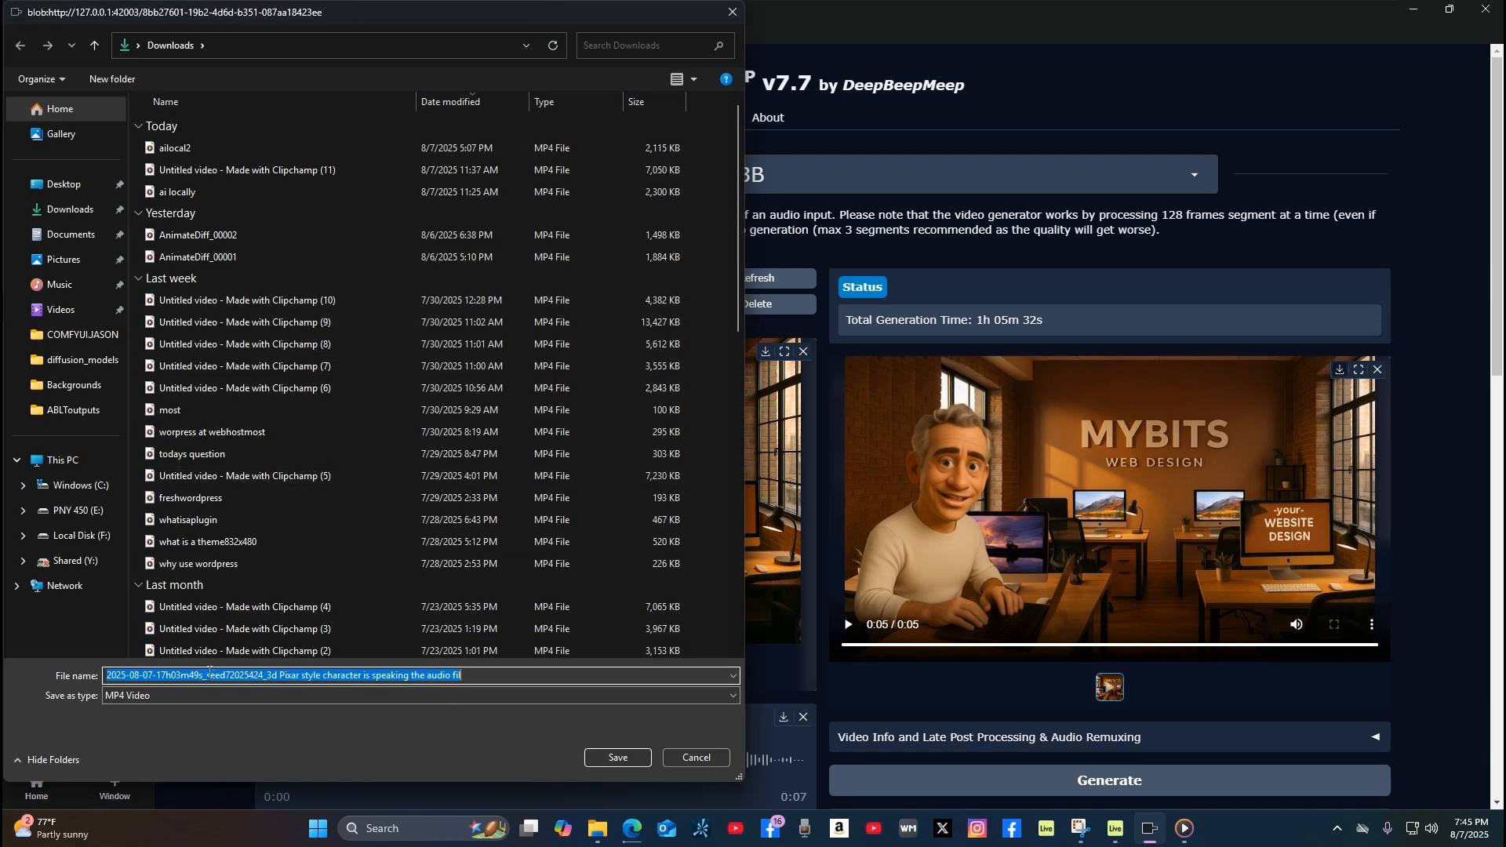
type("part2")
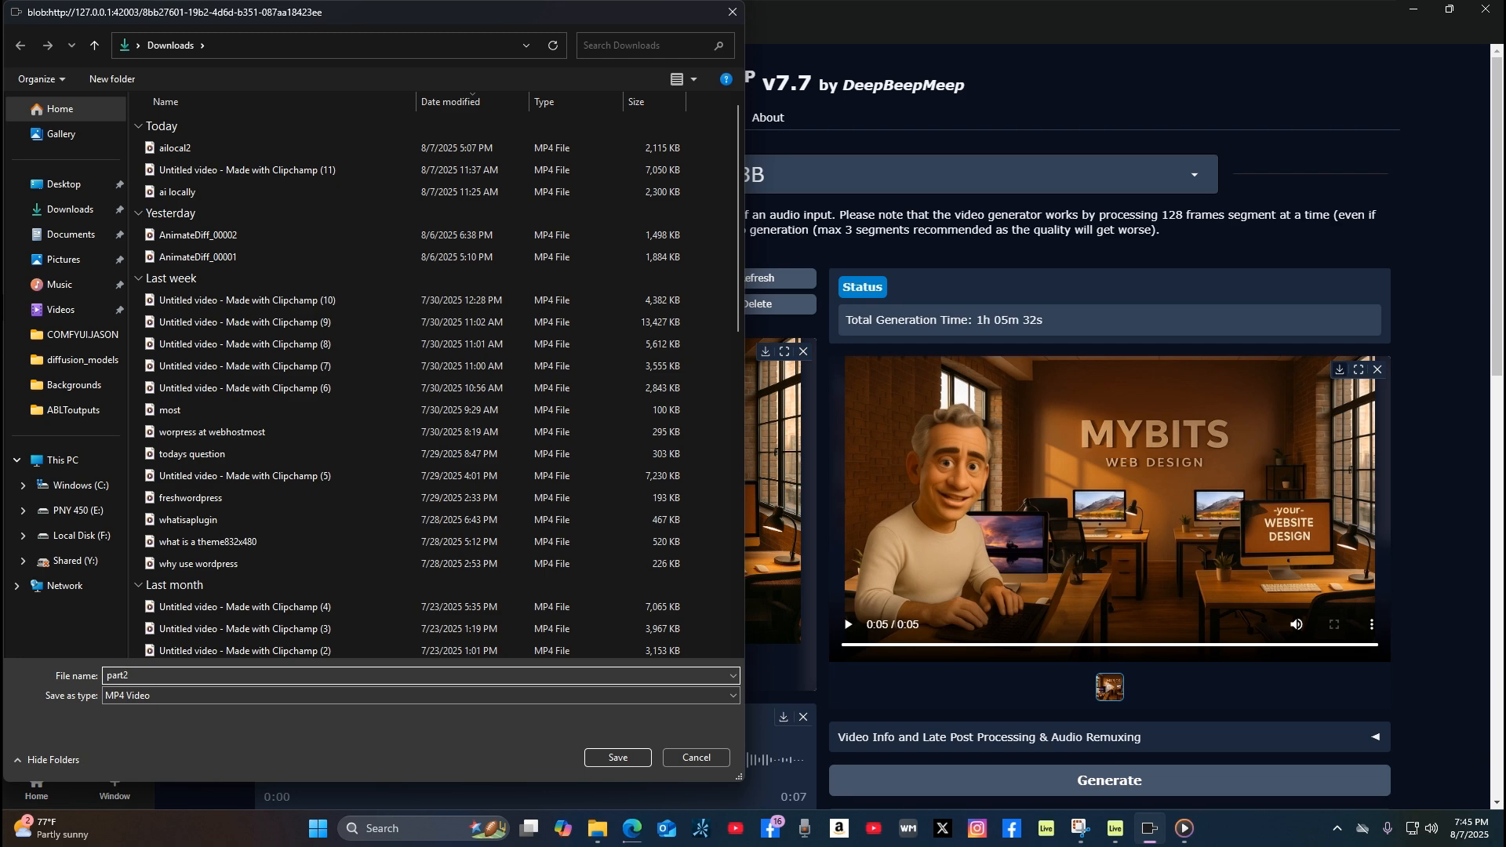
key("Return")
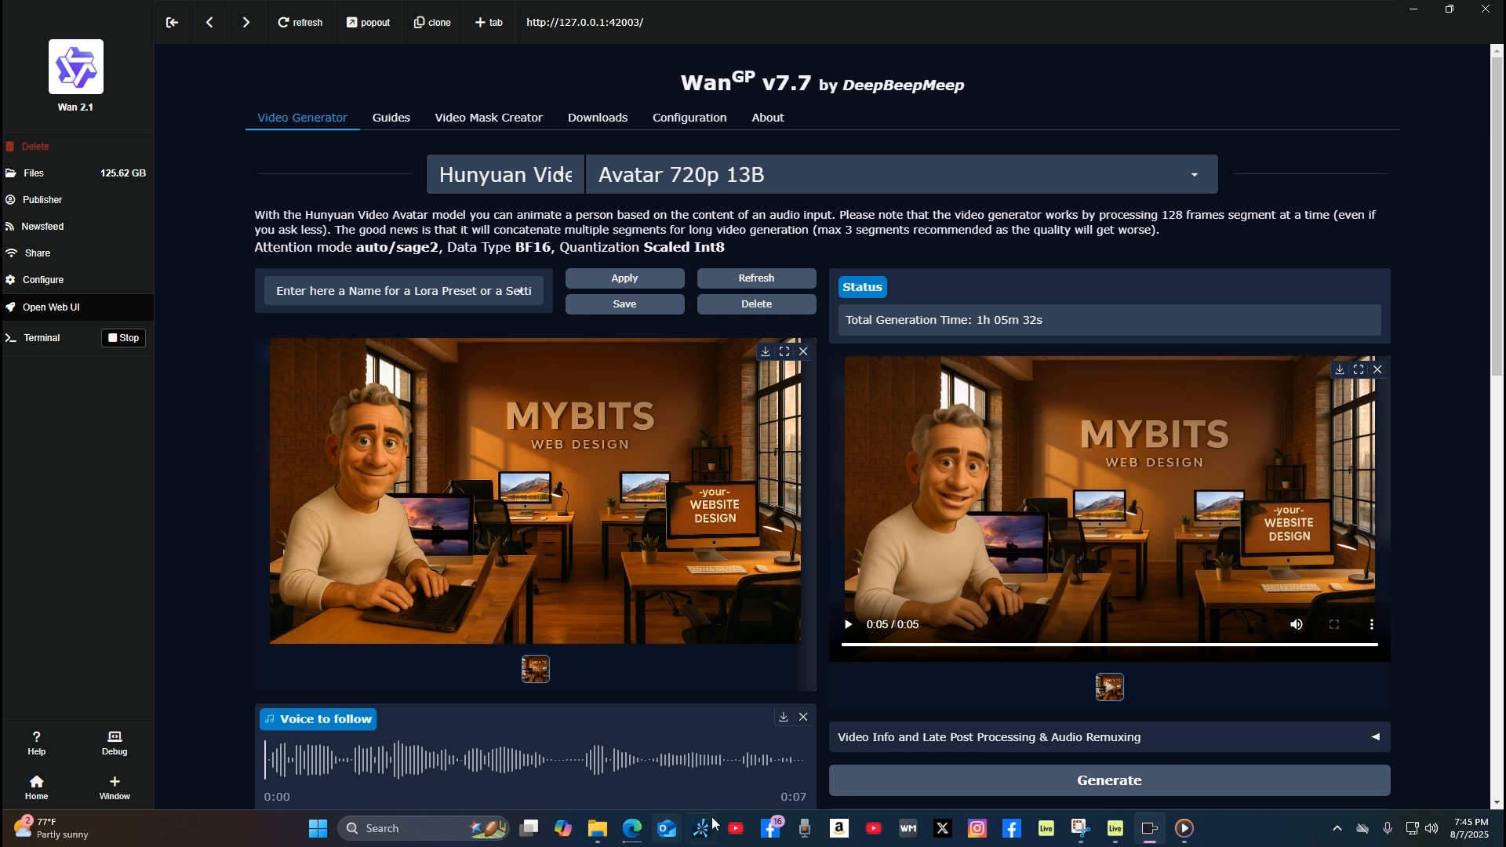
Step: Switch to the Downloads folder in File Explorer, play the part2 video, and return to the video generator
left_click(600, 834)
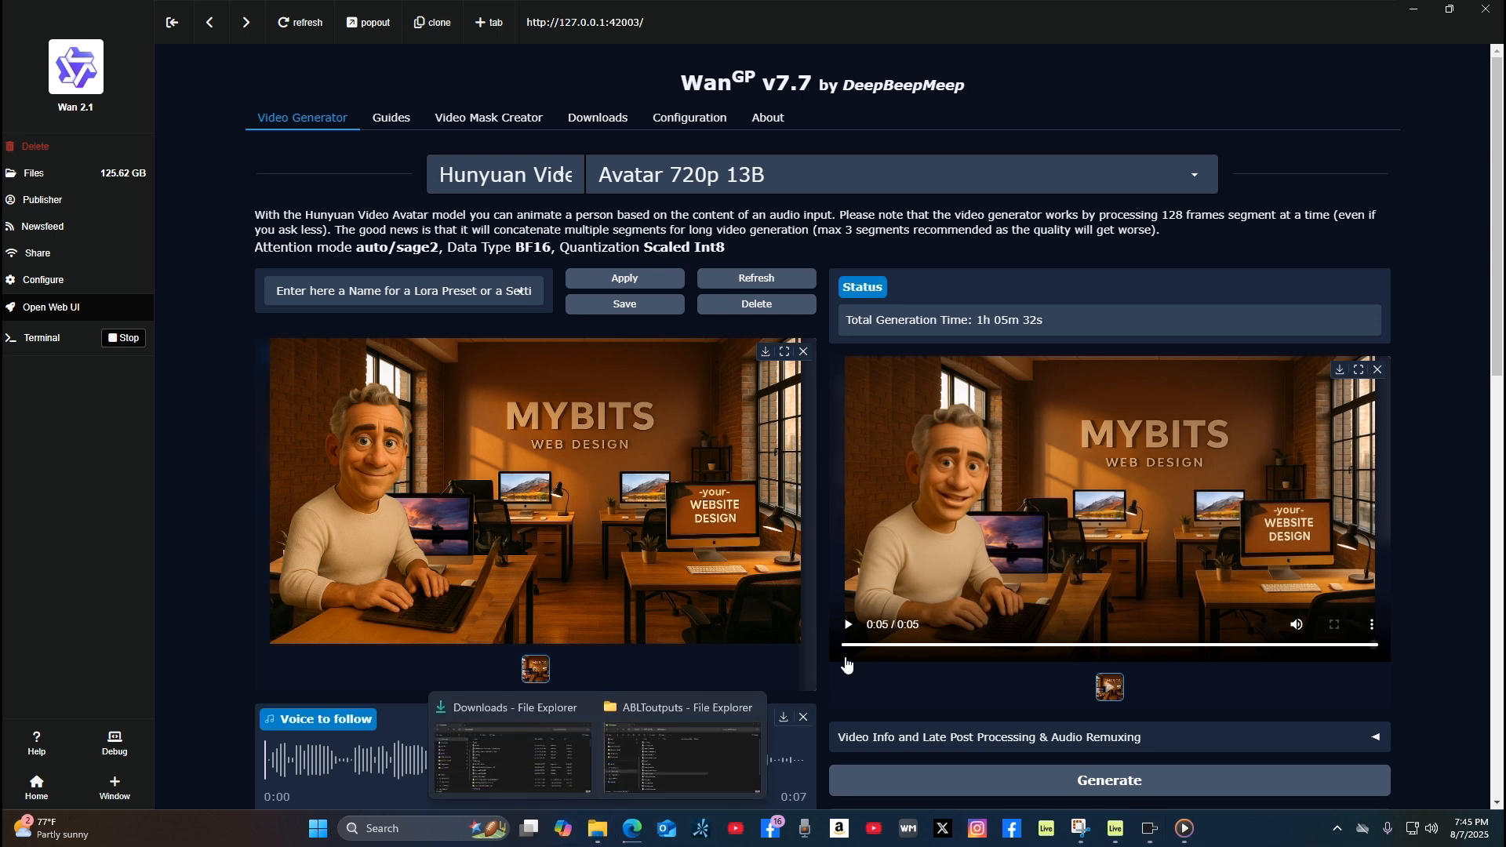
left_click(526, 786)
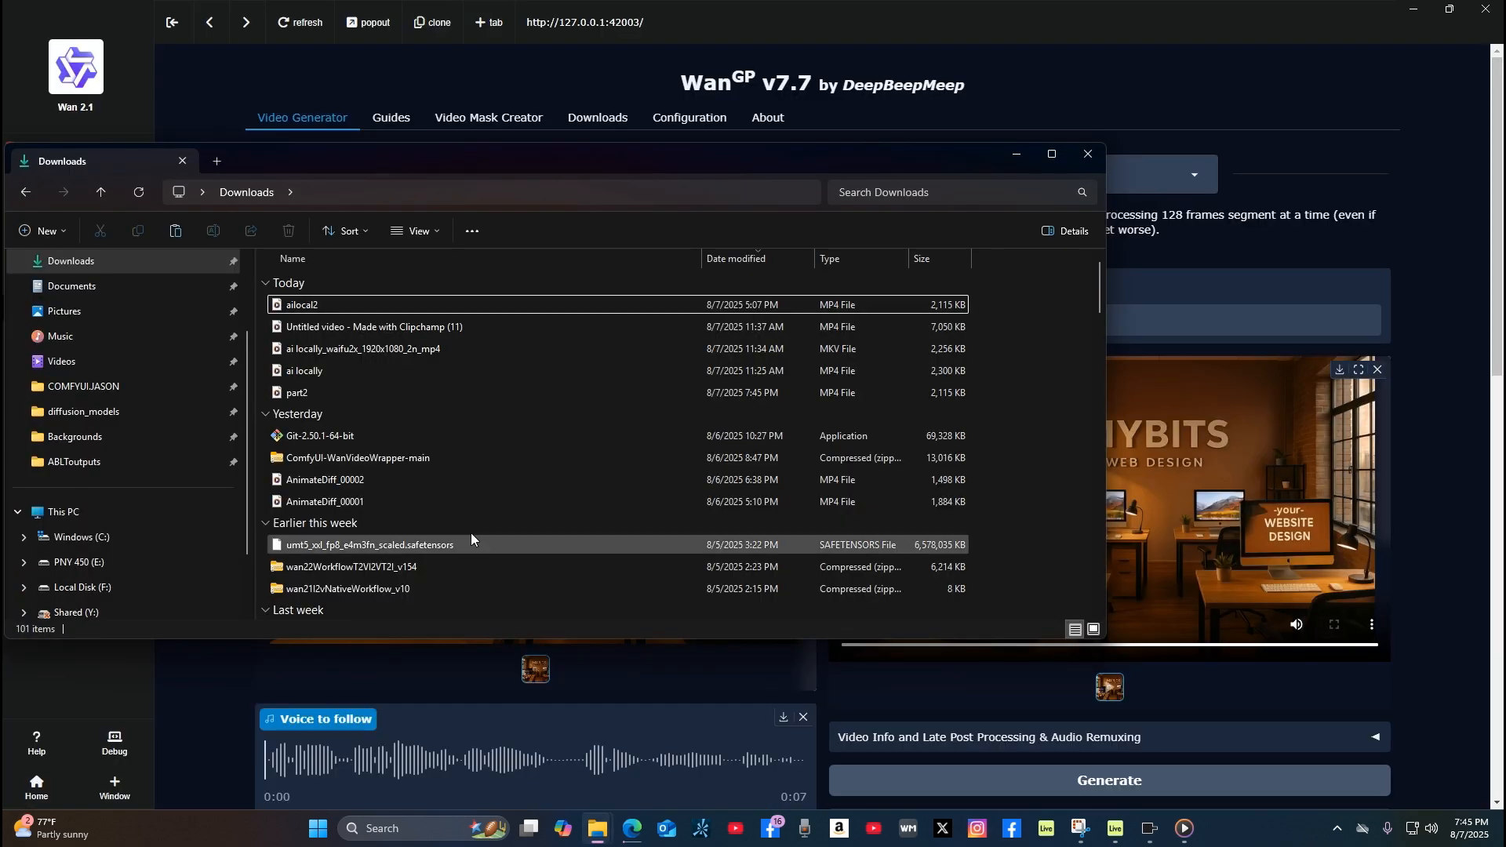
double_click(327, 304)
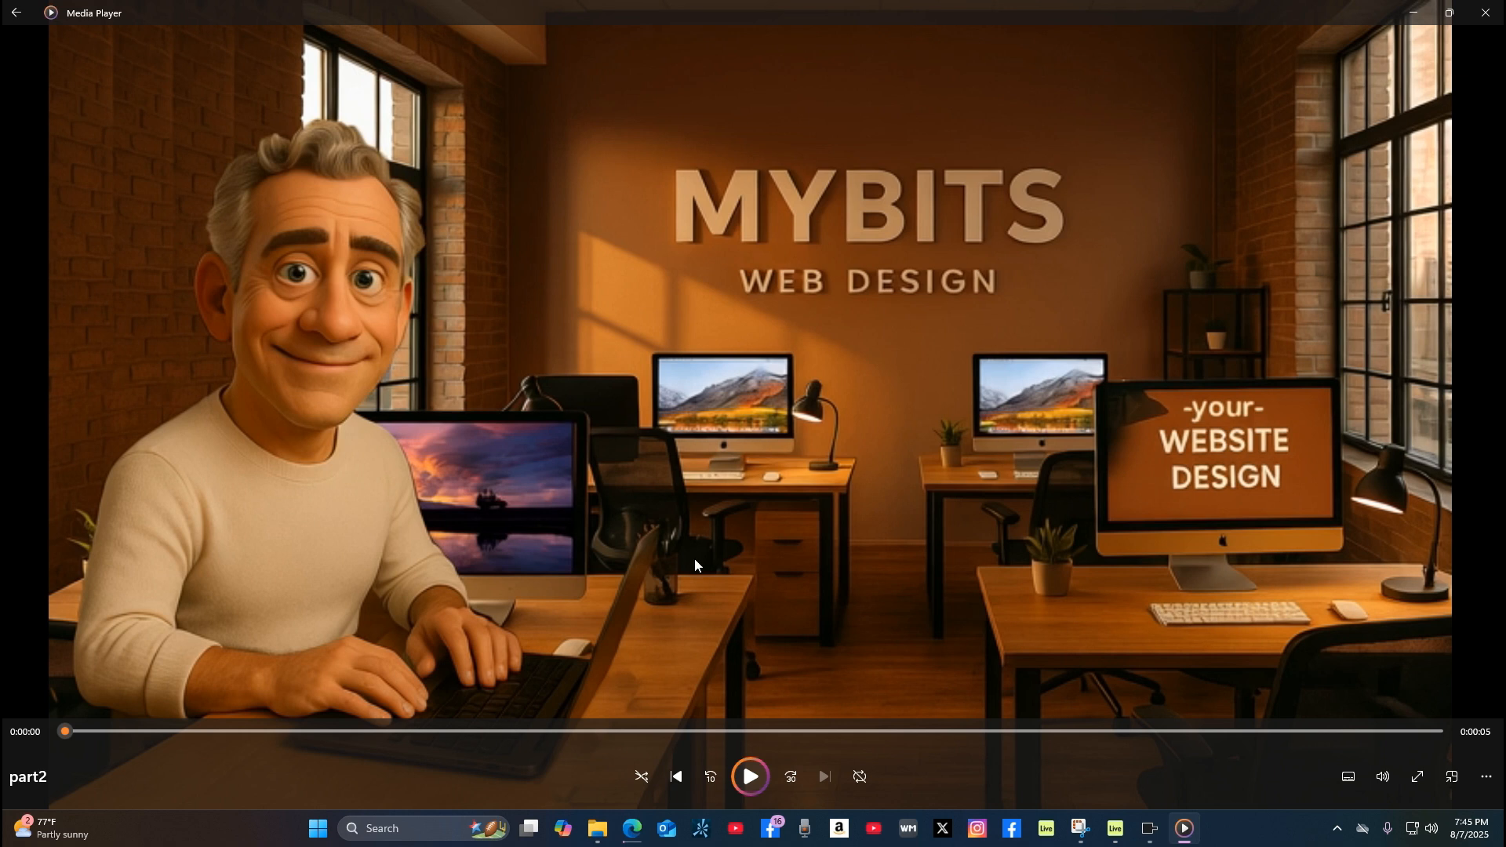
left_click(1489, 16)
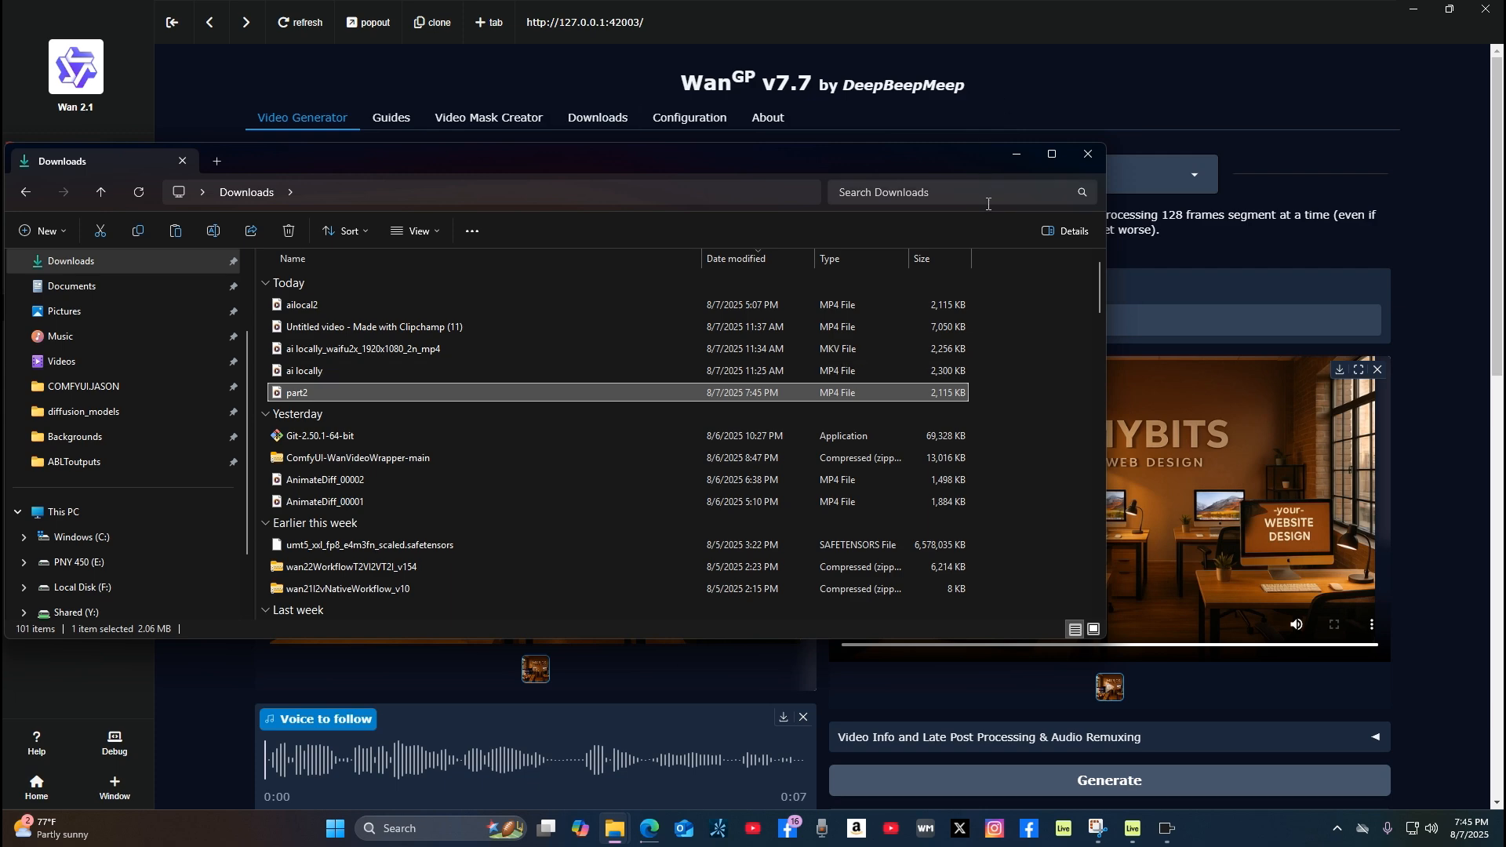
left_click(1010, 156)
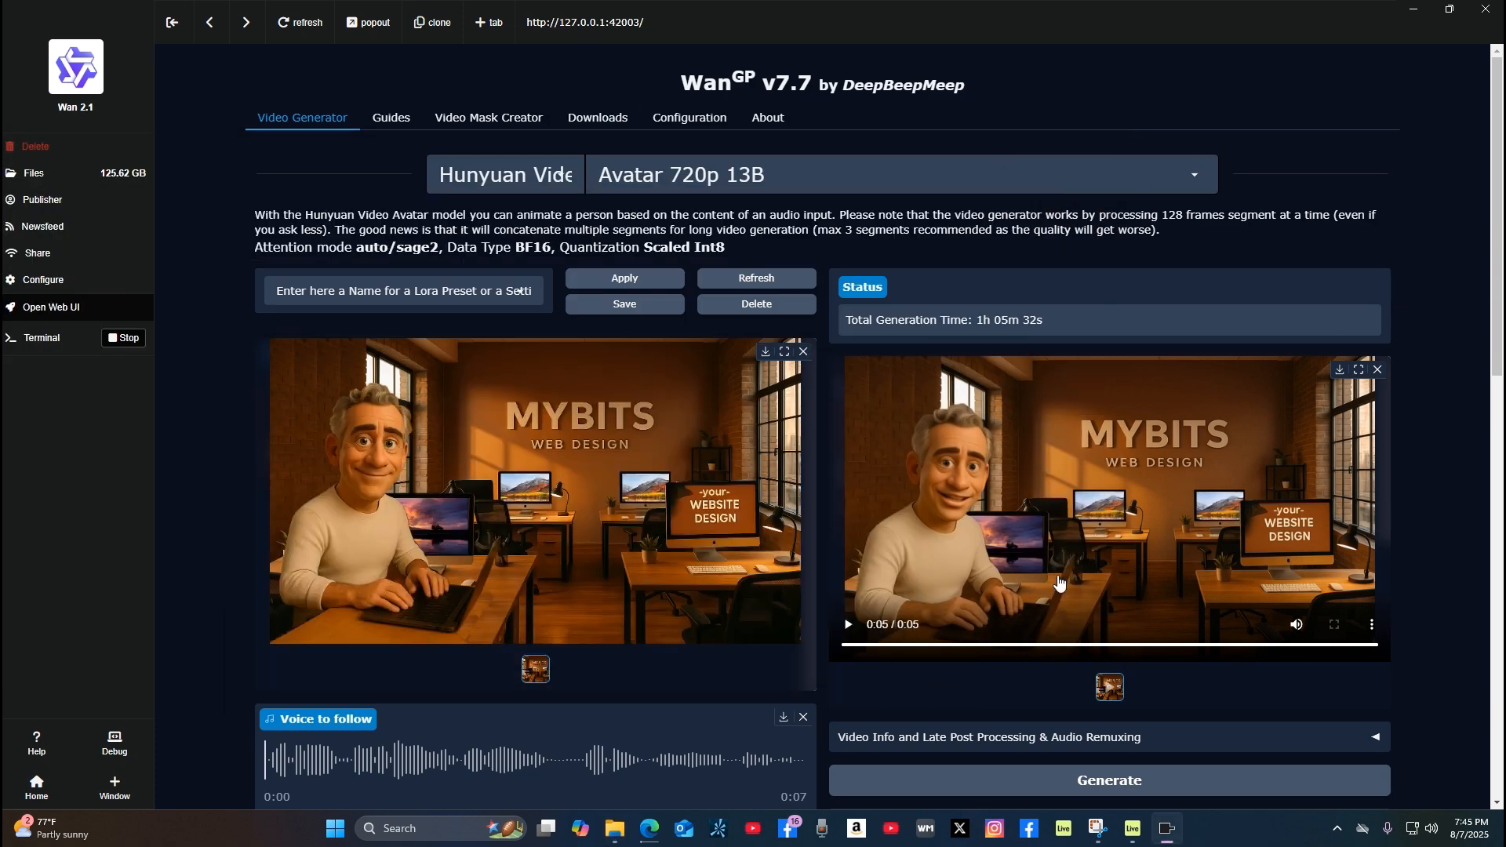
Step: Review the generated video alongside its start image, voice audio, prompt, resolution and frame count
scroll(656, 650, "down", 2)
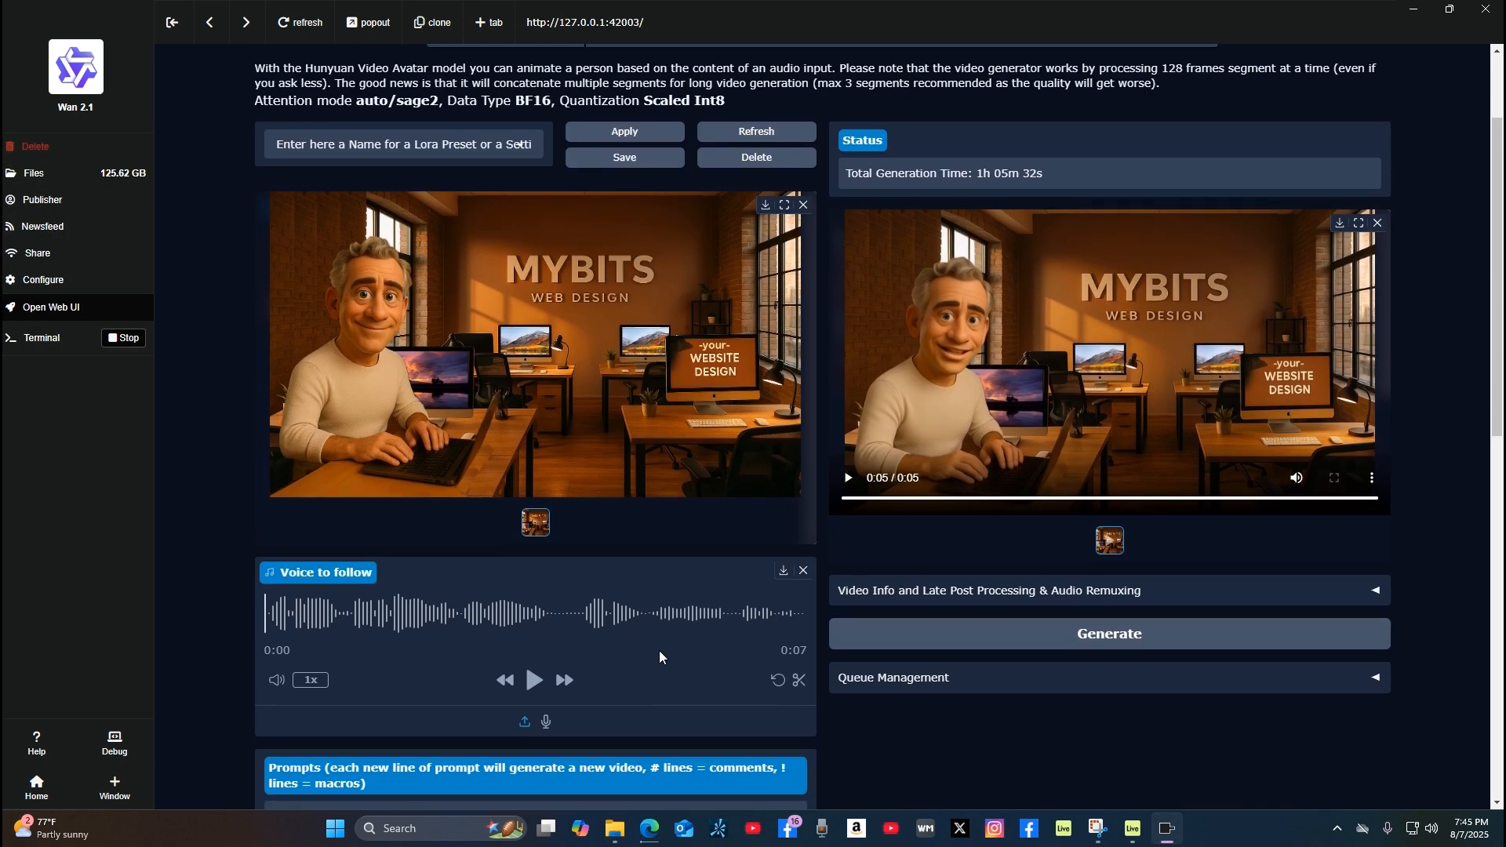
scroll(659, 652, "up", 2)
scroll(659, 651, "down", 2)
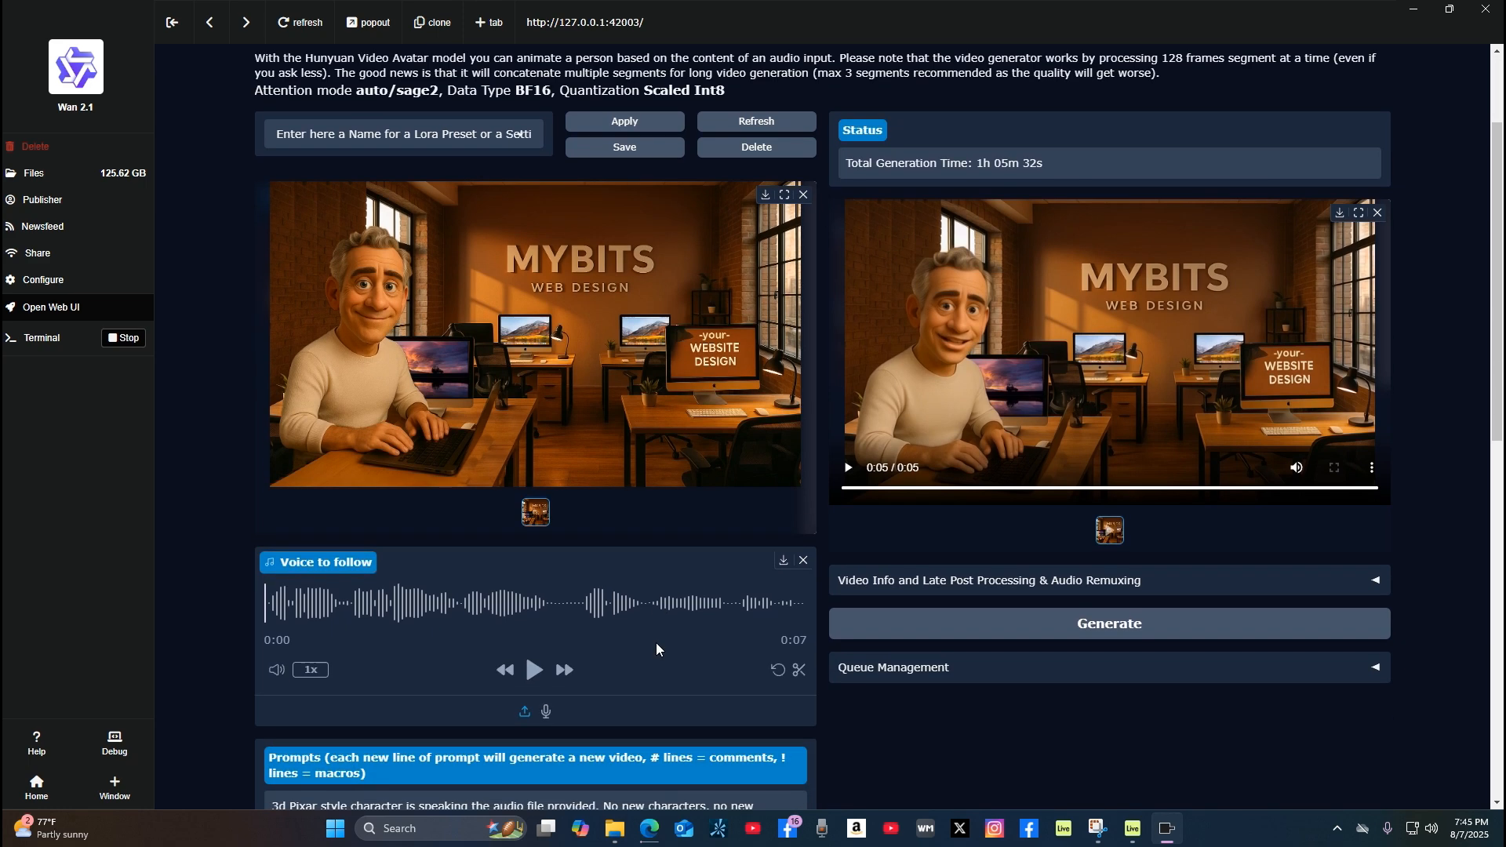
scroll(660, 629, "up", 2)
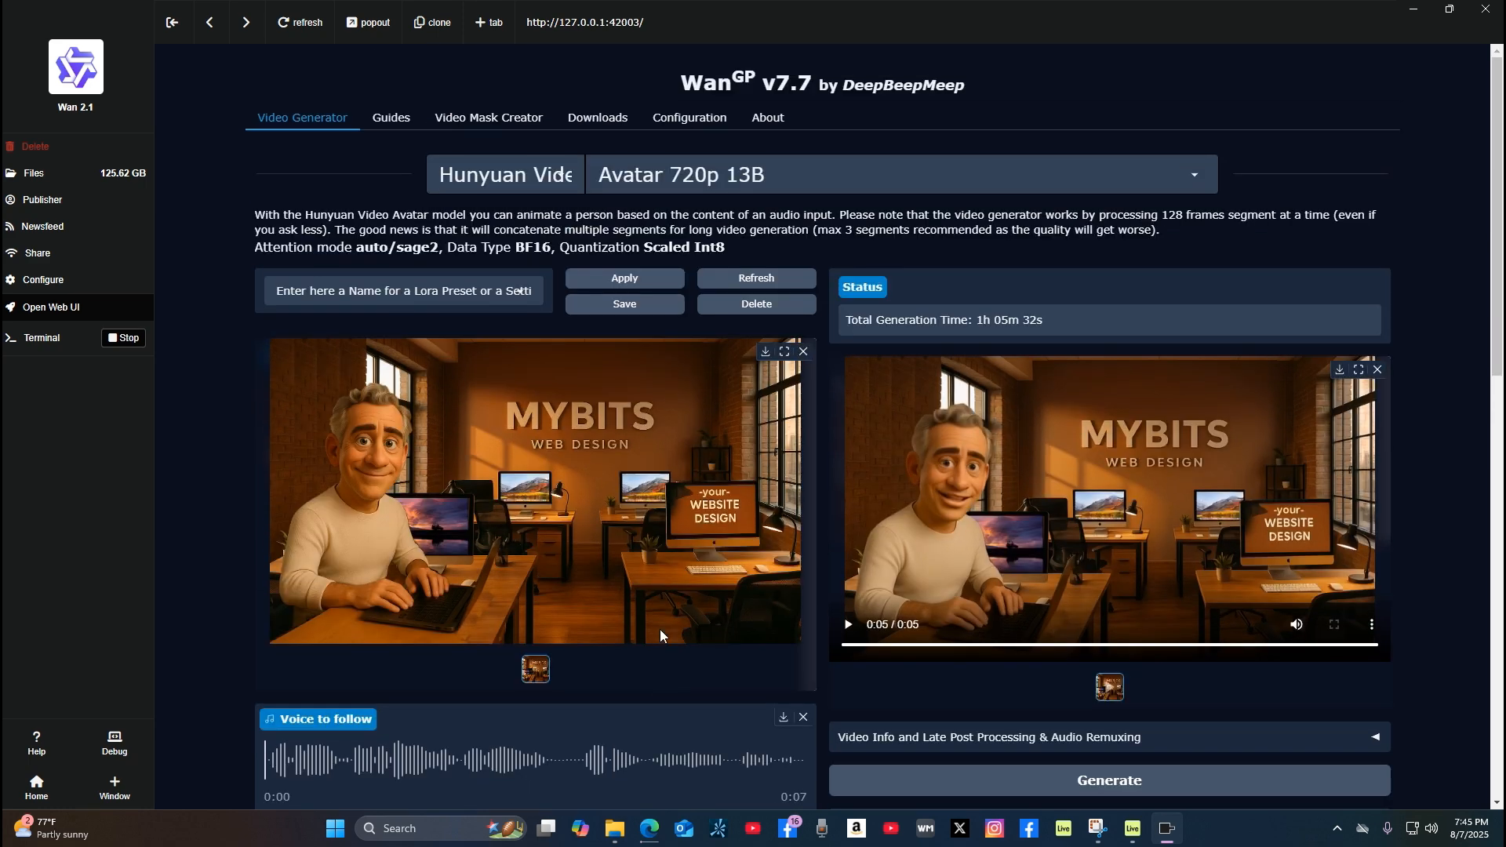
scroll(661, 629, "down", 3)
scroll(661, 635, "up", 2)
scroll(666, 634, "down", 2)
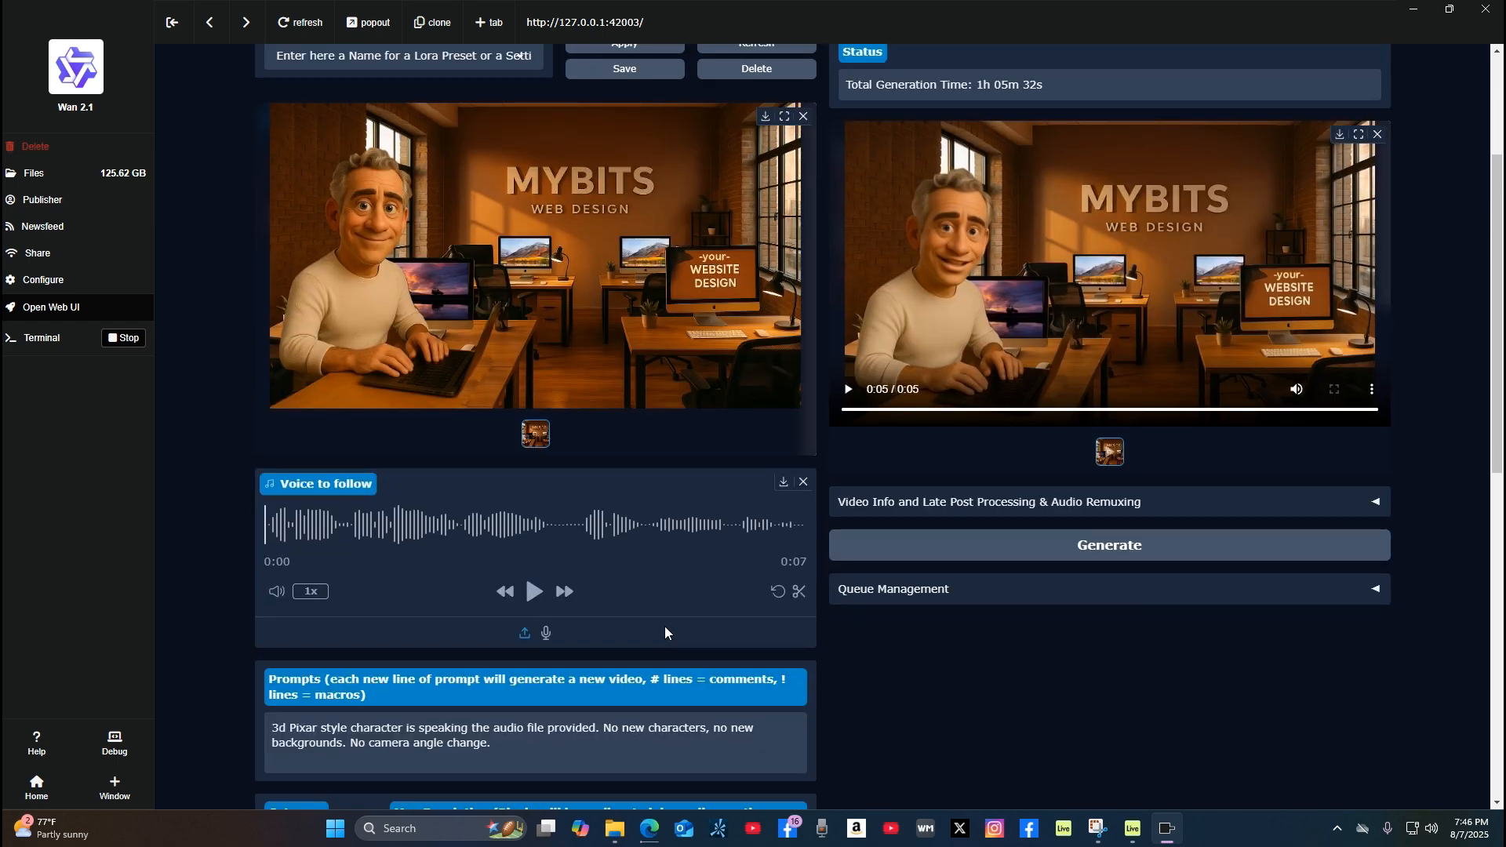
scroll(666, 633, "up", 2)
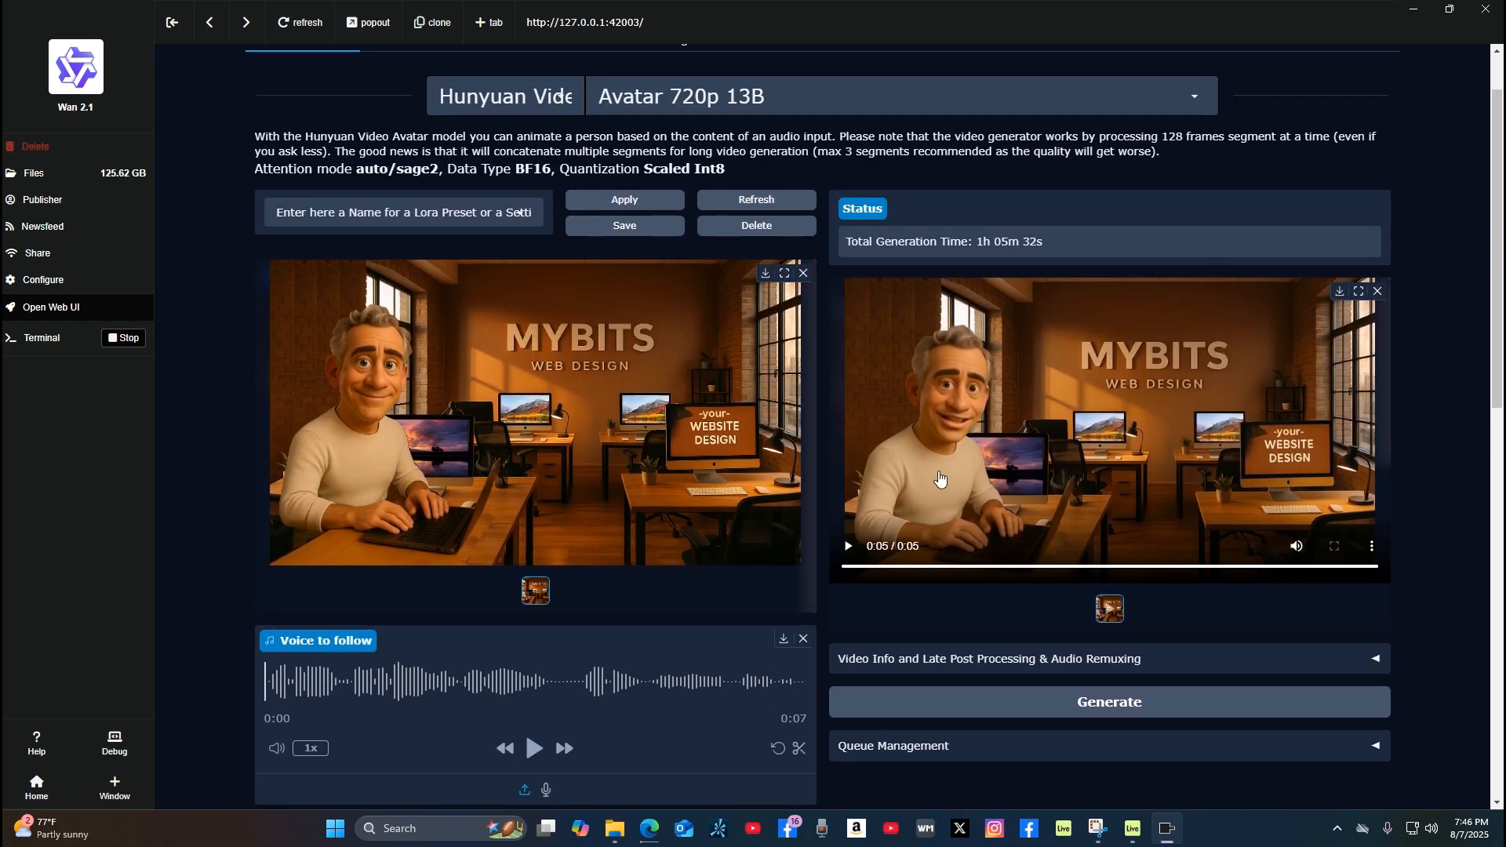
scroll(632, 622, "down", 4)
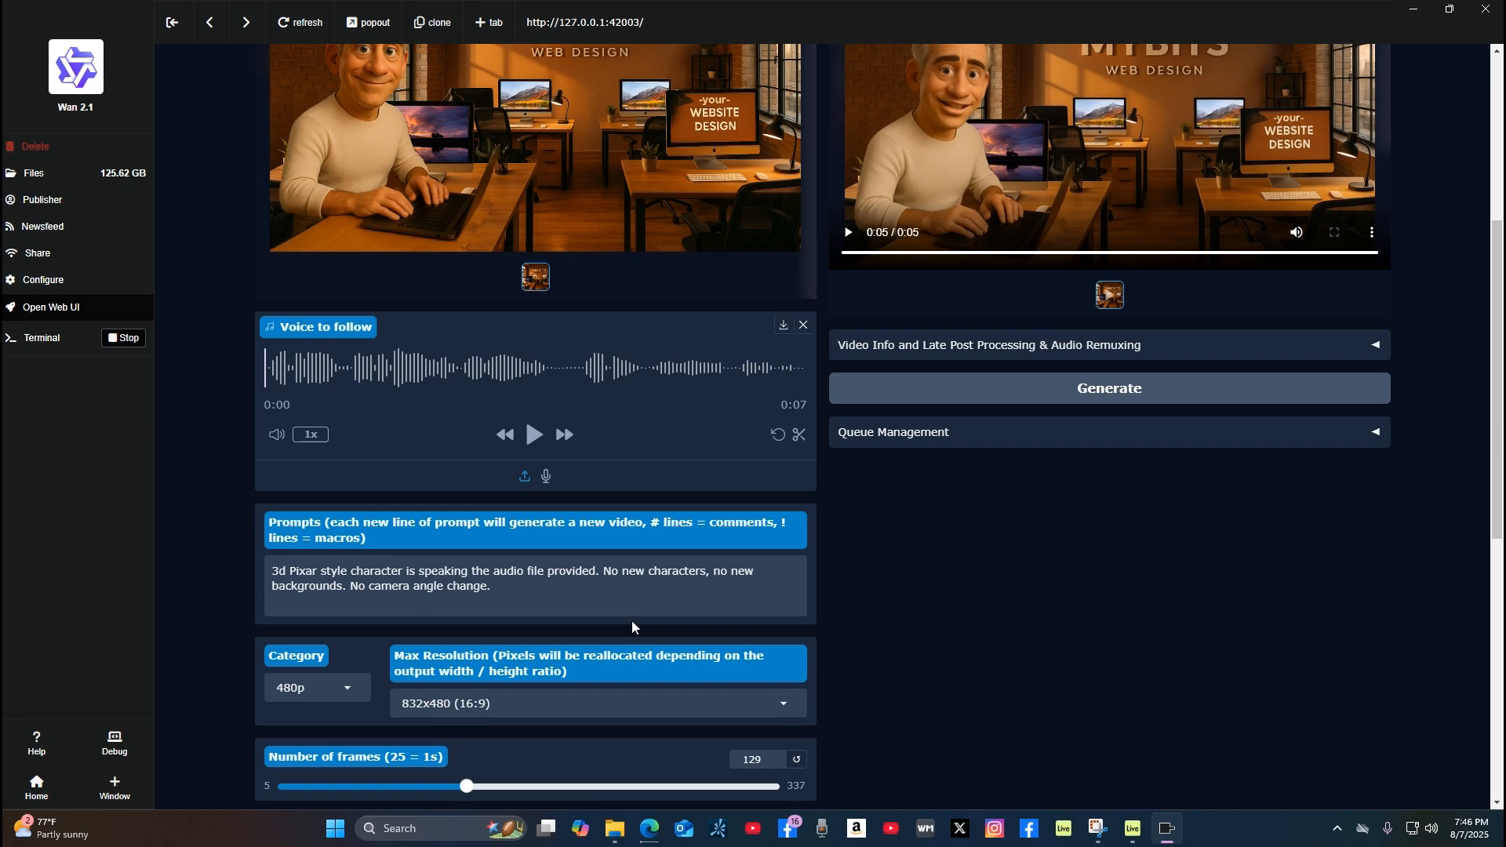
scroll(718, 434, "up", 4)
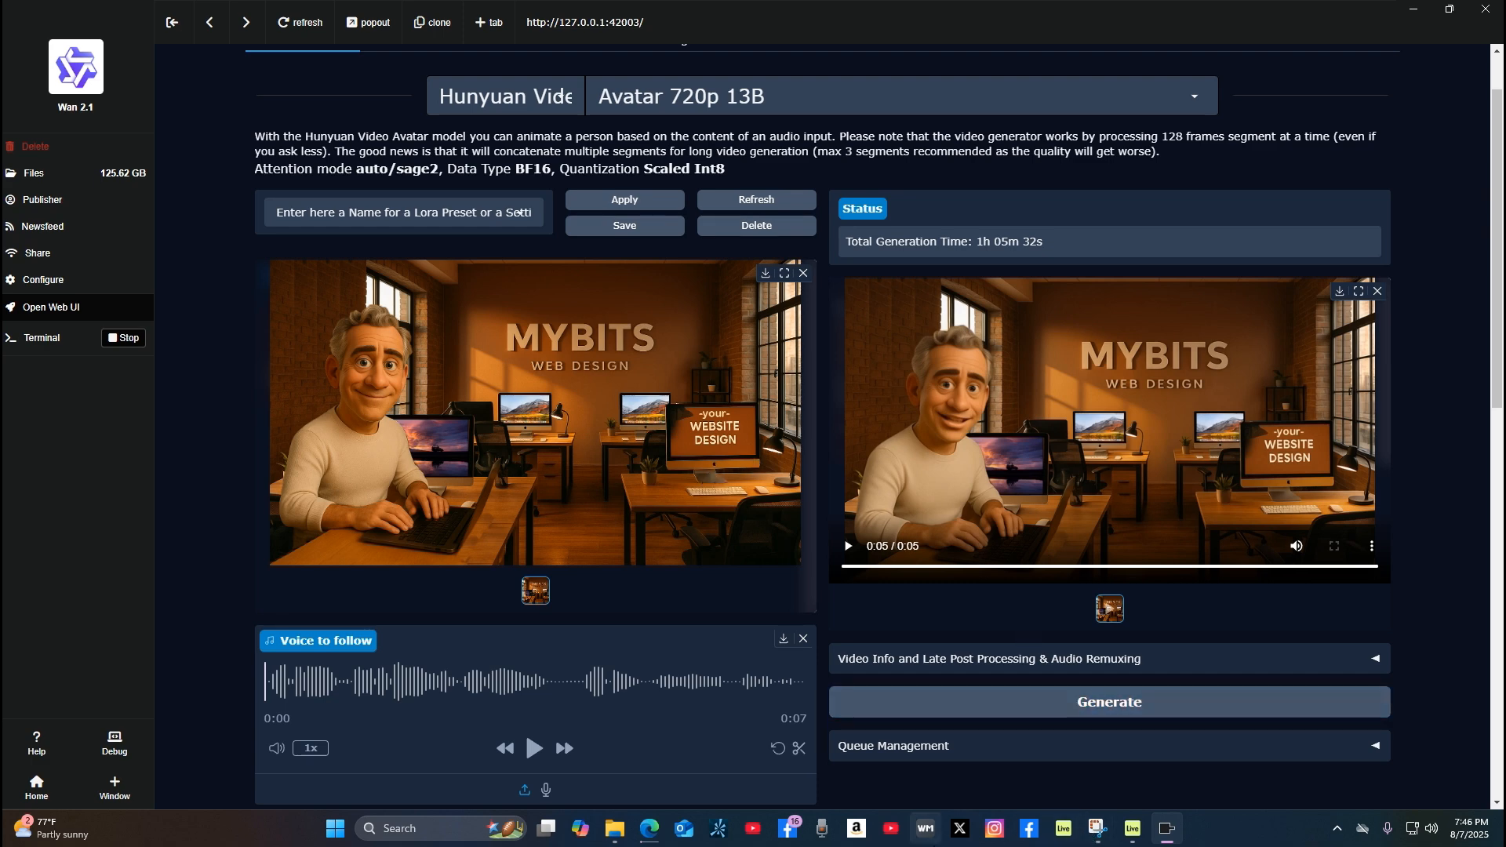
scroll(692, 576, "down", 2)
scroll(691, 575, "up", 2)
scroll(705, 509, "down", 2)
scroll(704, 503, "up", 3)
scroll(704, 506, "down", 2)
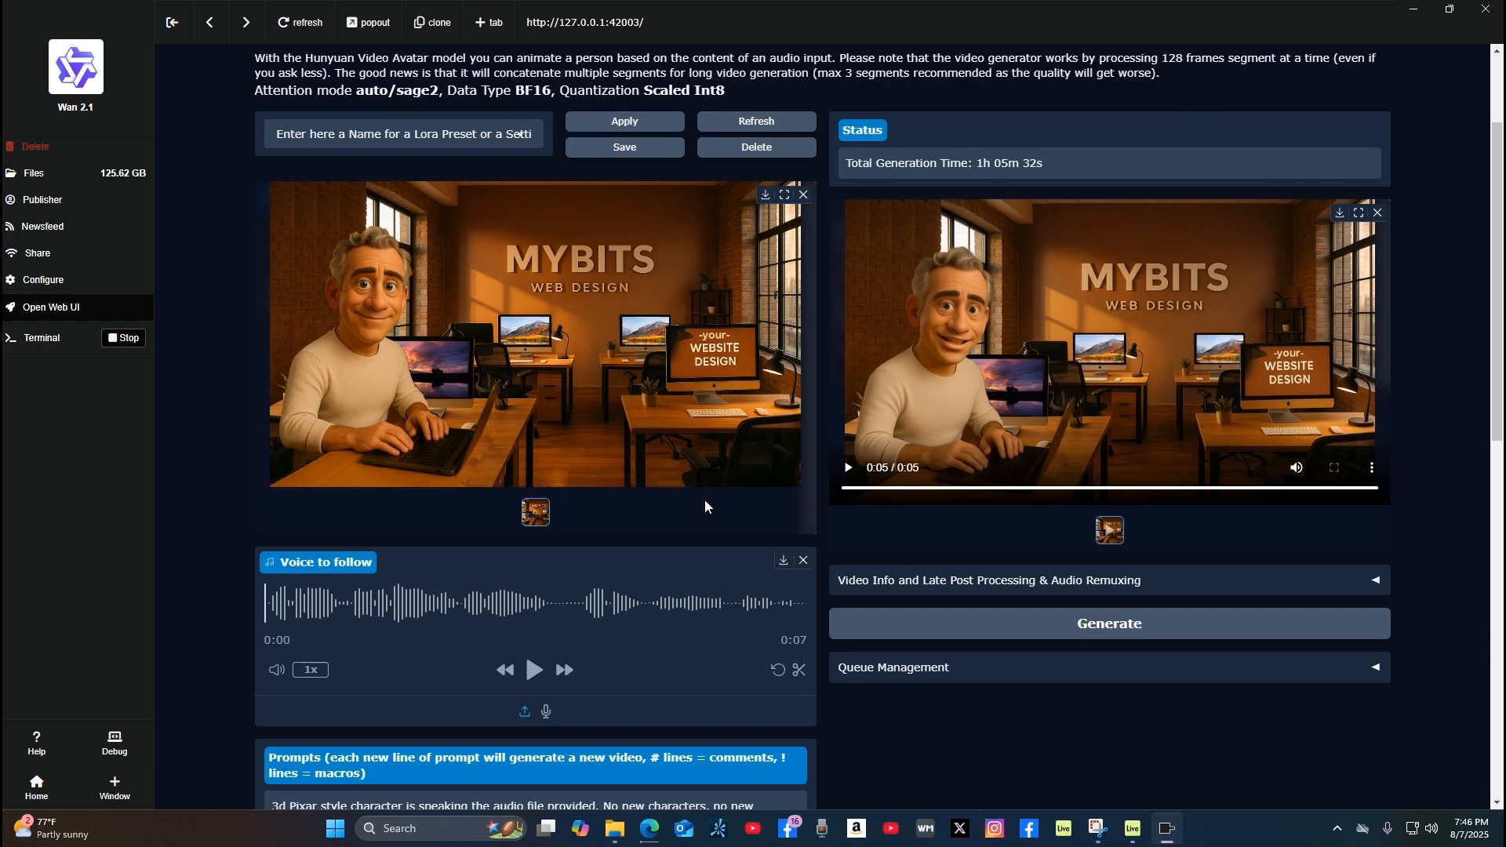